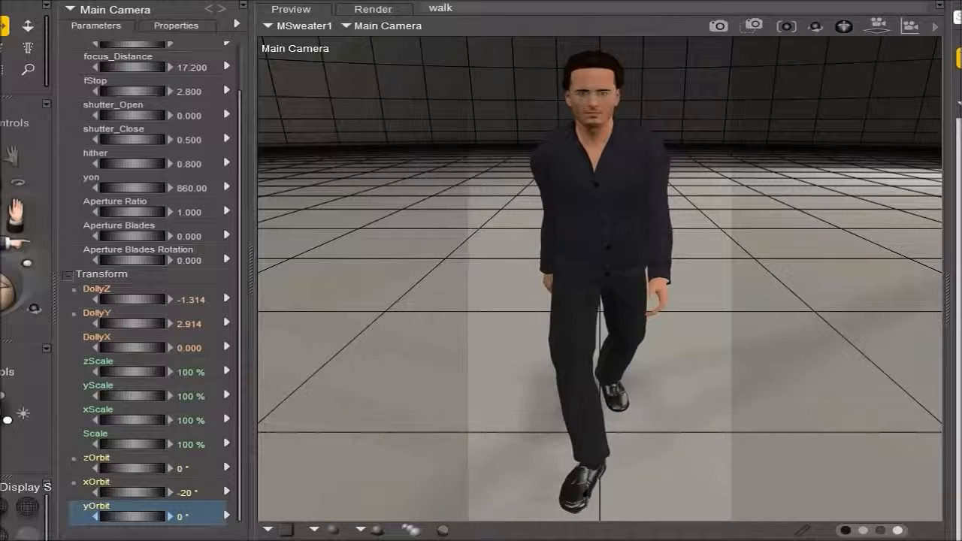
Set the Main Camera's yOrbit to -45 degrees for an angled view of the walking figure
click(185, 518)
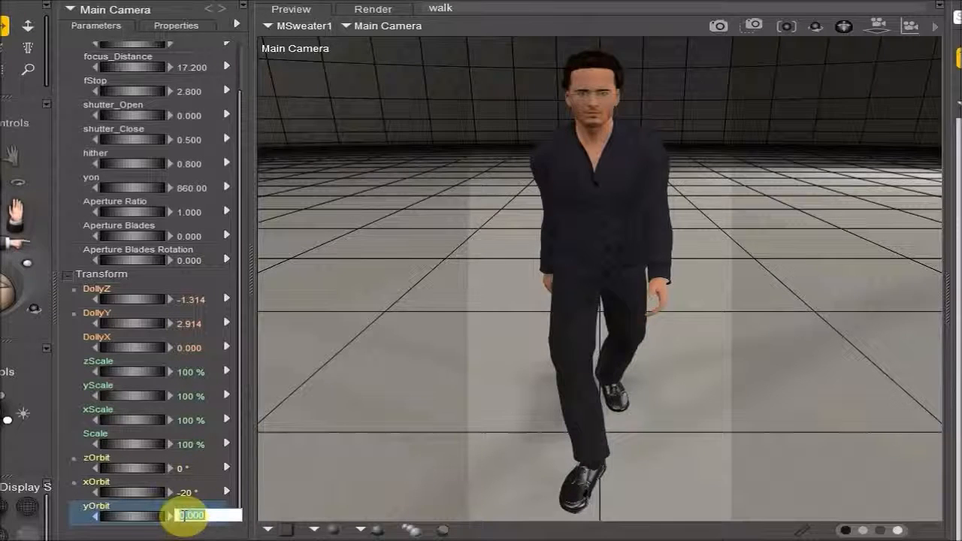
text(-45)
key(Return)
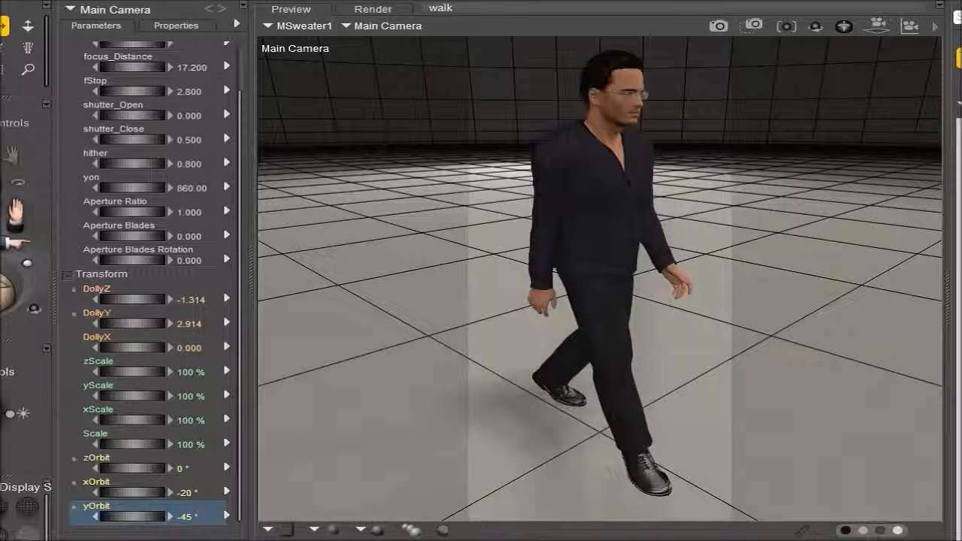
Set the Main Camera's yOrbit to 180 degrees
click(198, 517)
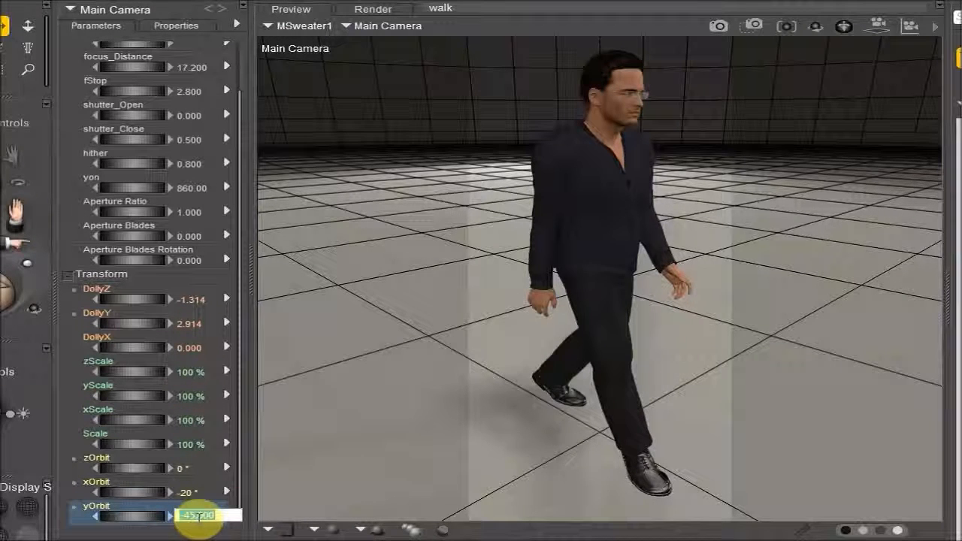
text(180)
key(Return)
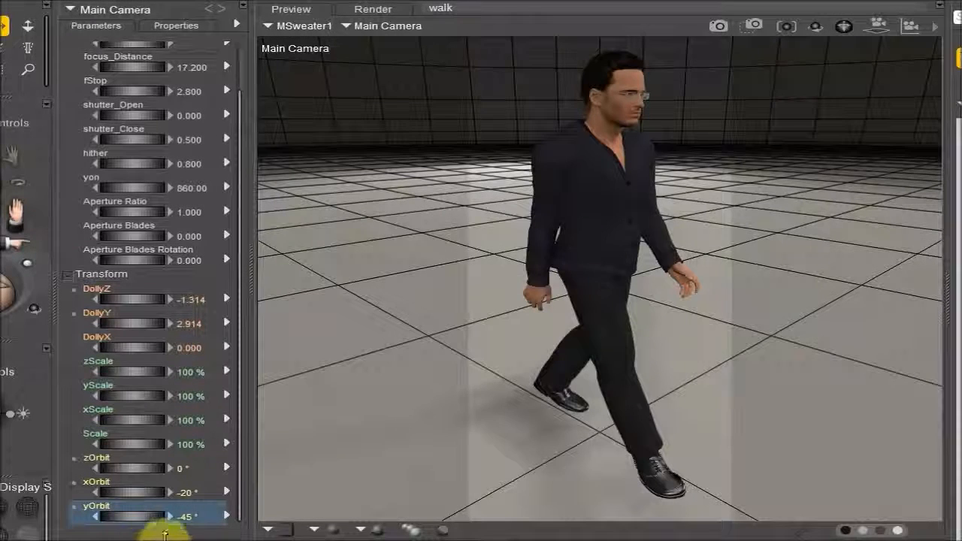
click(187, 517)
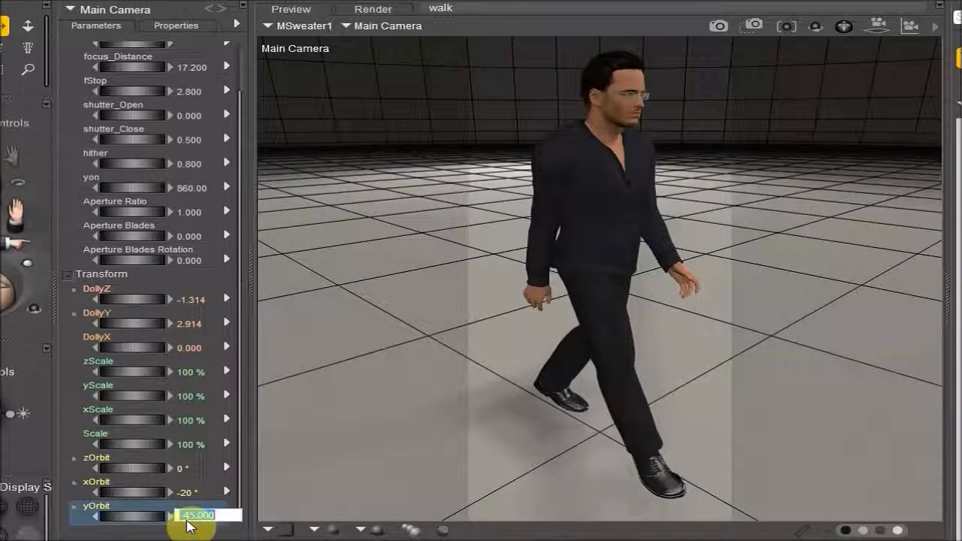
text(1)
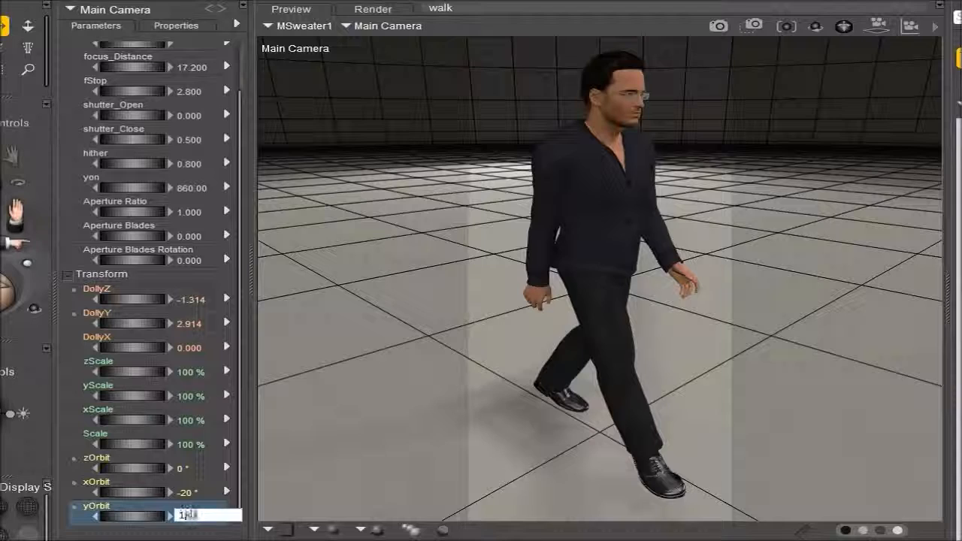
text(80)
key(Return)
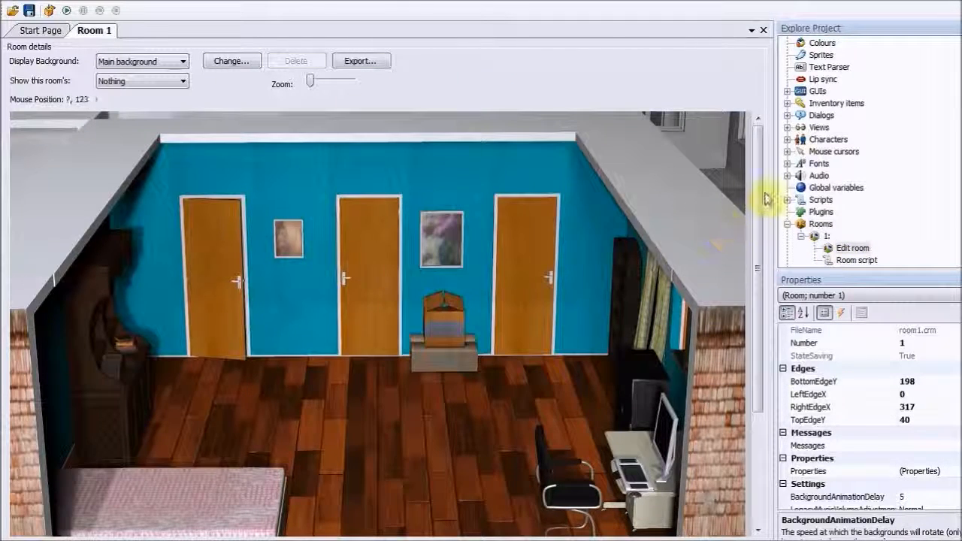
Switch to the Adventure Game Studio editor, display Room 1's walkable areas, and select Walkable area ID 1
drag(761, 195, 763, 326)
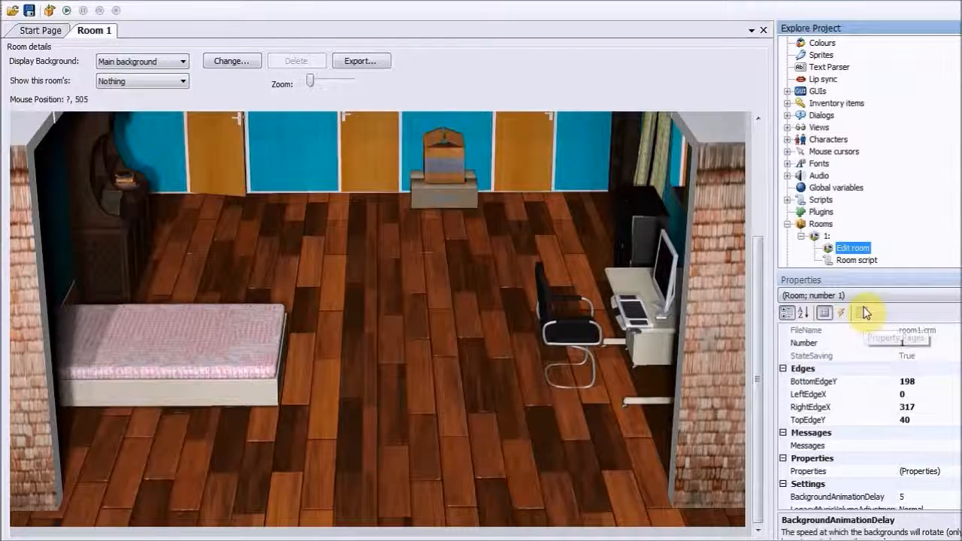
click(136, 84)
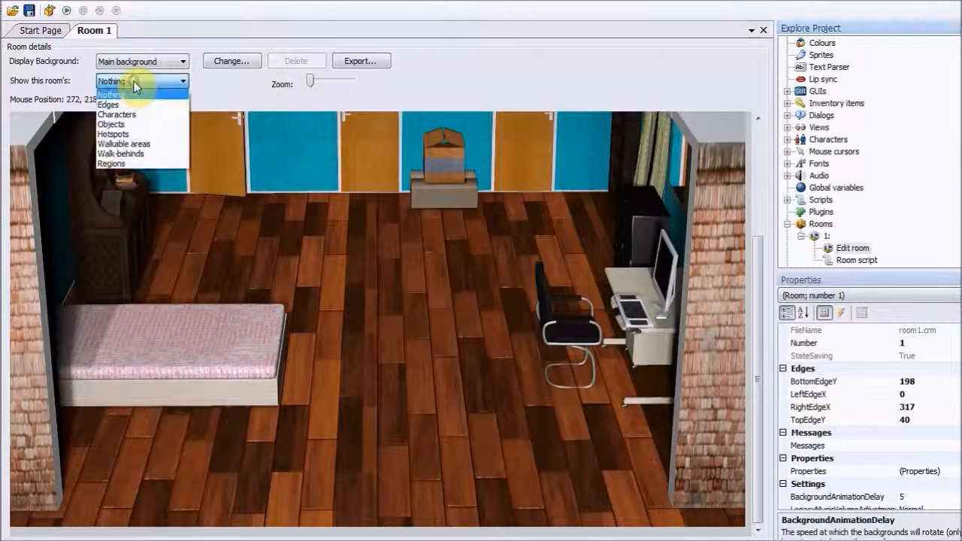
click(148, 144)
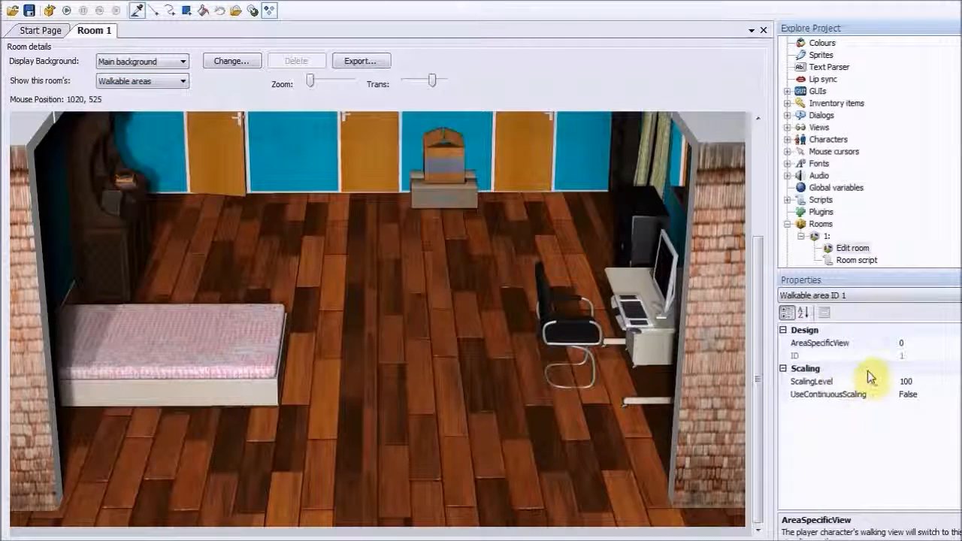
click(860, 297)
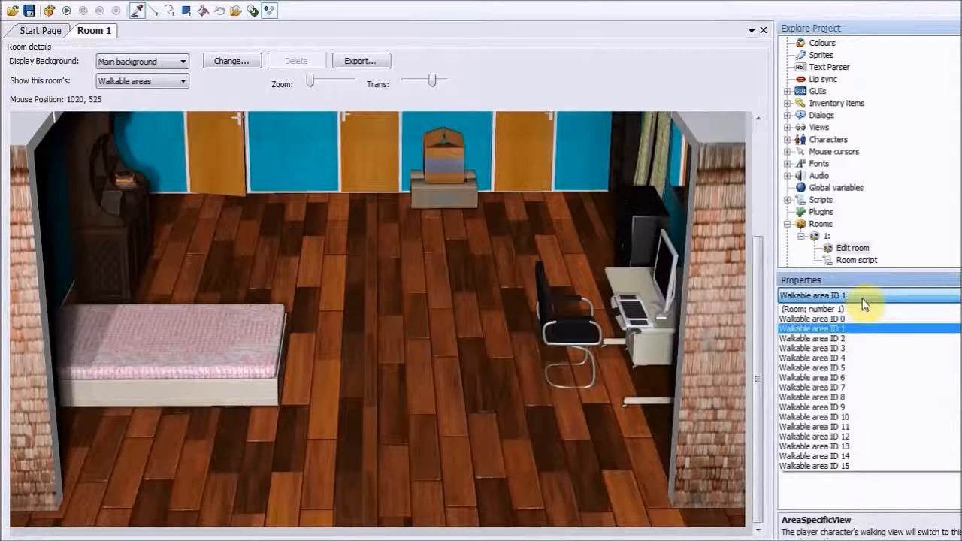
click(852, 328)
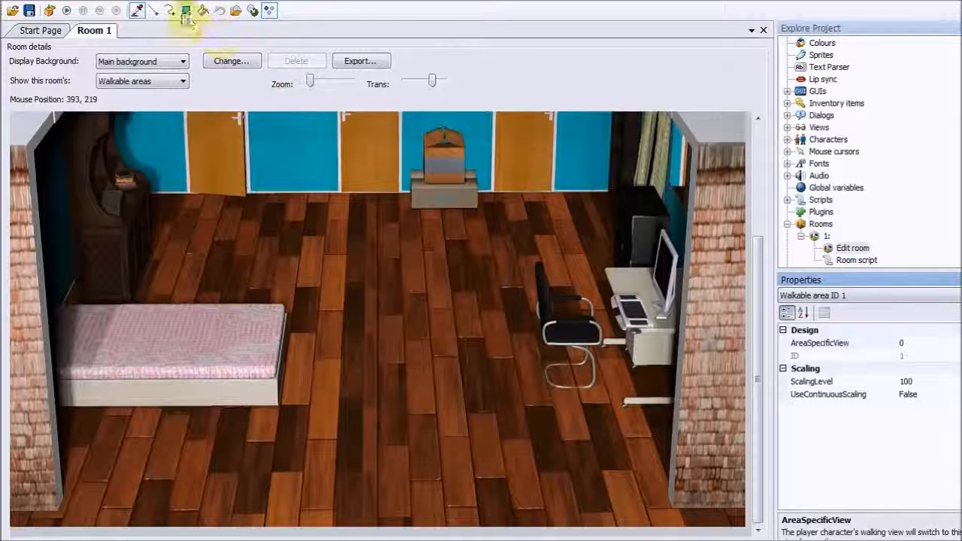
Outline the floor with straight lines along its two sides and the back wall as the walkable area's border
click(153, 10)
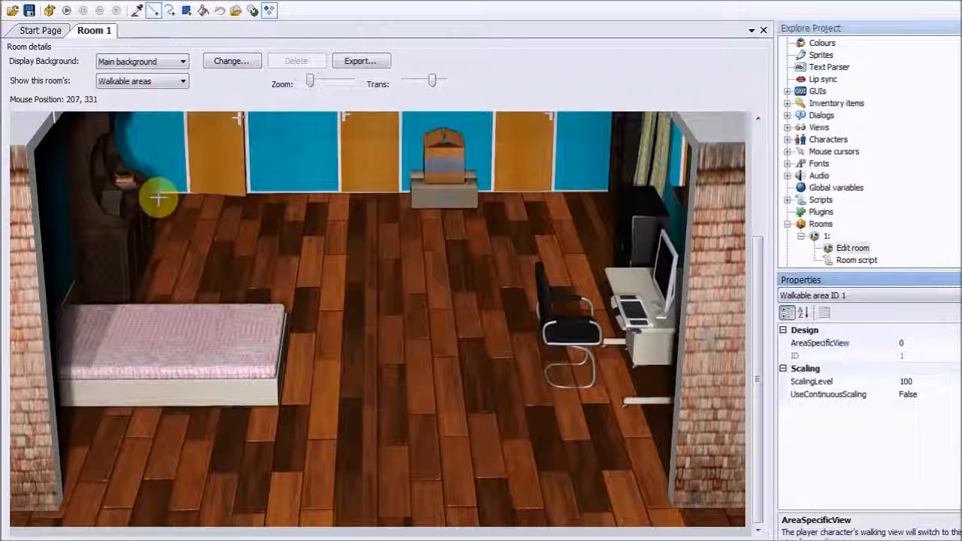
mouse_move(157, 197)
mouse_down()
mouse_move(125, 240)
mouse_move(75, 369)
mouse_move(72, 406)
mouse_up()
drag(49, 462, 25, 531)
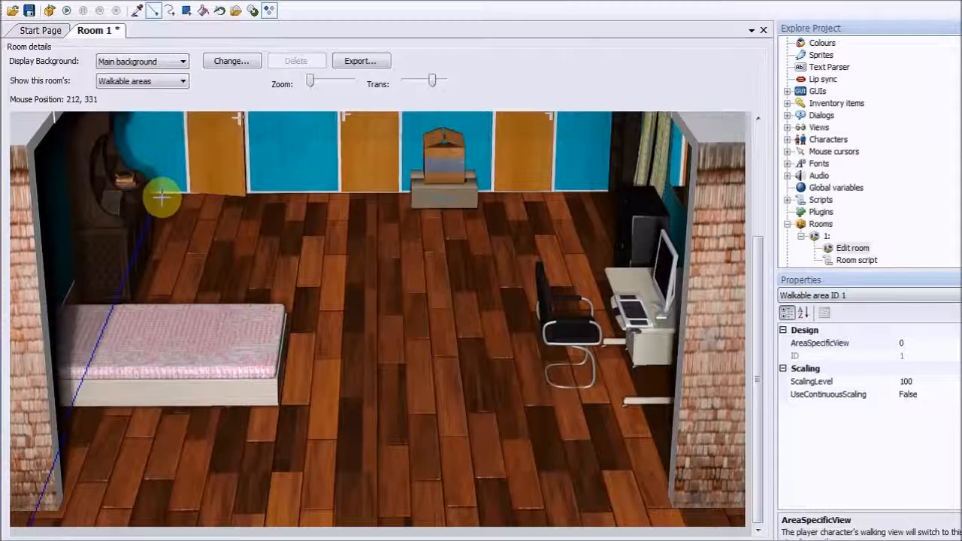
drag(681, 524, 569, 198)
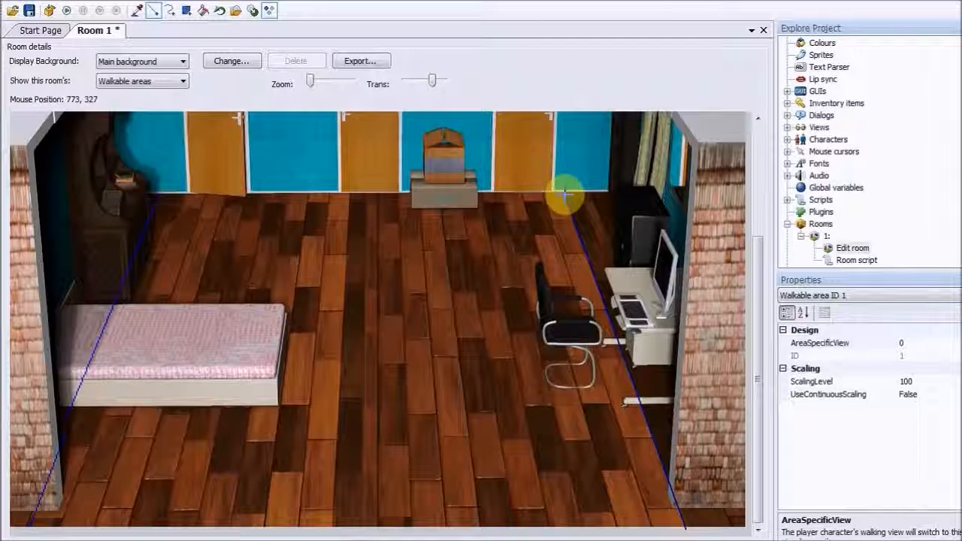
drag(565, 195, 152, 199)
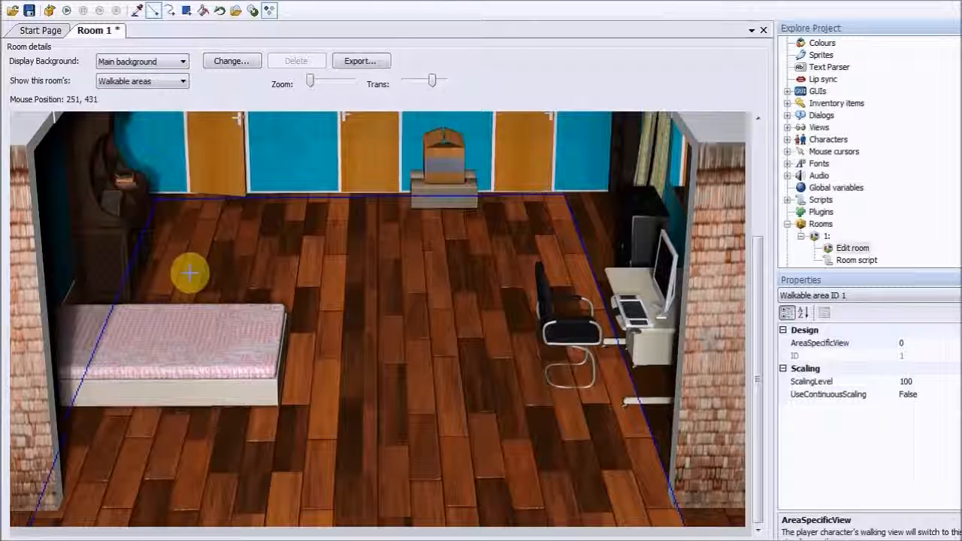
Try to fill the outlined floor as walkable area, and undo the fill
click(203, 11)
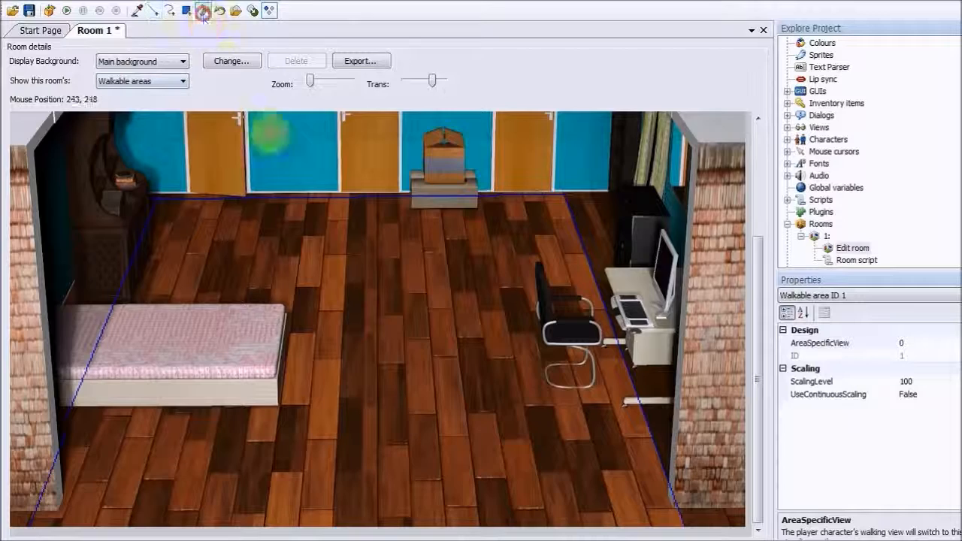
click(376, 270)
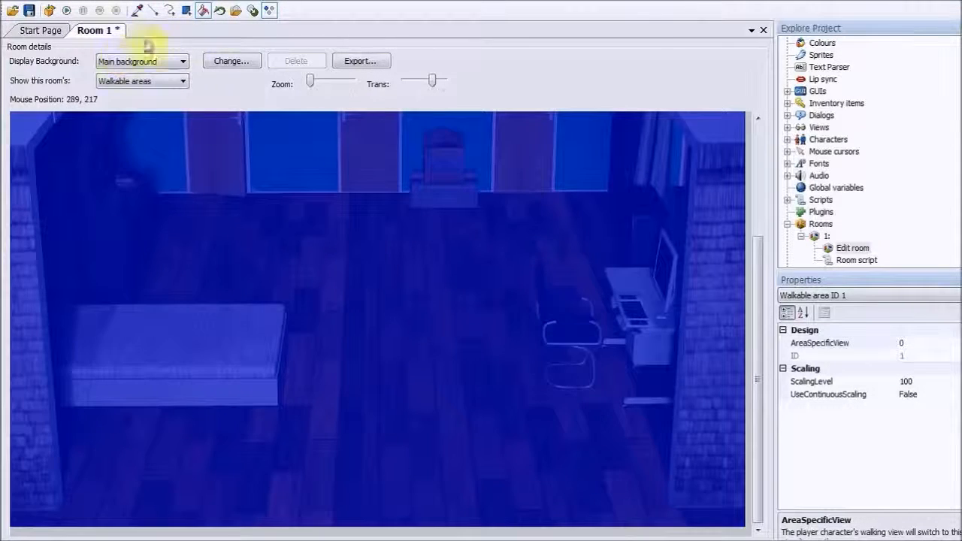
click(220, 11)
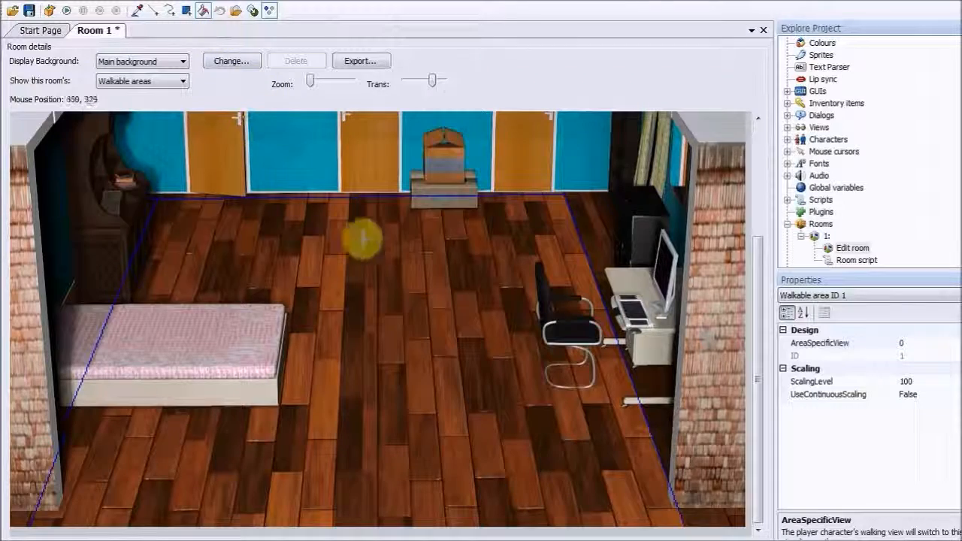
Close the gaps in the floor outline with extra lines along both sides and fill it as Walkable area ID 1
click(152, 10)
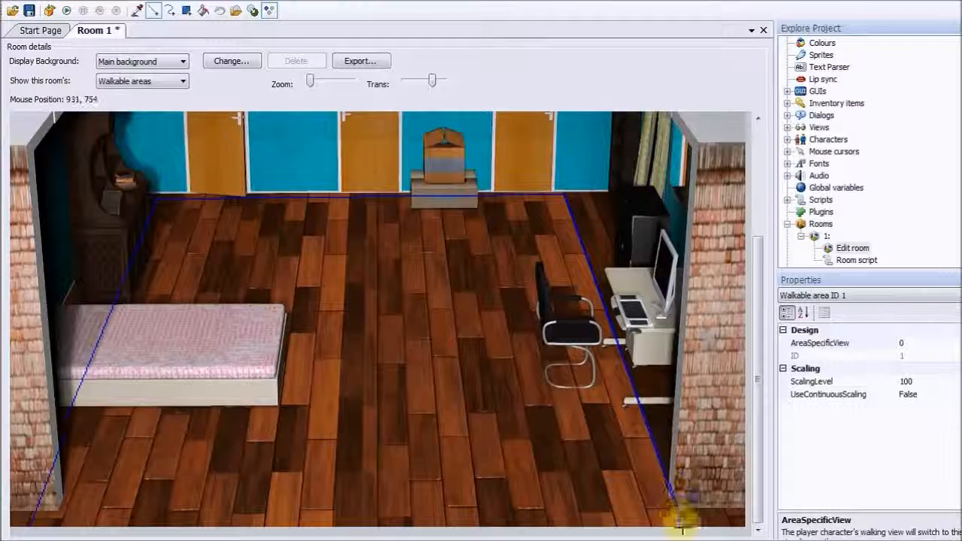
drag(688, 533, 686, 534)
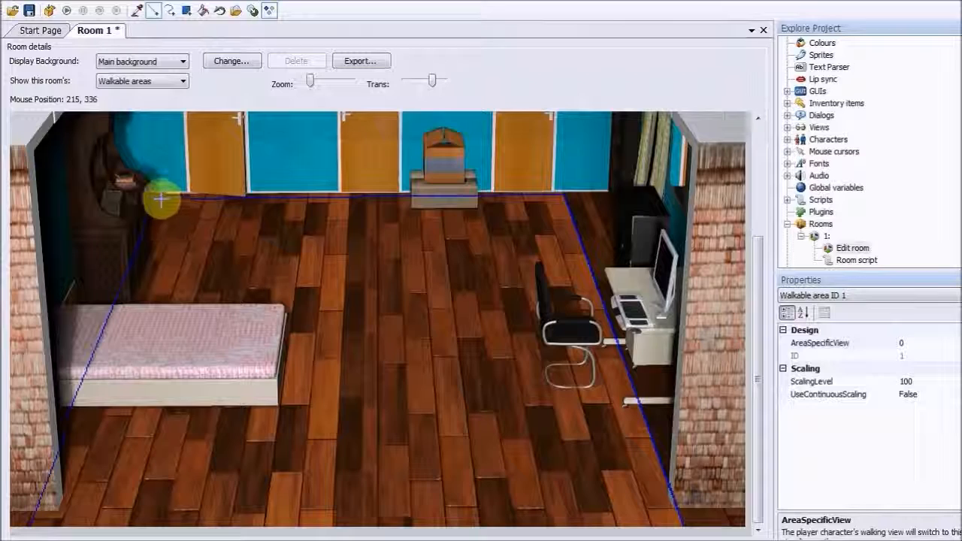
drag(161, 213, 29, 532)
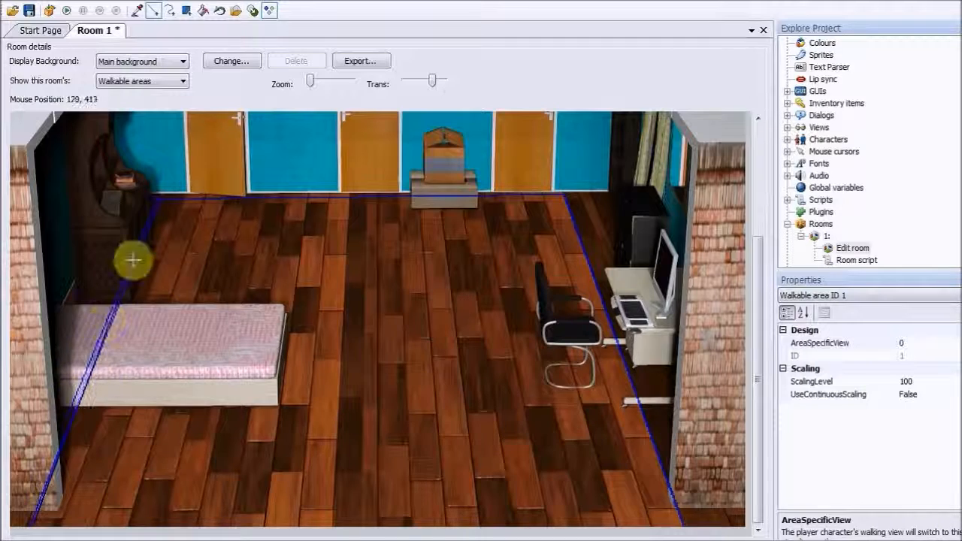
drag(151, 212, 158, 198)
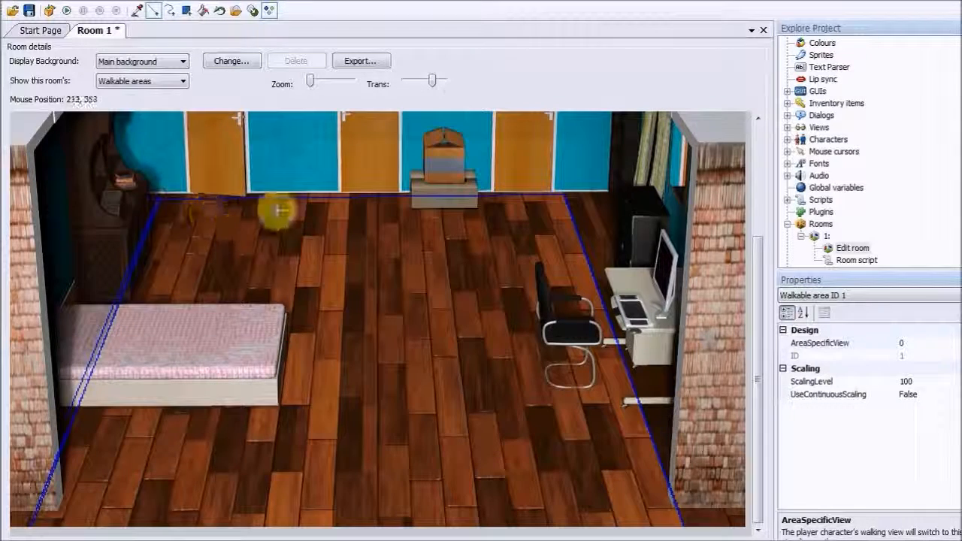
click(202, 11)
click(366, 294)
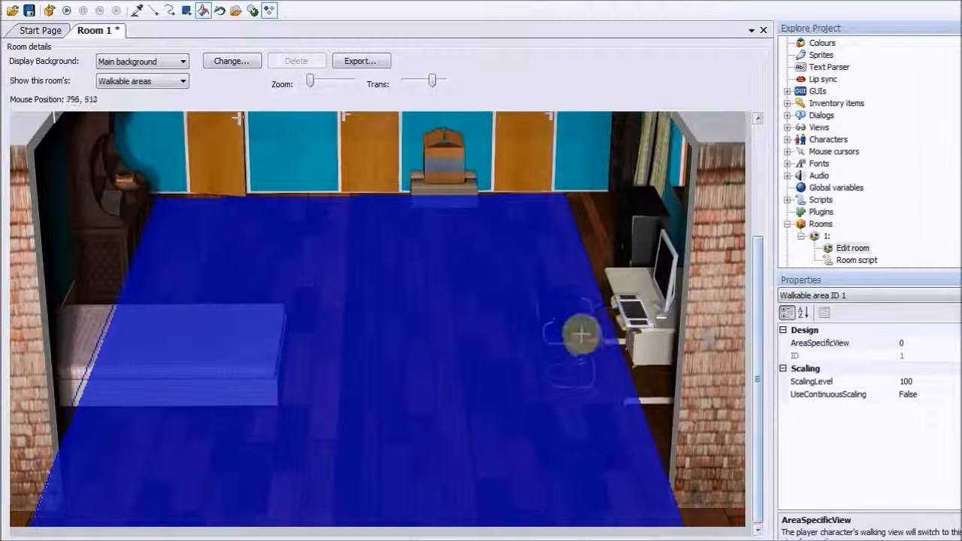
Run the game to test the room, and close the game window
click(49, 11)
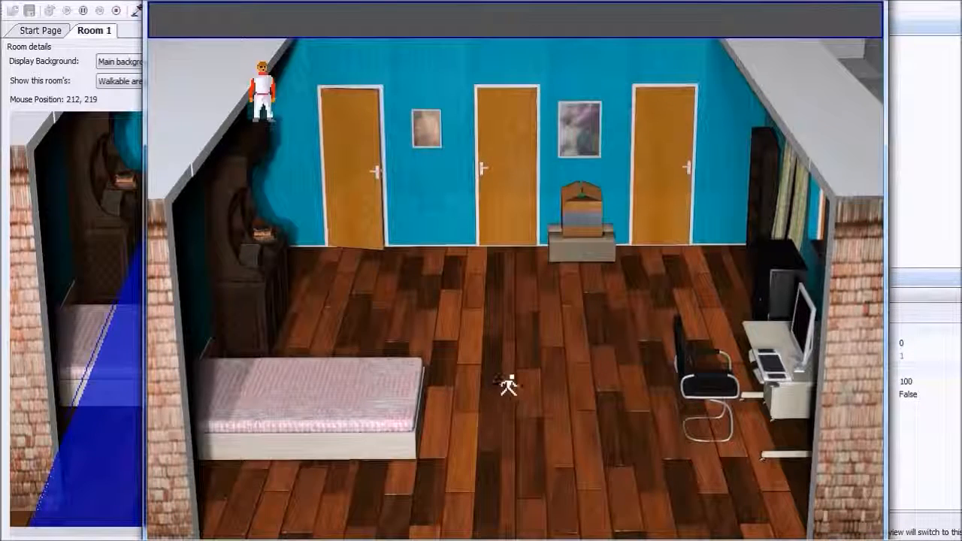
mouse_move(879, 8)
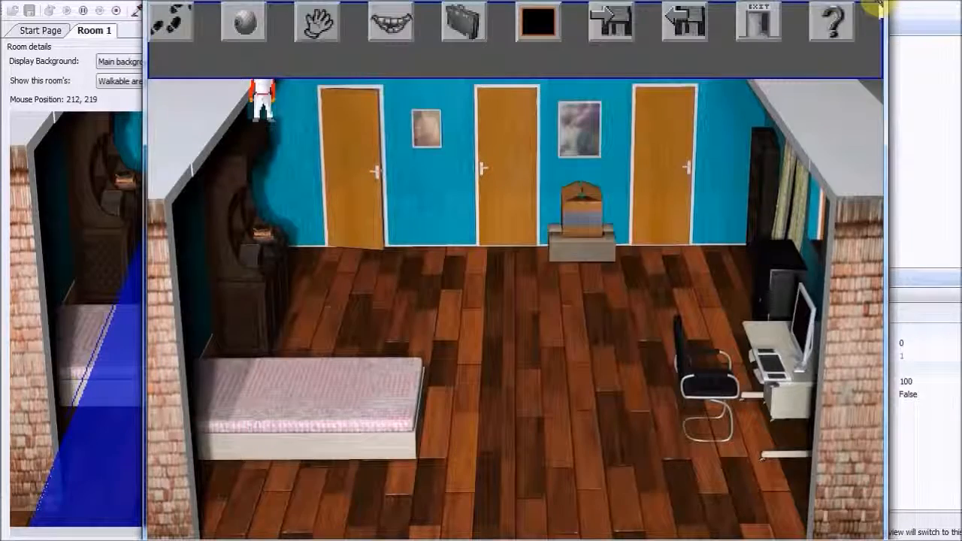
click(877, 3)
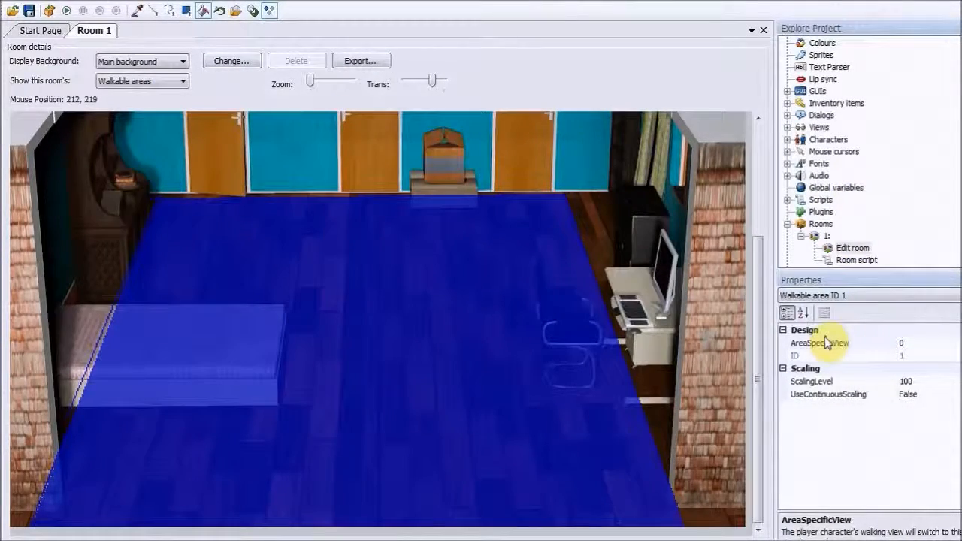
Show Room 1's characters and create a script function for the room's "Enters room before fade-in" event
click(170, 84)
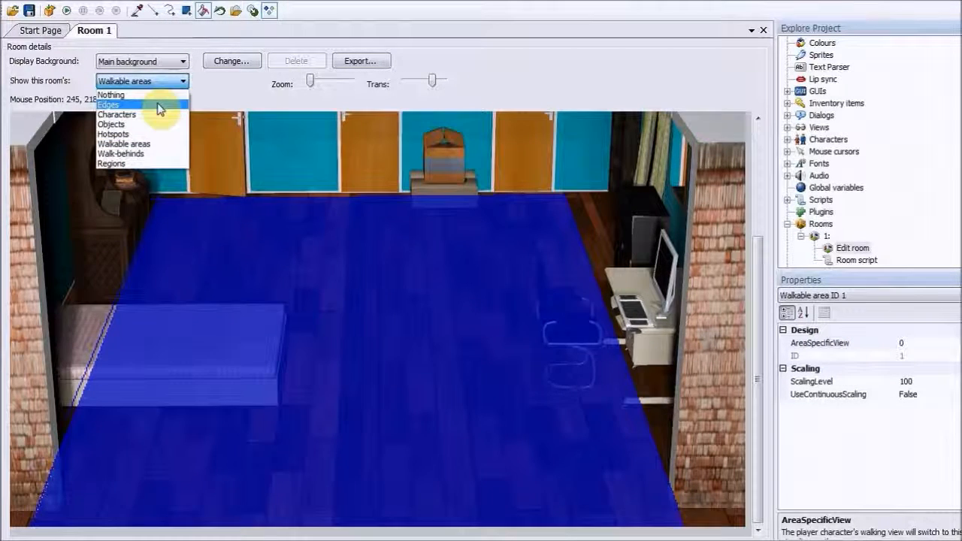
click(156, 115)
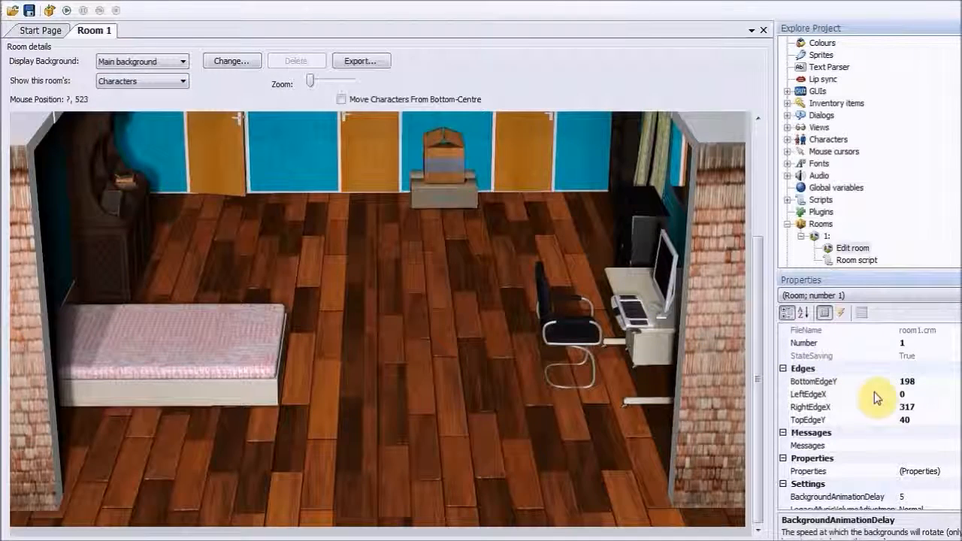
click(841, 314)
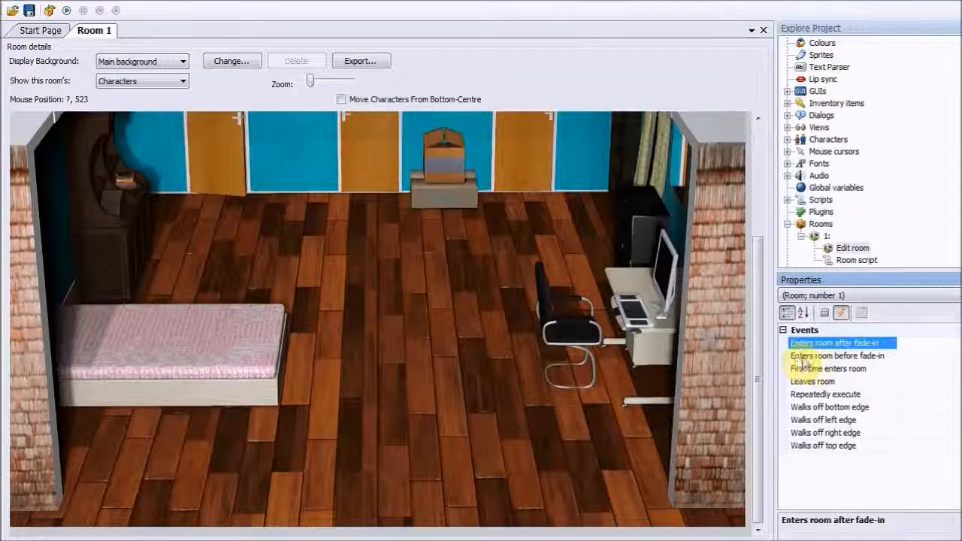
click(900, 355)
click(960, 356)
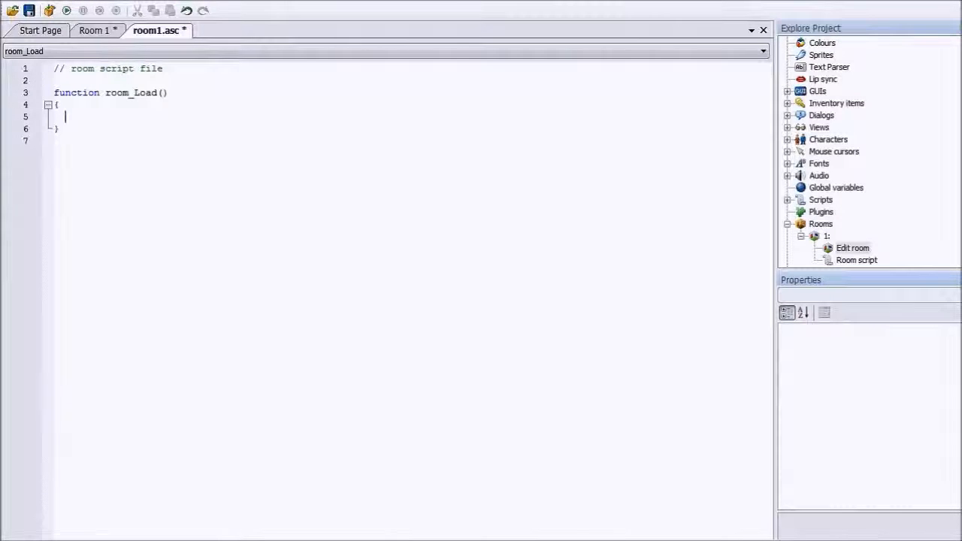
Add cEgo.x=500; and cEgo.y=500; inside room_Load() and save the game
text(go.x=500)
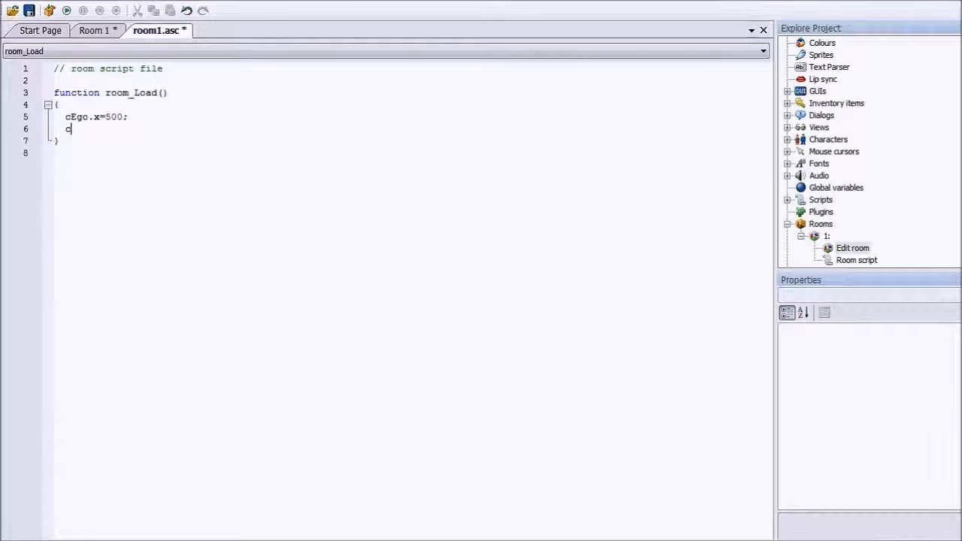
text(go.)
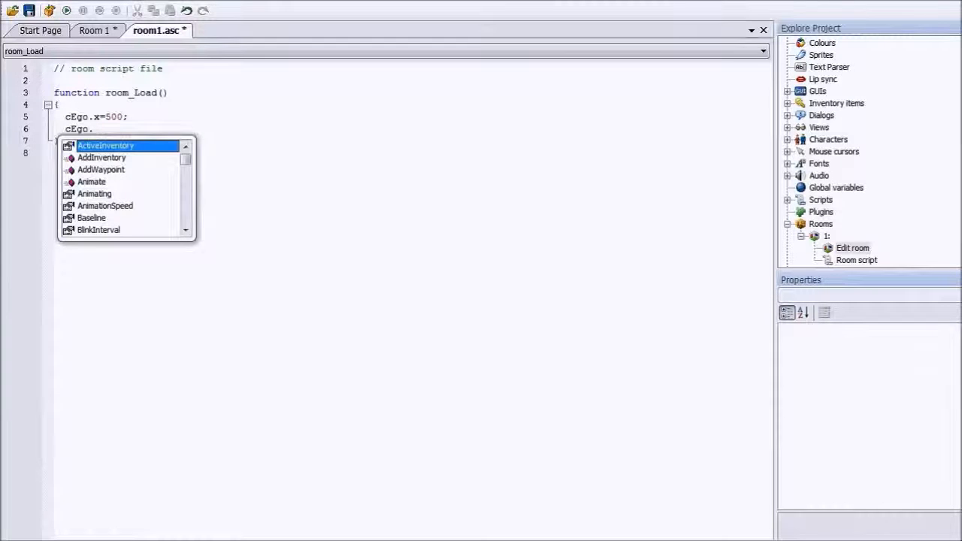
text(y=0)
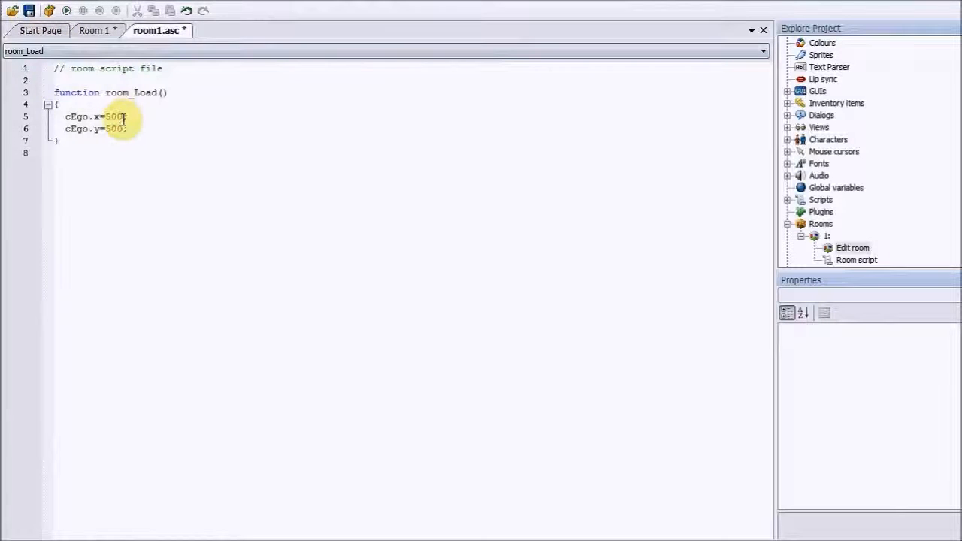
click(30, 11)
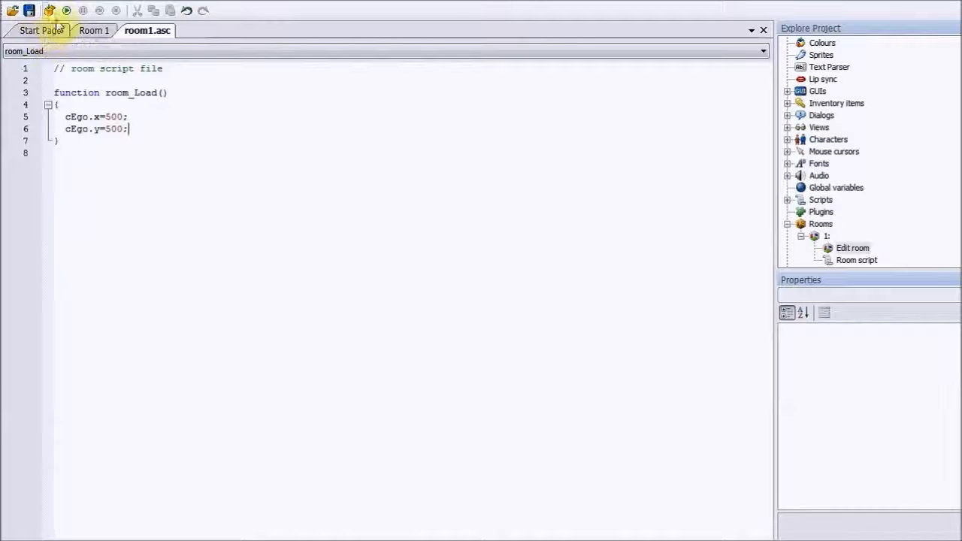
Run the game, walk the character to the back-left door and the middle of the floor, and close the game window
click(66, 11)
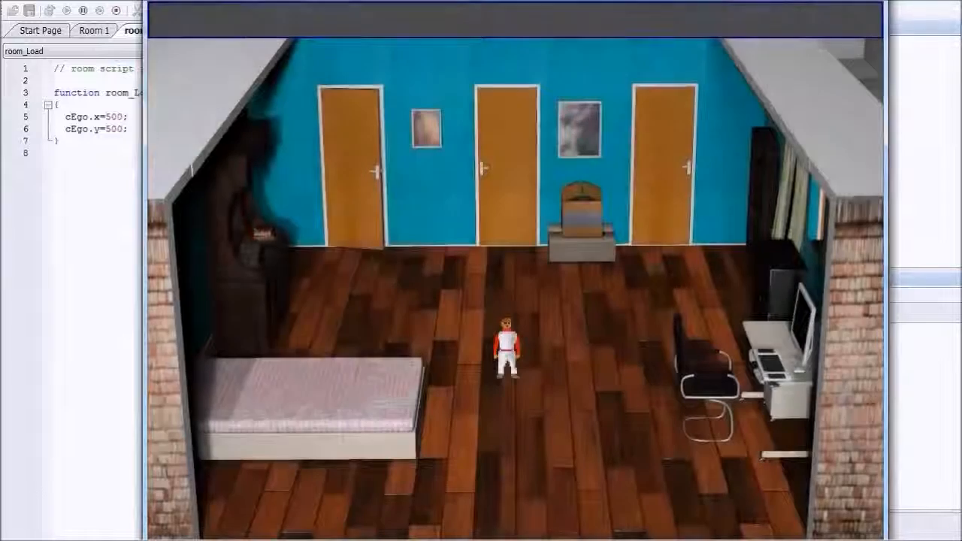
click(392, 321)
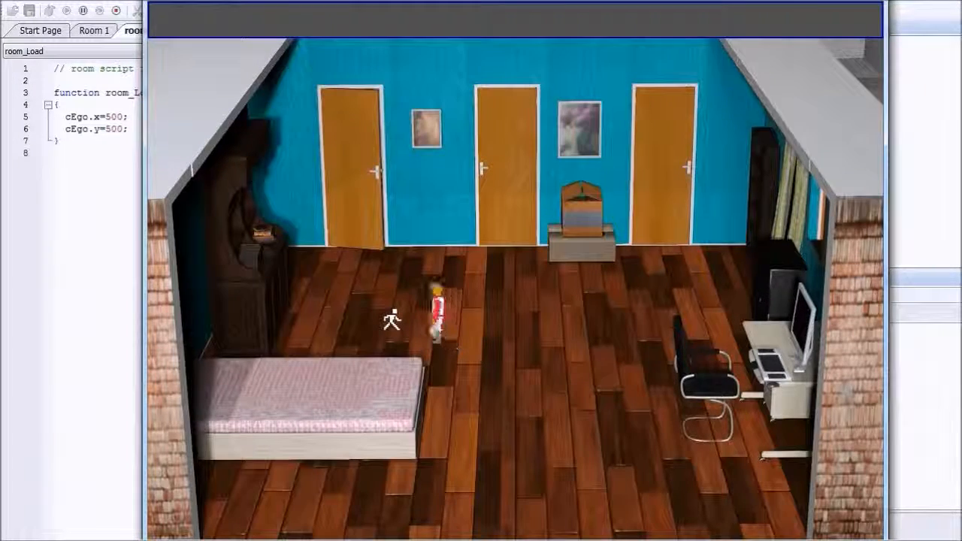
click(353, 252)
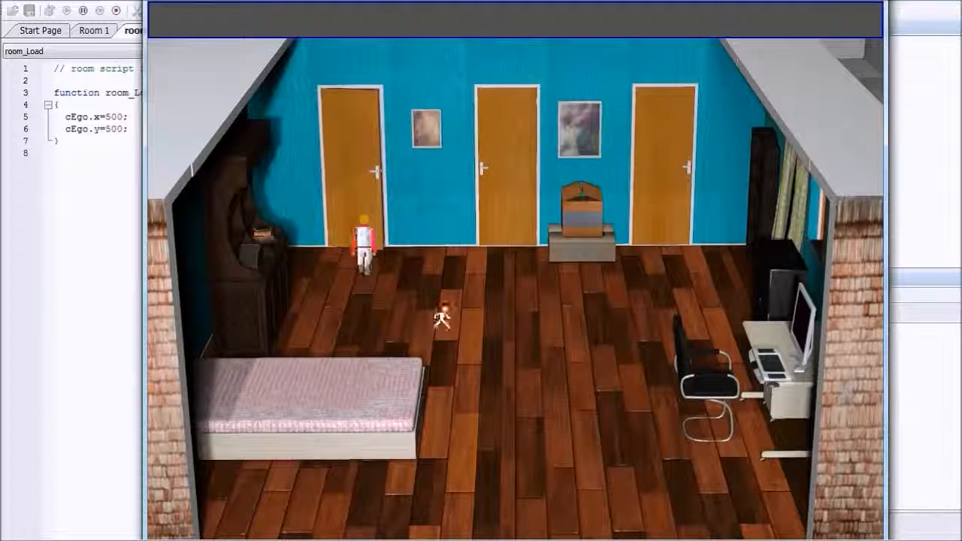
click(515, 433)
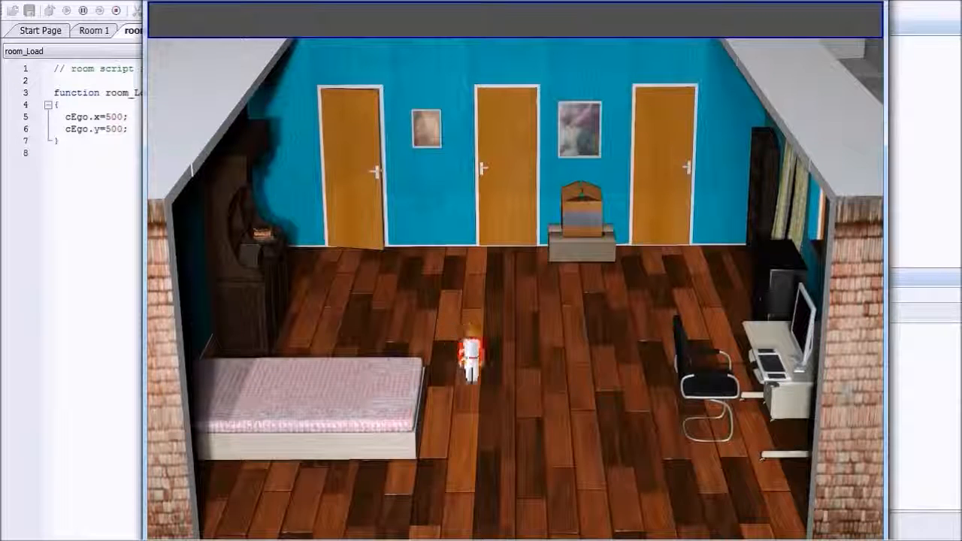
click(478, 370)
click(481, 397)
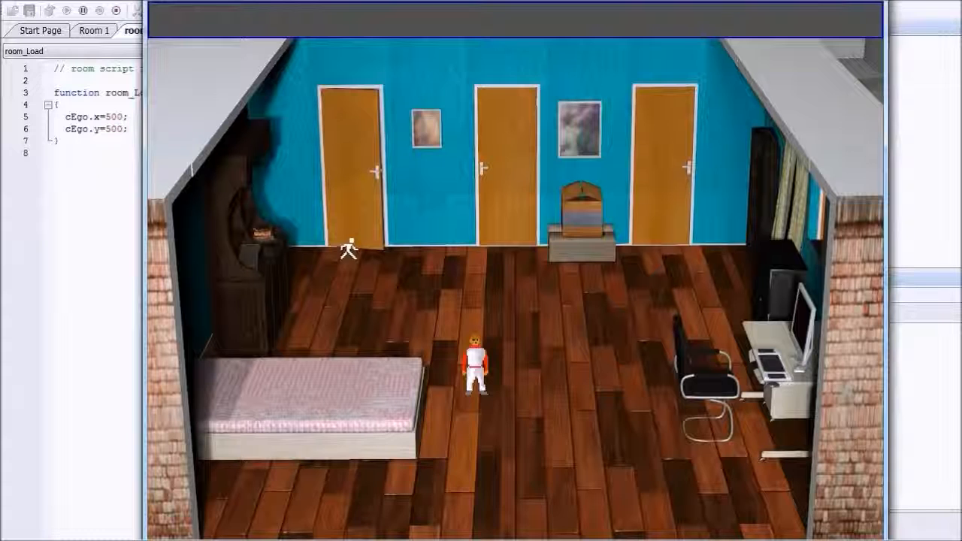
click(880, 7)
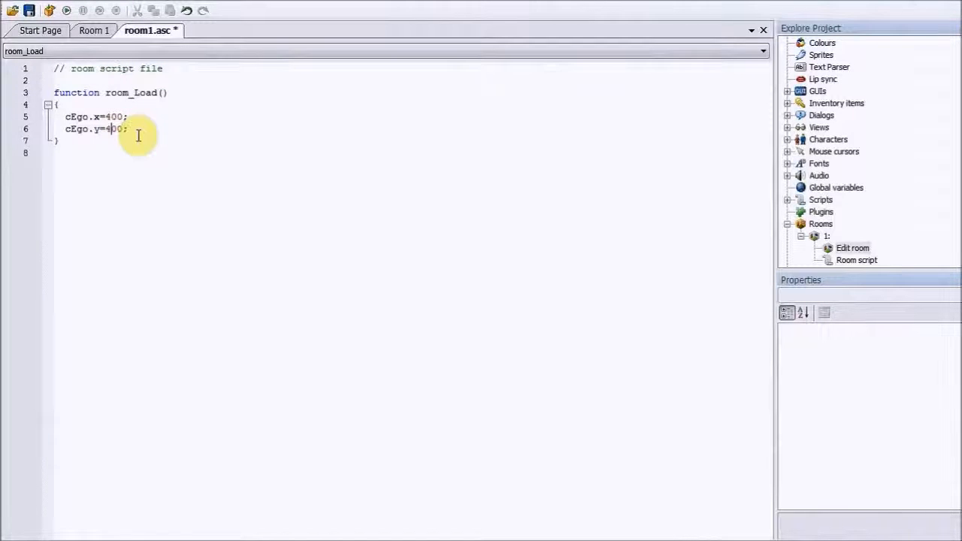
Set cEgo.x and cEgo.y to 400 in room_Load(), save, and check the start position in a test run
click(36, 14)
click(64, 14)
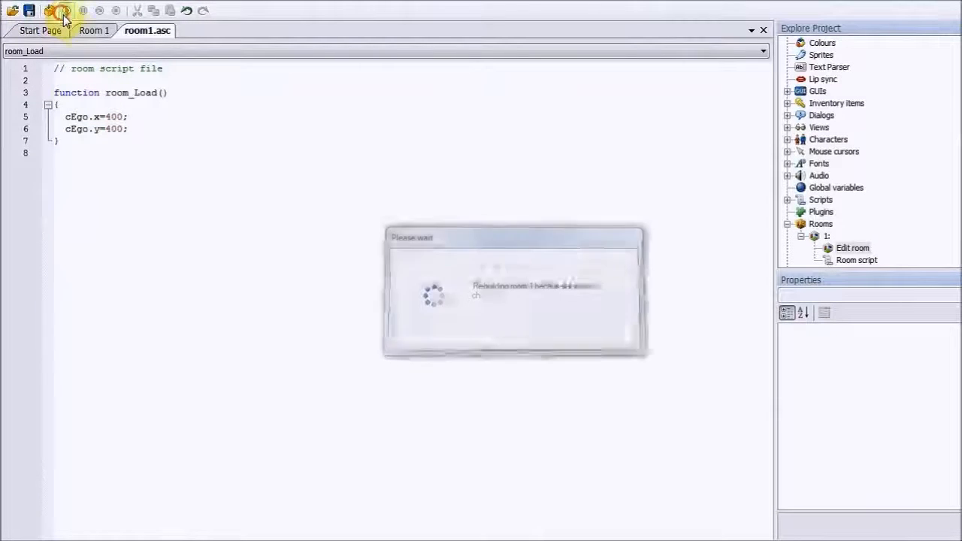
key(F5)
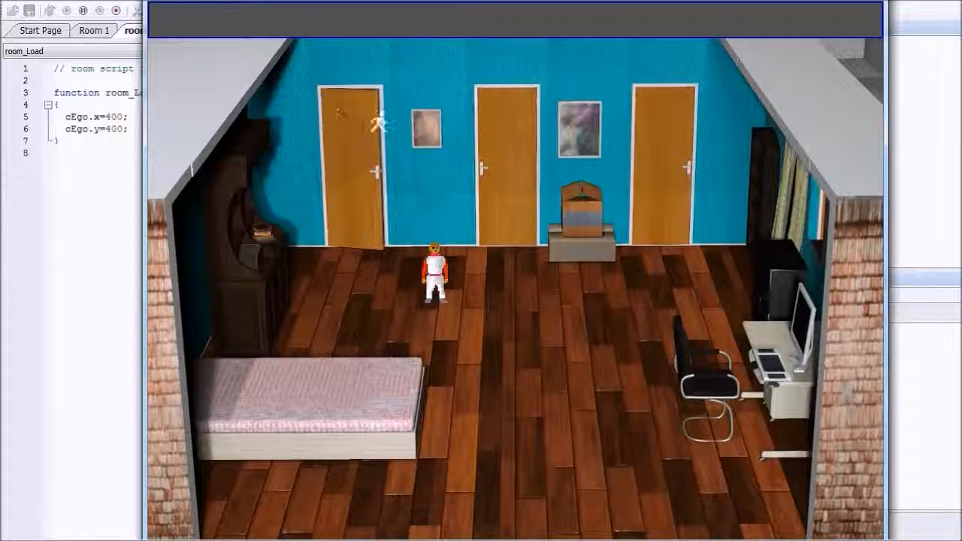
mouse_move(876, 14)
click(871, 3)
Set cEgo.y to 360 in room_Load(), save, and check the character's start position in a test run
key(BackSpace)
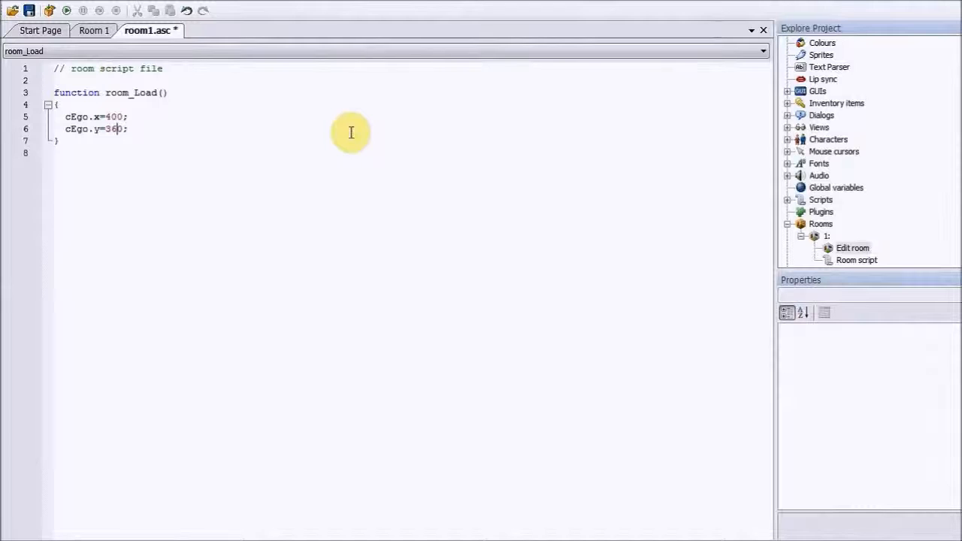
click(29, 11)
click(66, 10)
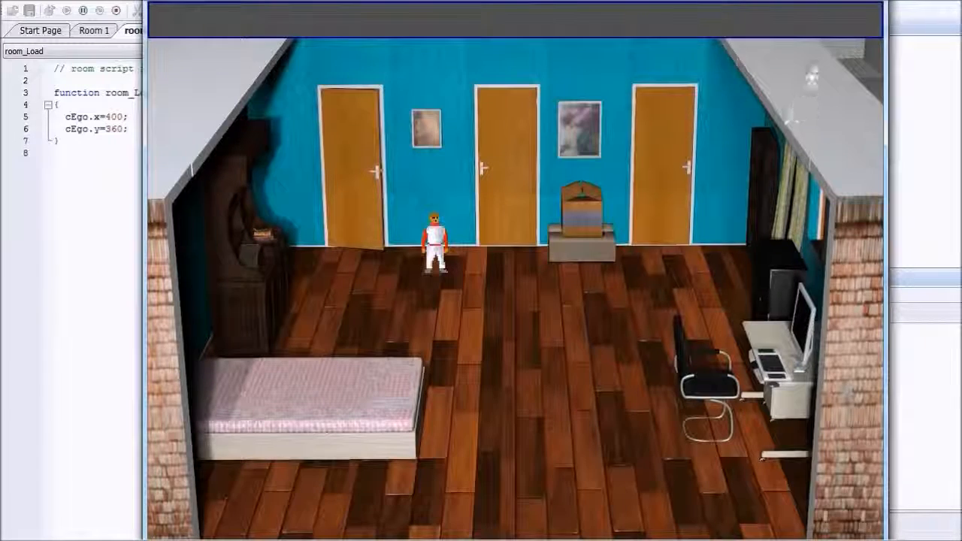
mouse_move(846, 12)
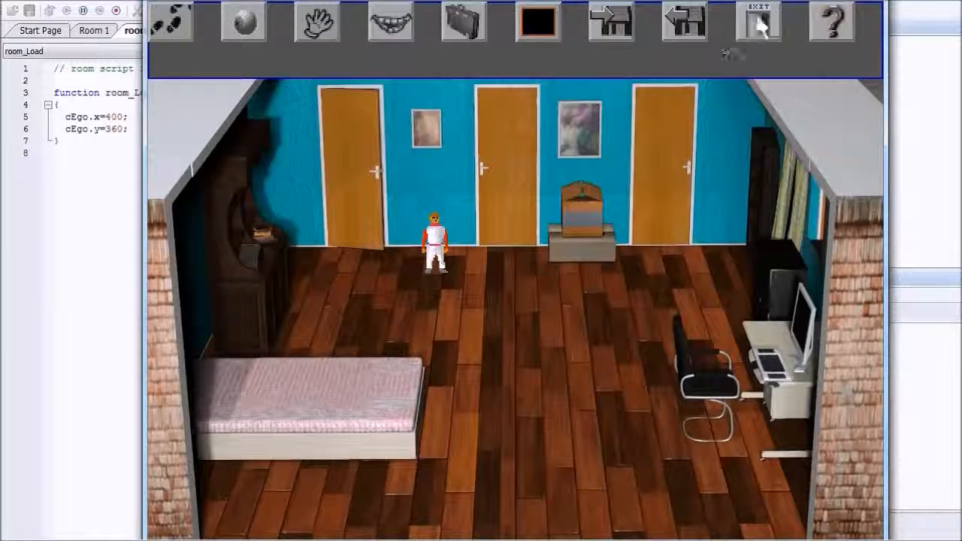
click(860, 3)
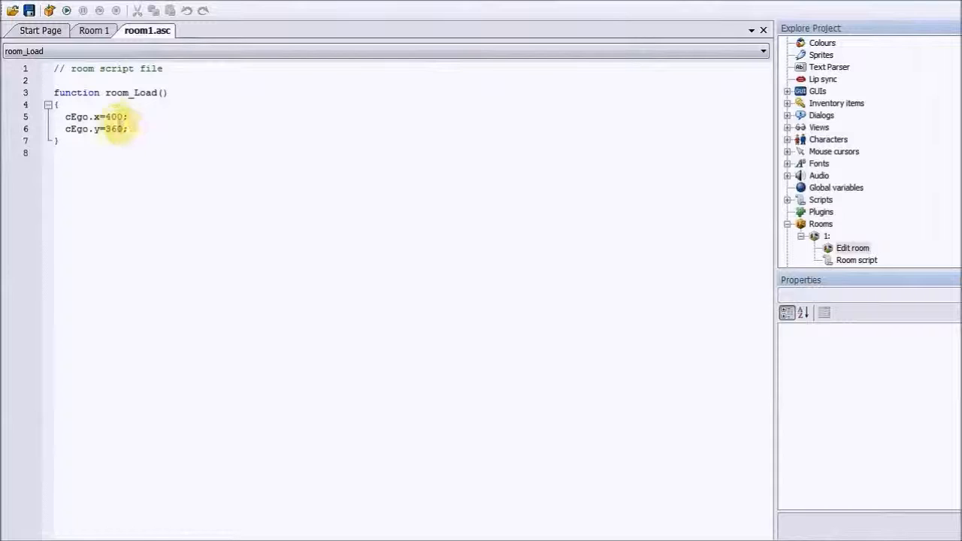
Set cEgo.x to 360, save the script, and test-run the game to check the start position
key(BackSpace)
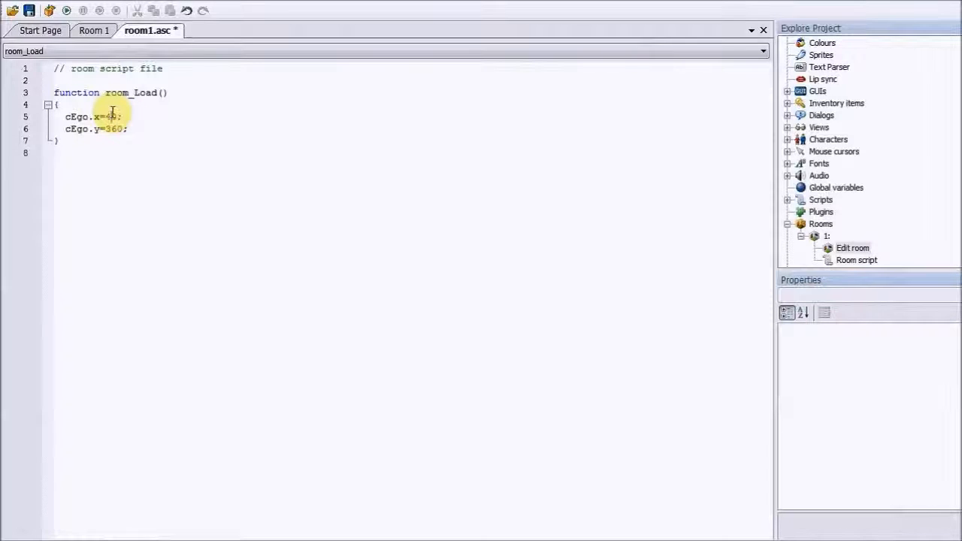
text(36)
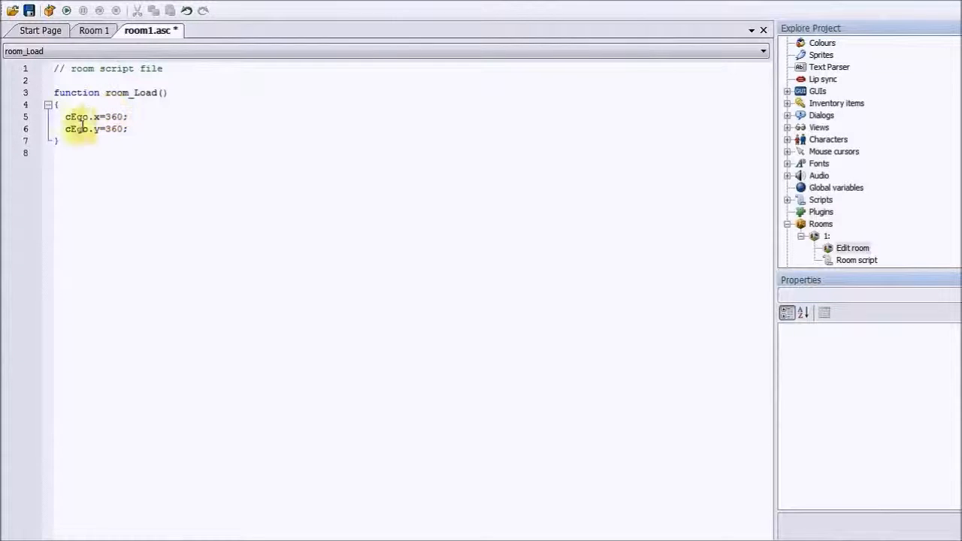
click(28, 10)
click(78, 11)
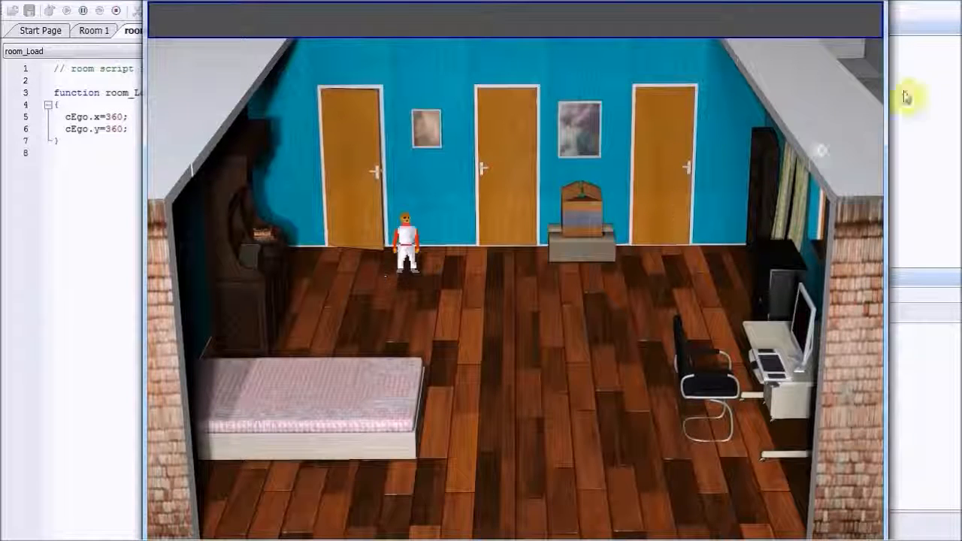
click(875, 6)
Set cEgo.x to 330, save, and run the game, walking the character toward the bed and across the floor
key(BackSpace)
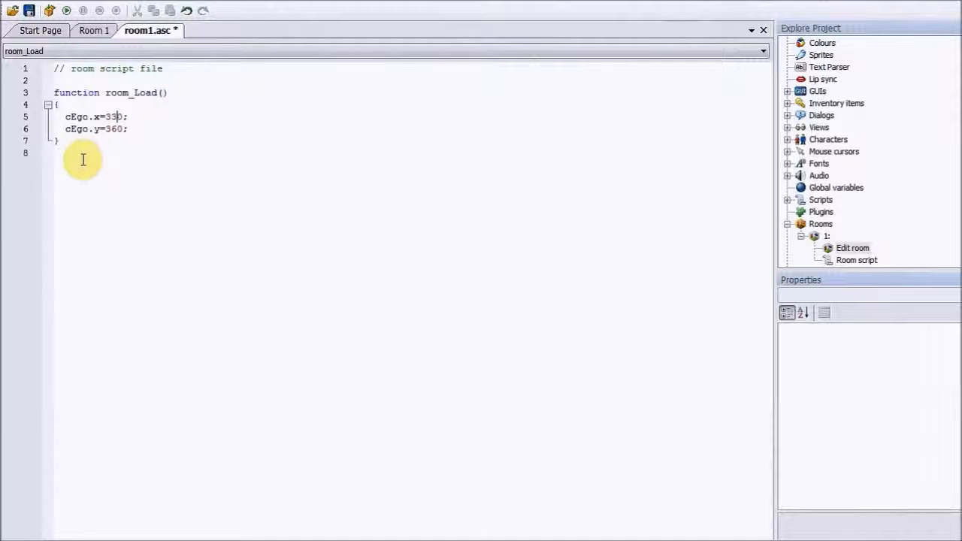
click(29, 10)
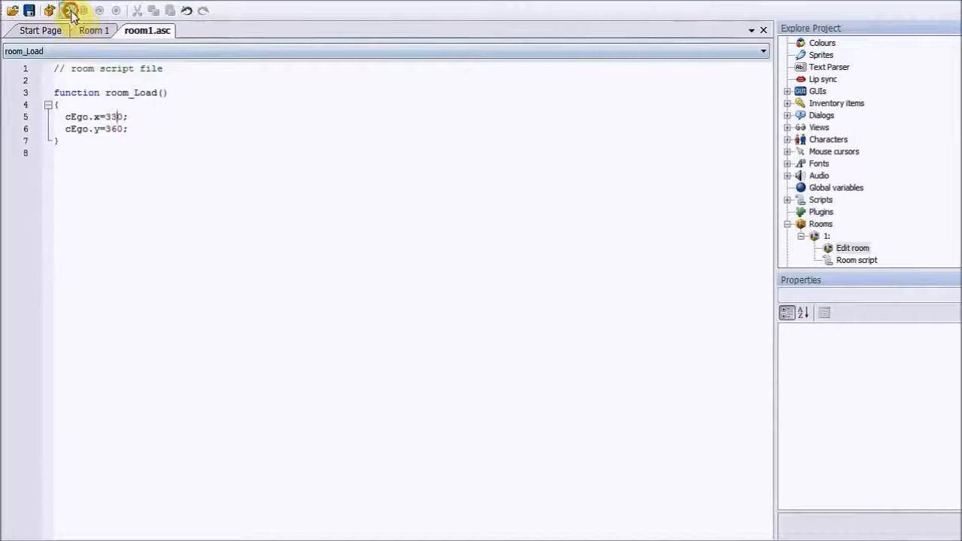
click(68, 11)
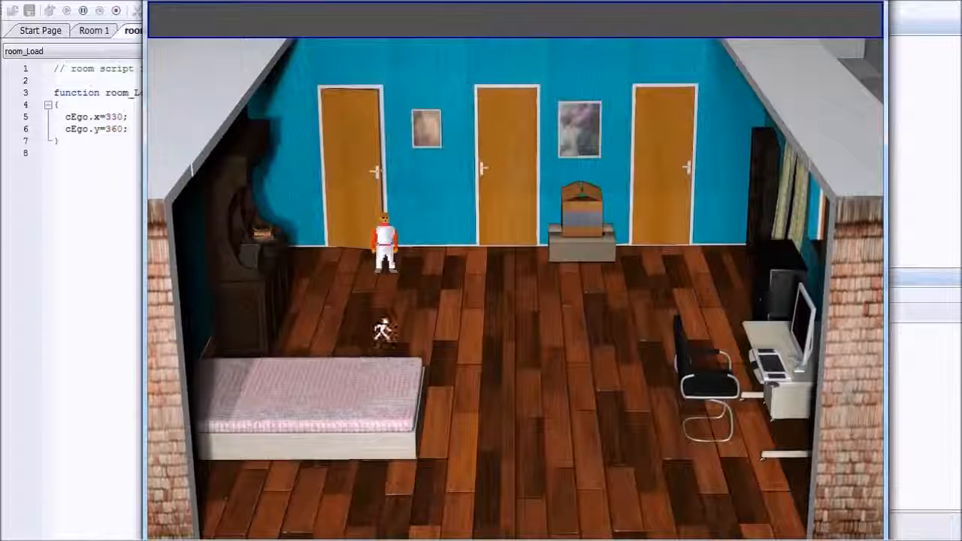
click(369, 409)
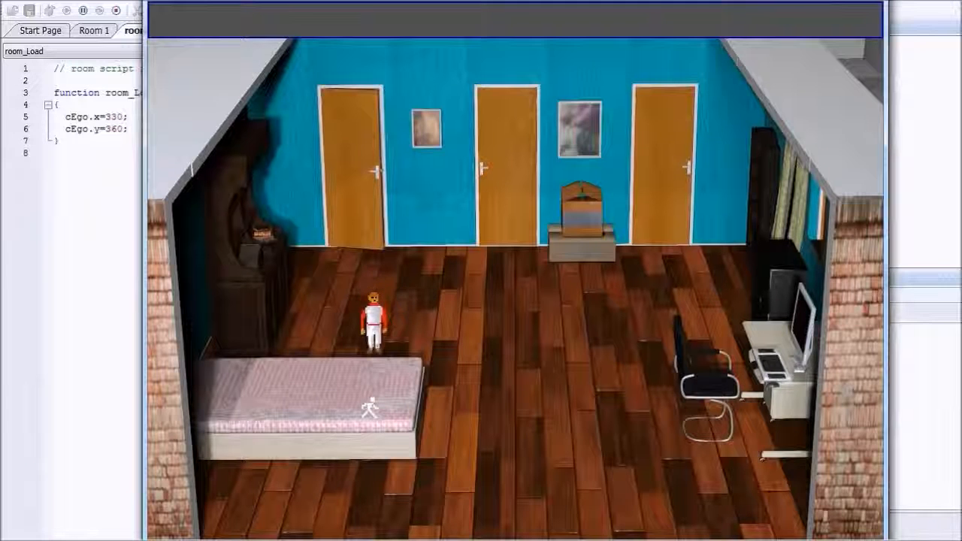
click(527, 387)
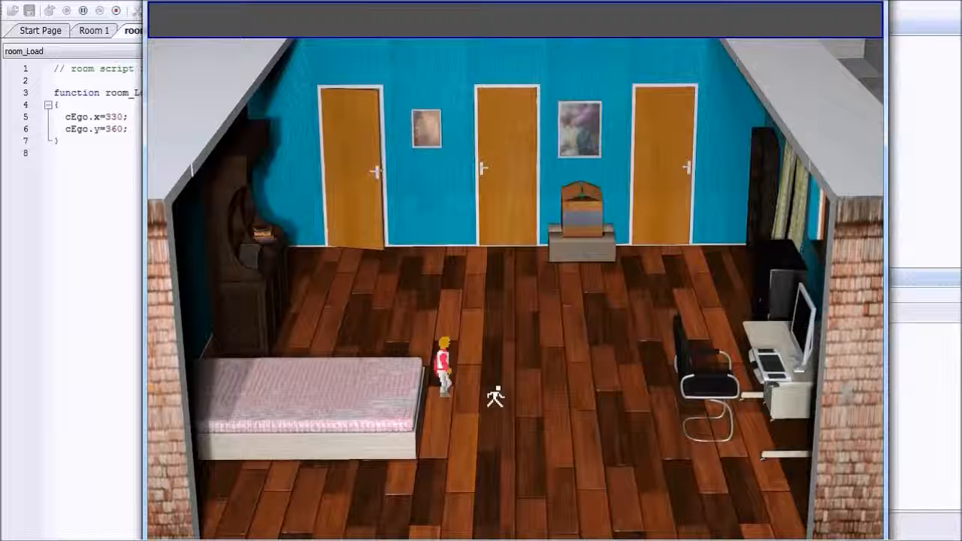
click(475, 382)
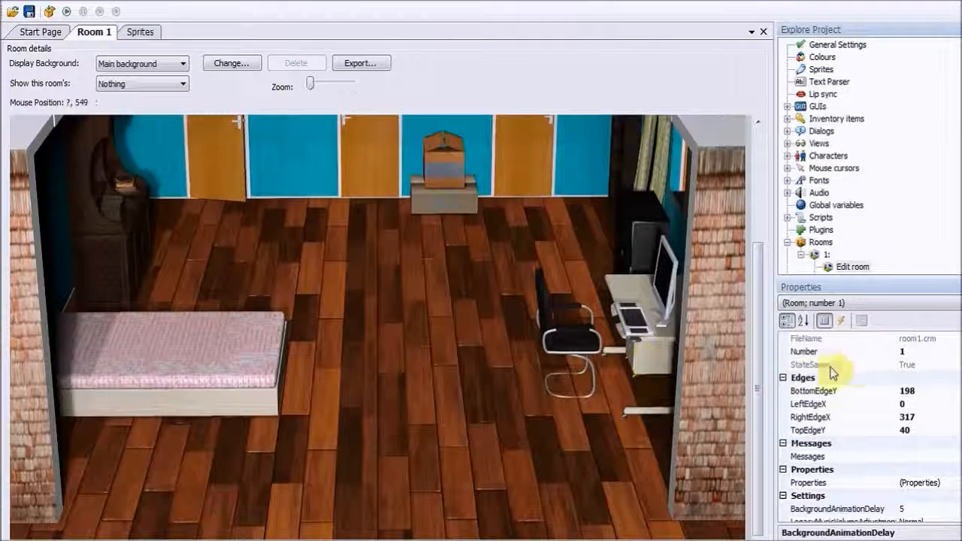
Show Room 1's events and open the room_Load script of the "Enters room before fade-in" event
click(843, 322)
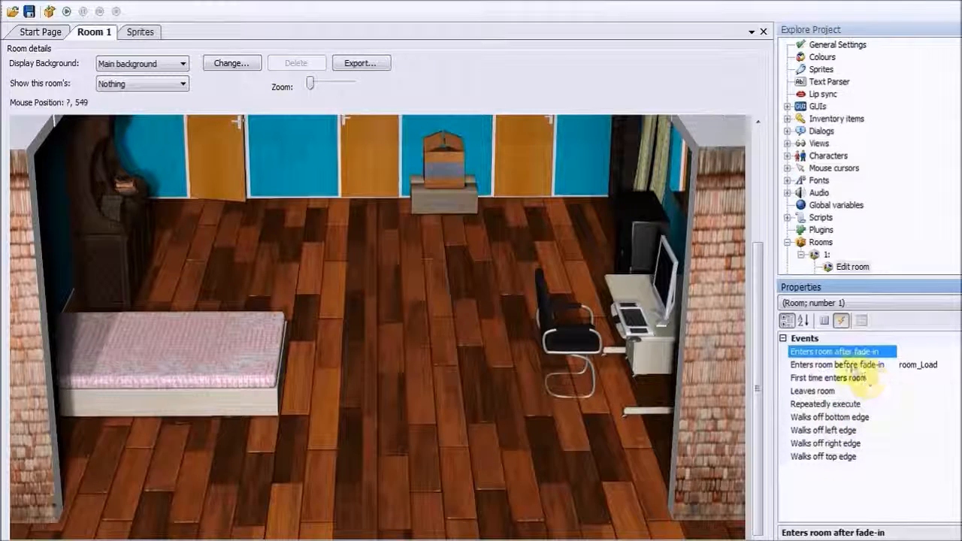
click(918, 366)
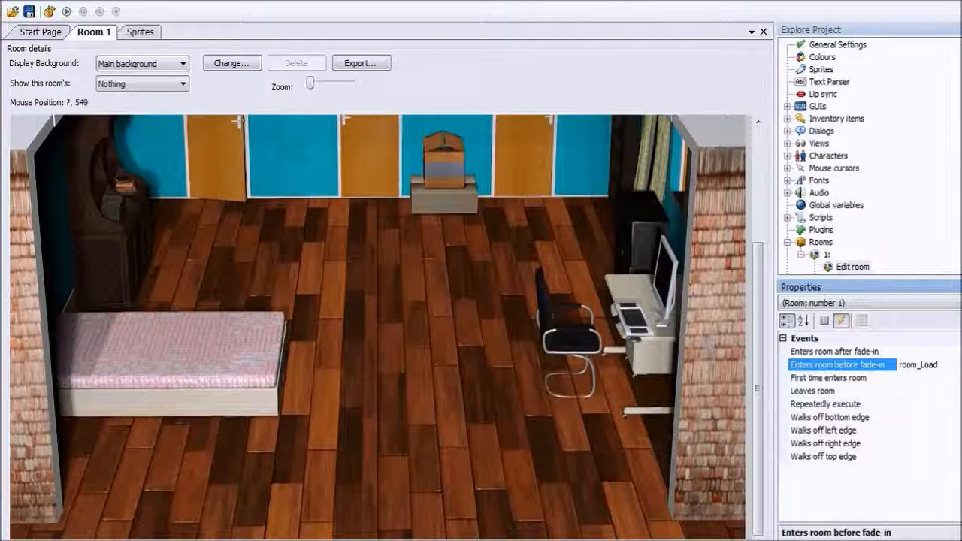
click(949, 366)
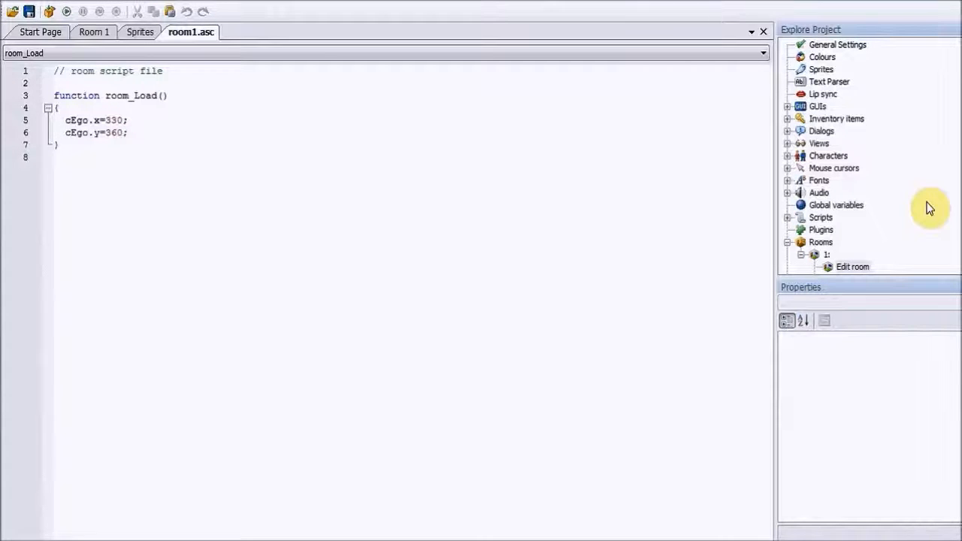
Create a sprite subfolder named character inside the Defaults sprite folder
double_click(821, 69)
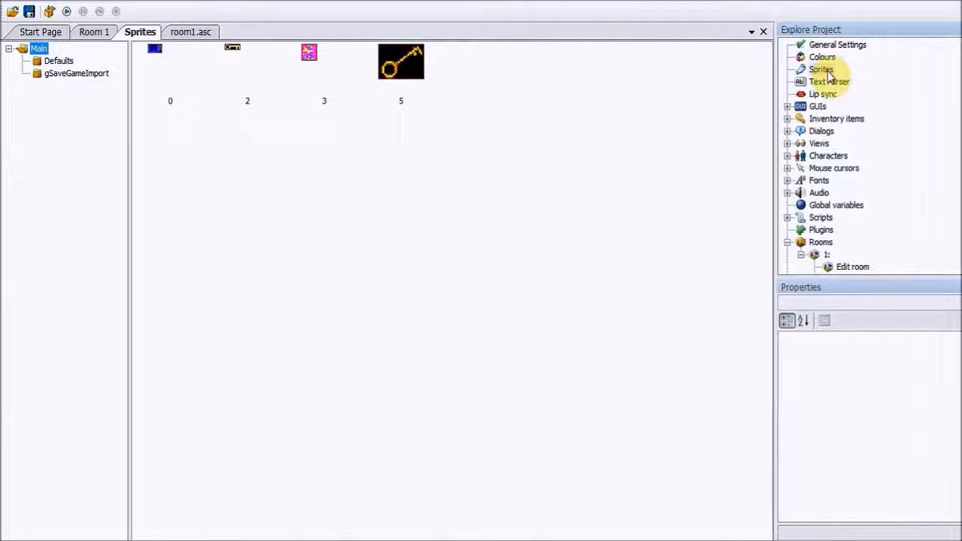
click(58, 61)
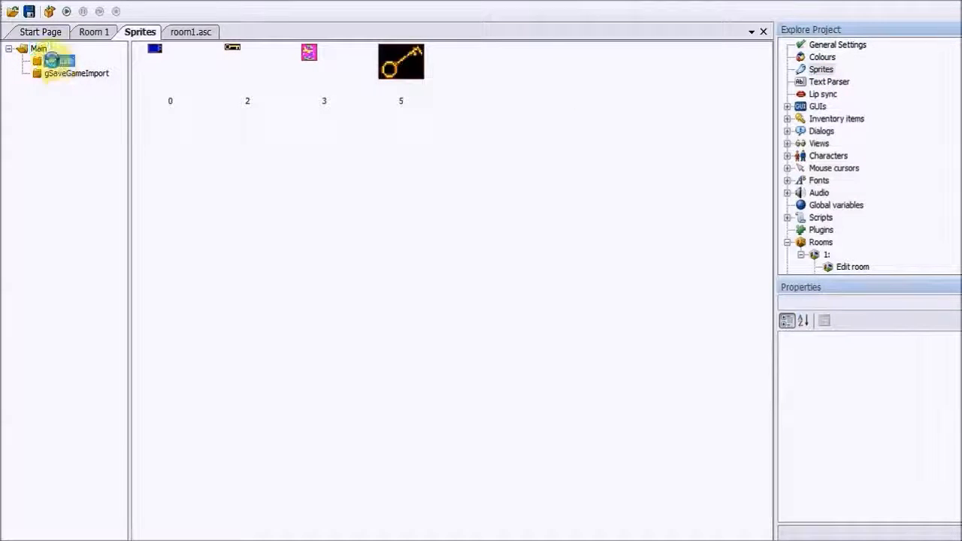
right_click(54, 67)
click(87, 86)
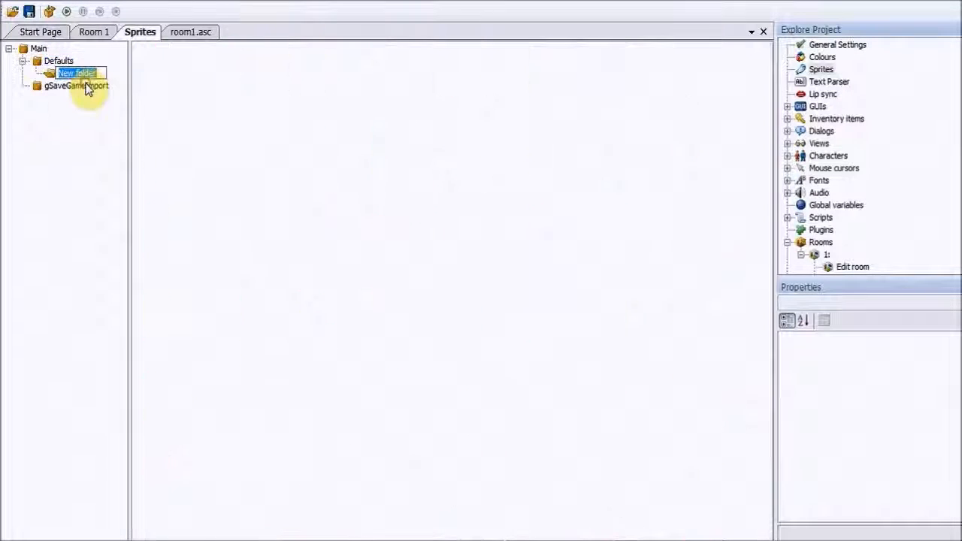
text(cha)
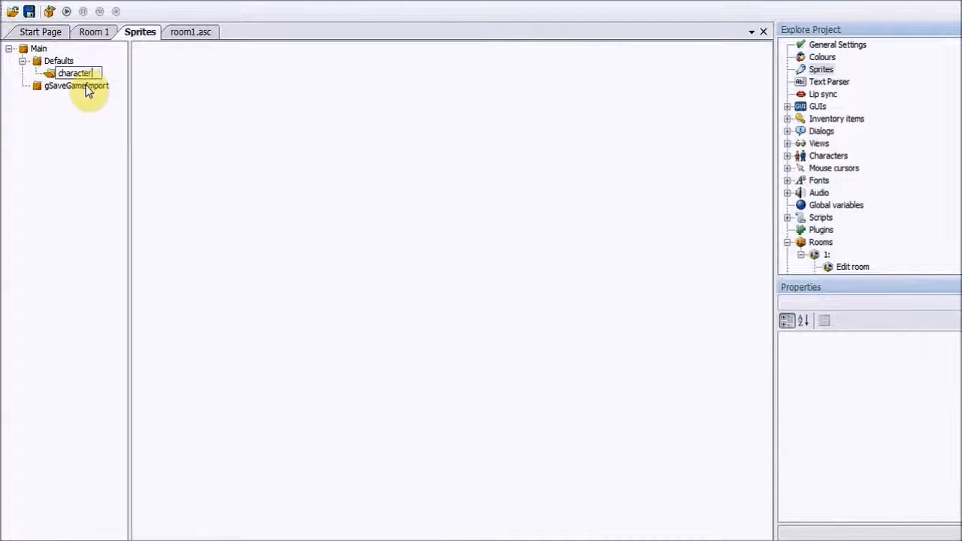
text(racter)
key(Return)
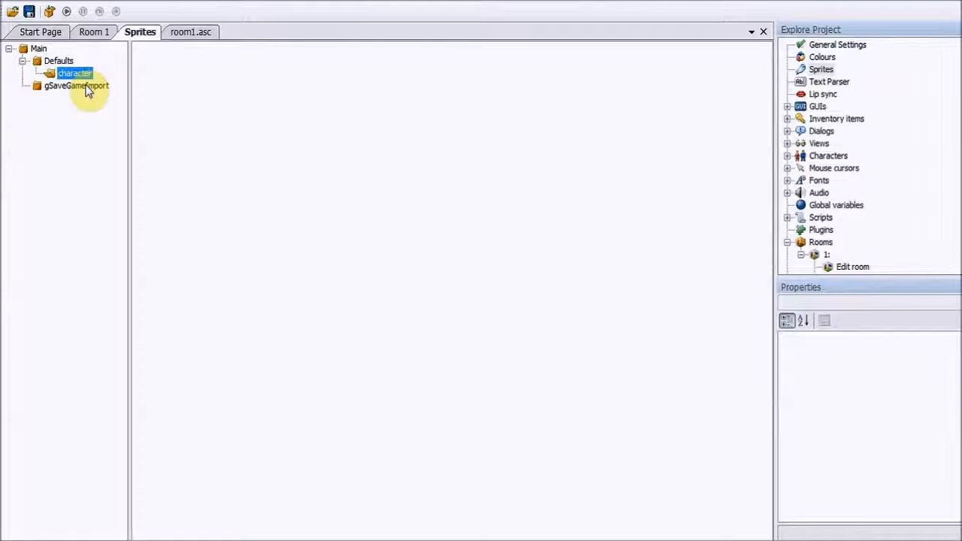
Quick-import walk_0001 into the character sprite folder from G:\Projects\CoLilo42\character\lilo\walk\0
right_click(234, 76)
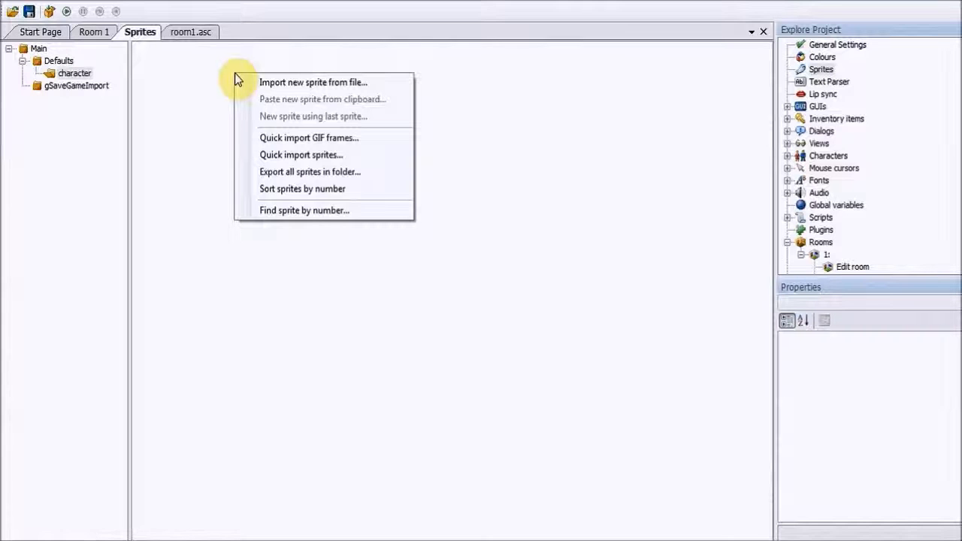
click(319, 158)
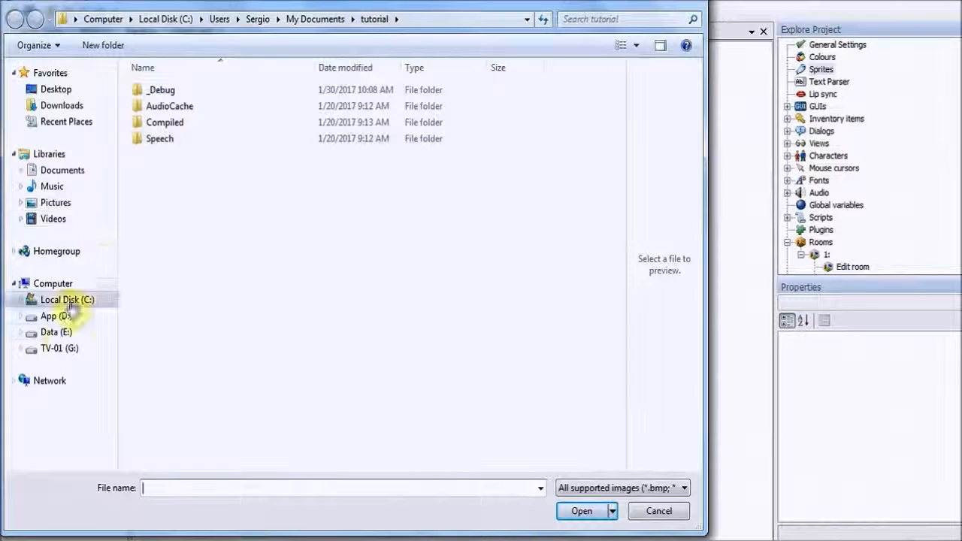
click(60, 350)
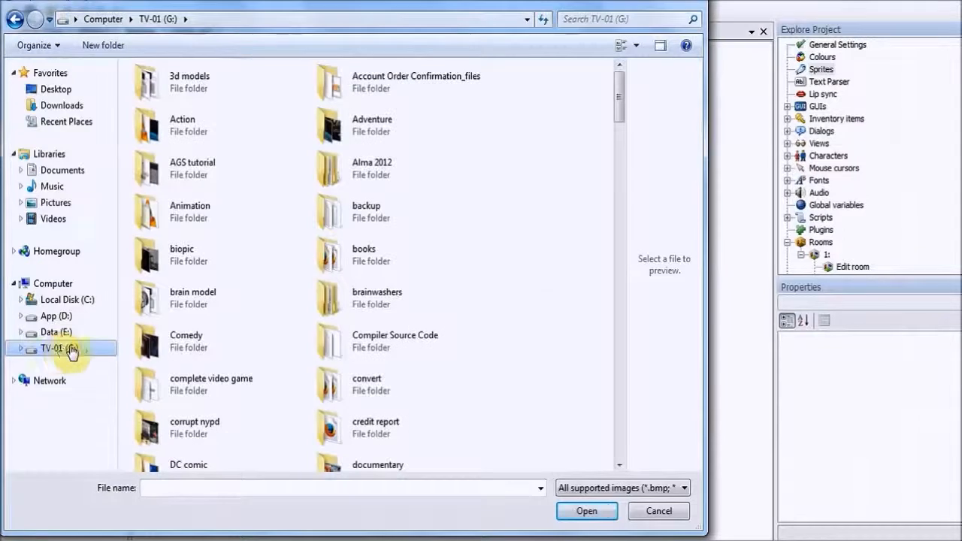
drag(620, 99, 629, 221)
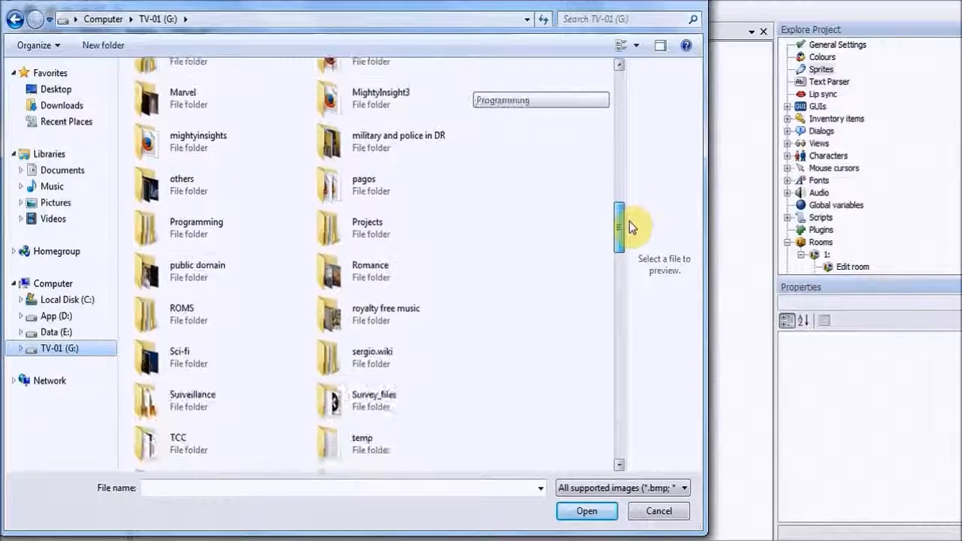
double_click(404, 228)
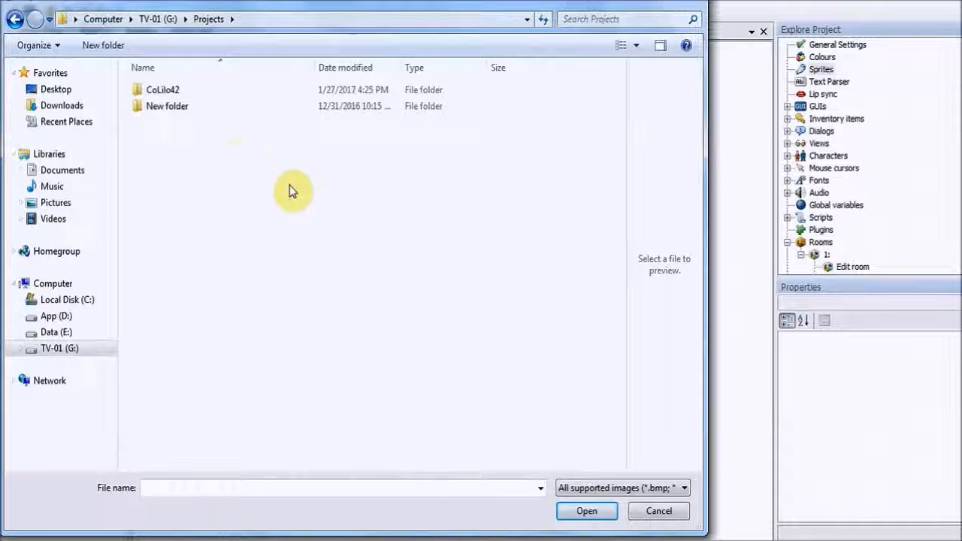
double_click(162, 90)
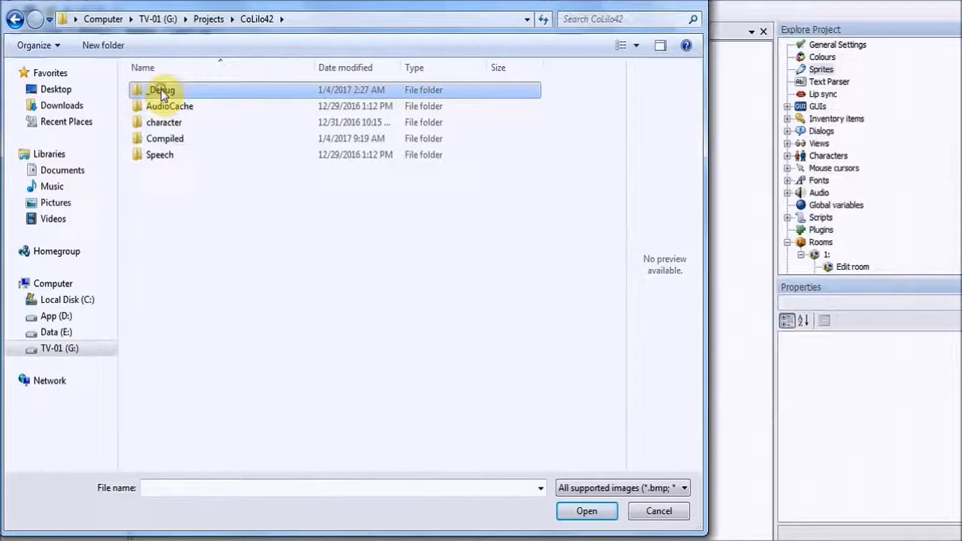
double_click(168, 124)
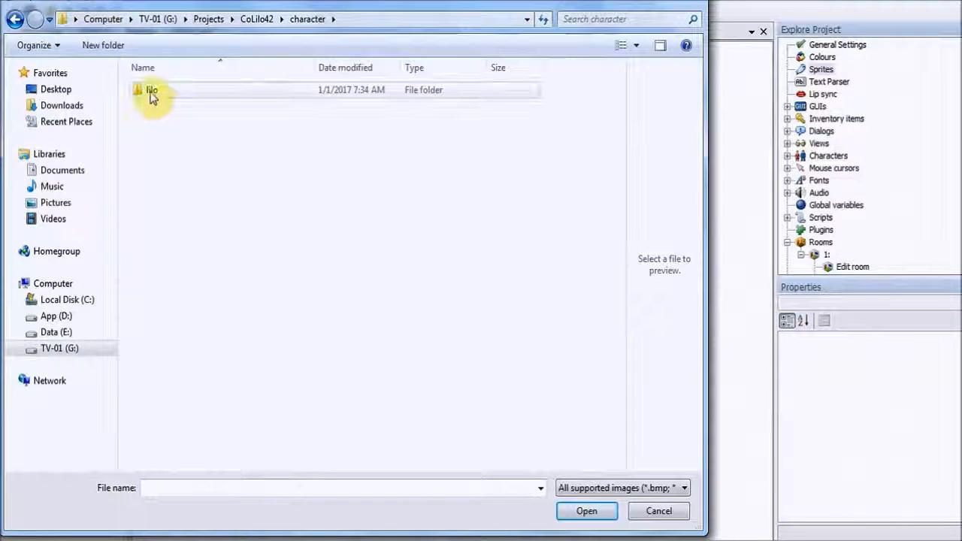
click(152, 93)
double_click(151, 93)
double_click(151, 93)
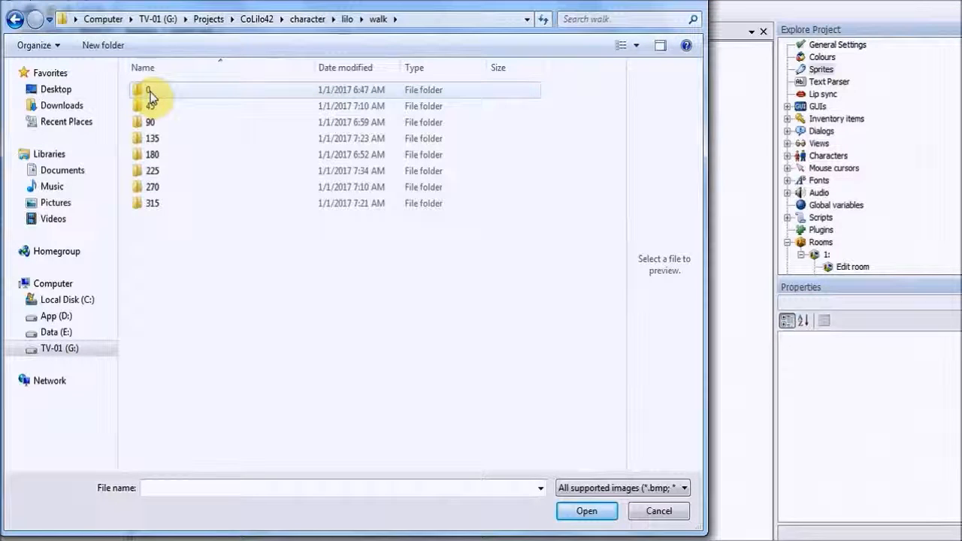
double_click(151, 93)
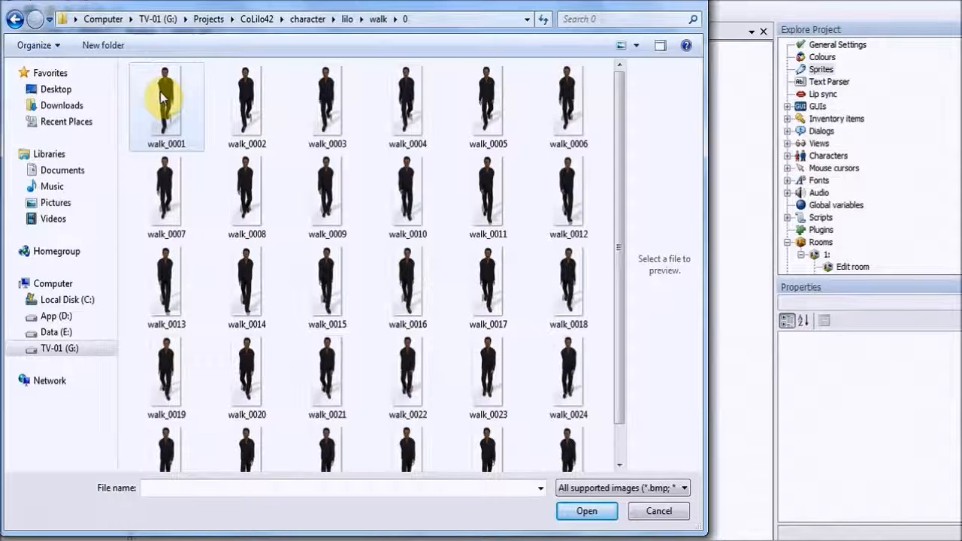
double_click(160, 91)
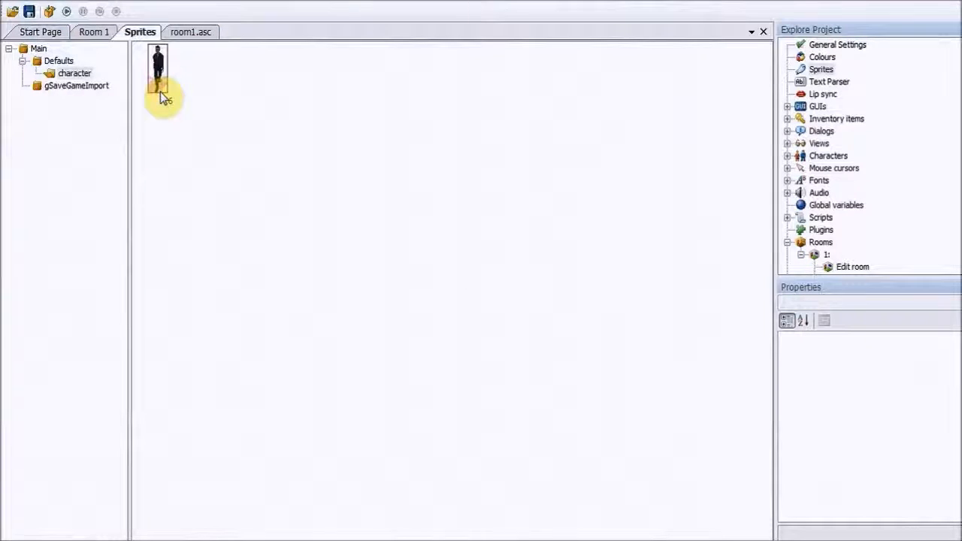
Quick-import all frames walk_0001 to walk_0030 from the walk\0 folder into the character sprite folder
right_click(223, 66)
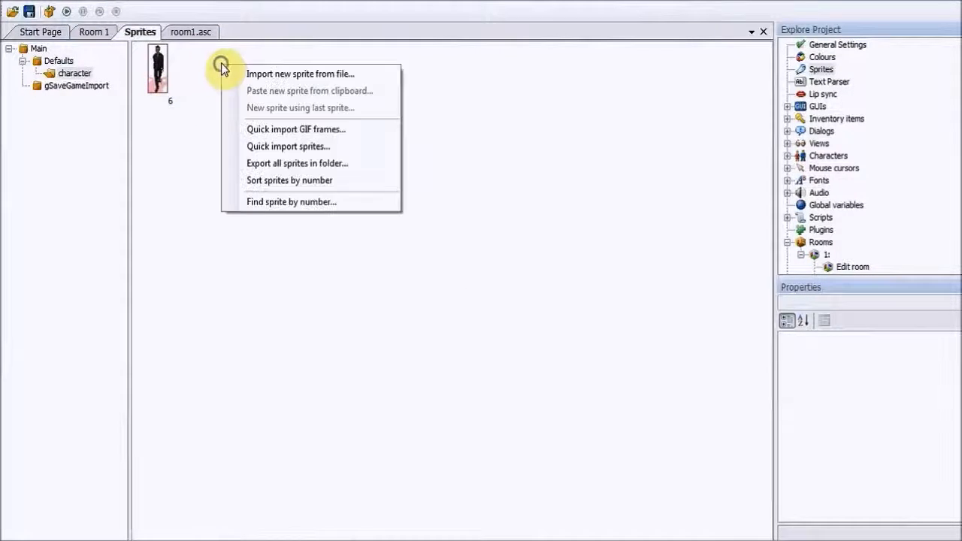
click(289, 146)
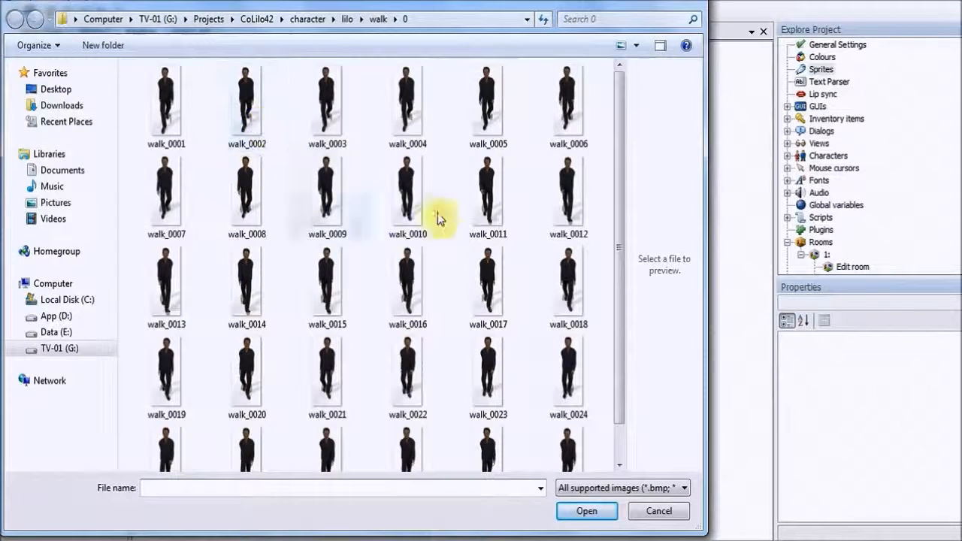
shift+click(604, 455)
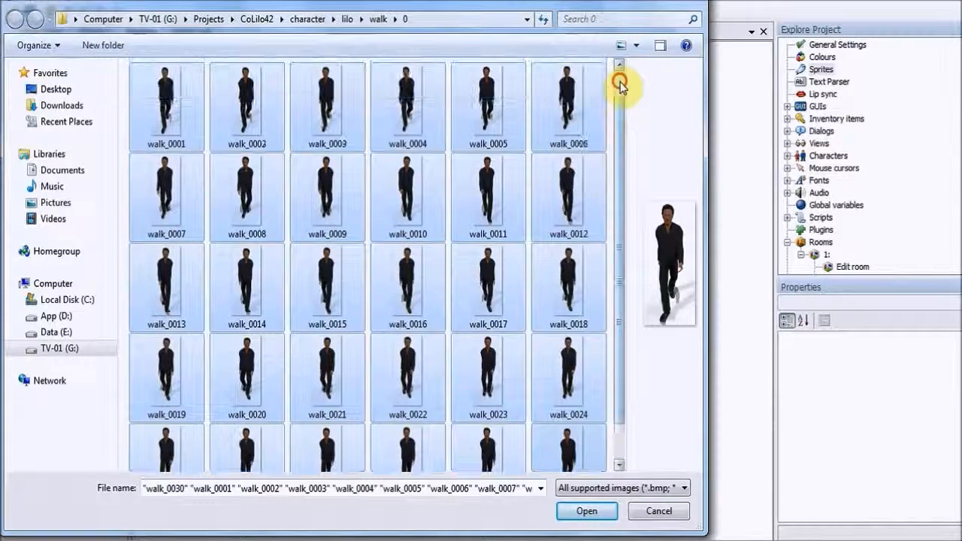
click(621, 84)
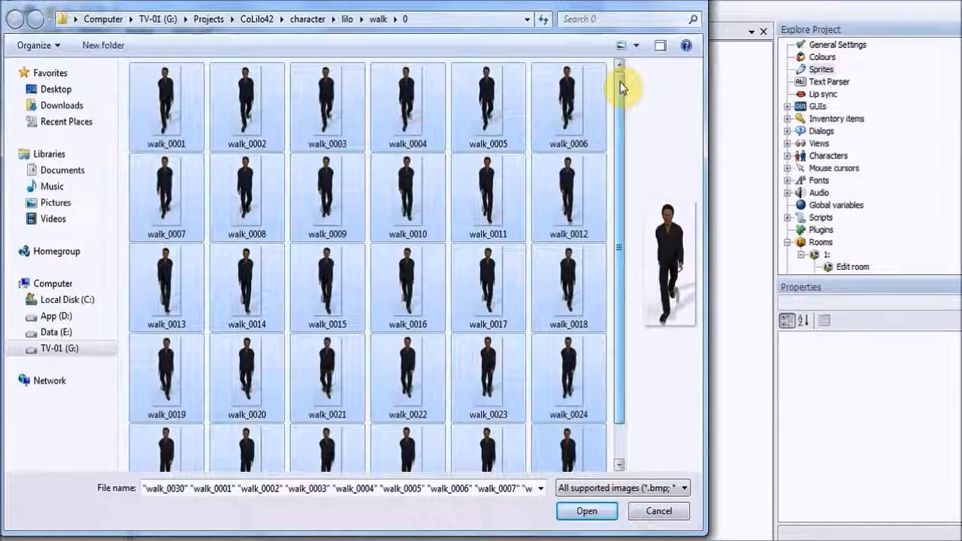
click(619, 454)
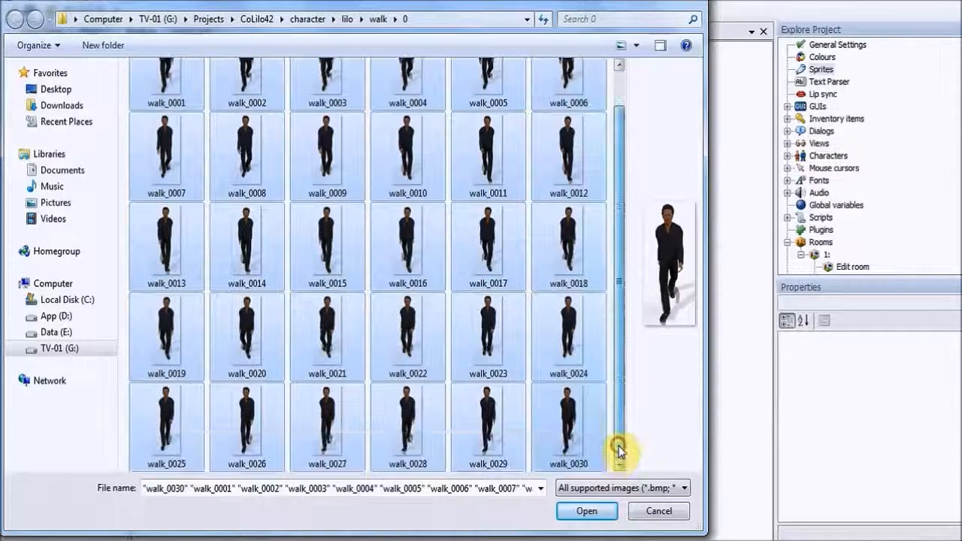
click(586, 513)
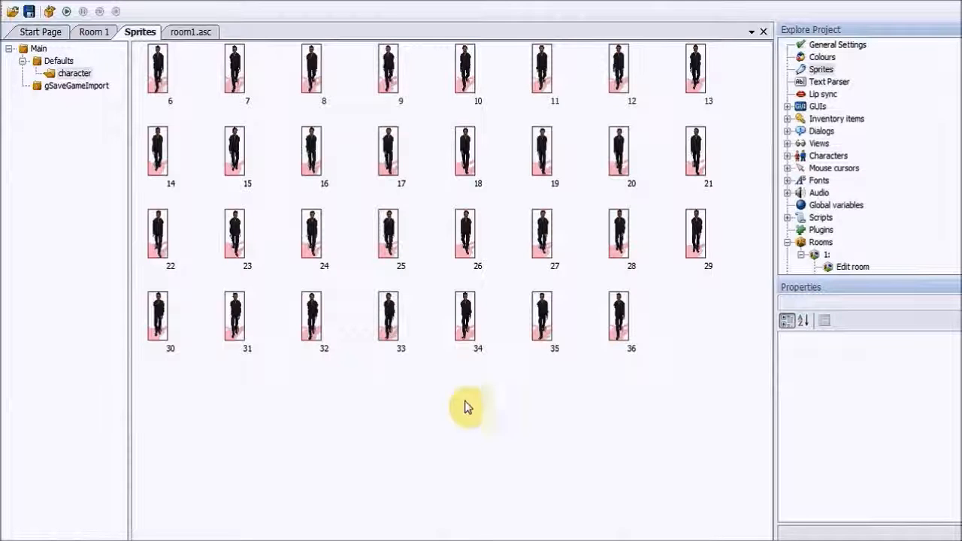
Delete sprite 6, the duplicate first walking frame, from the character sprite folder
click(156, 74)
right_click(156, 78)
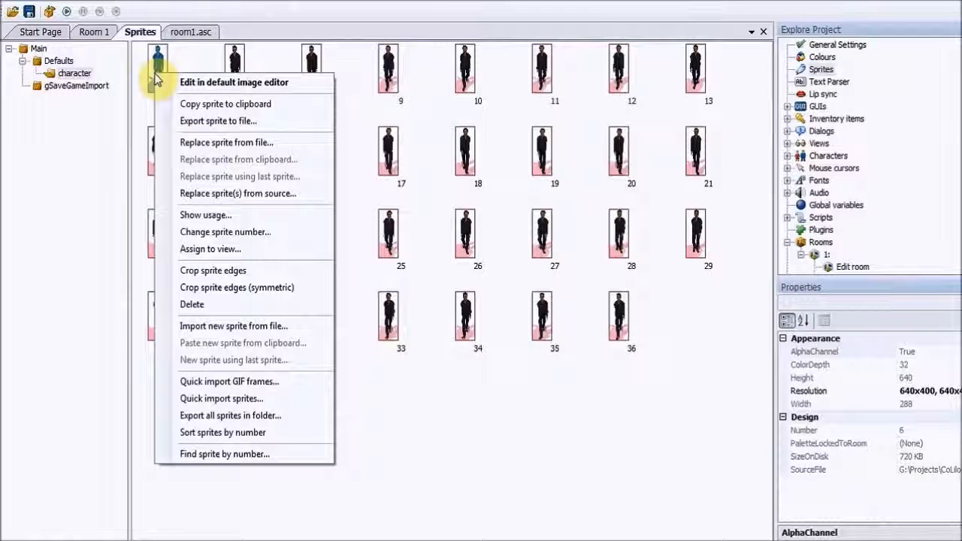
click(206, 304)
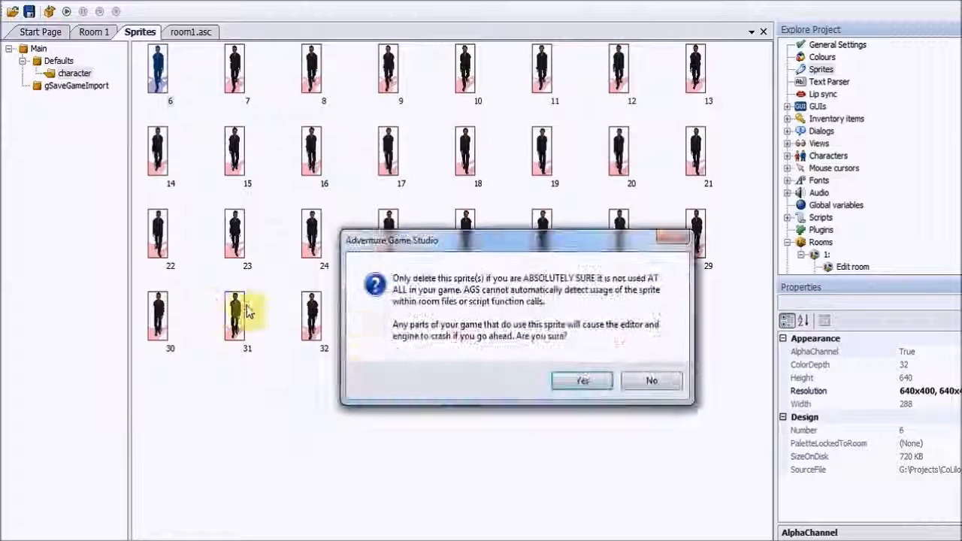
click(571, 380)
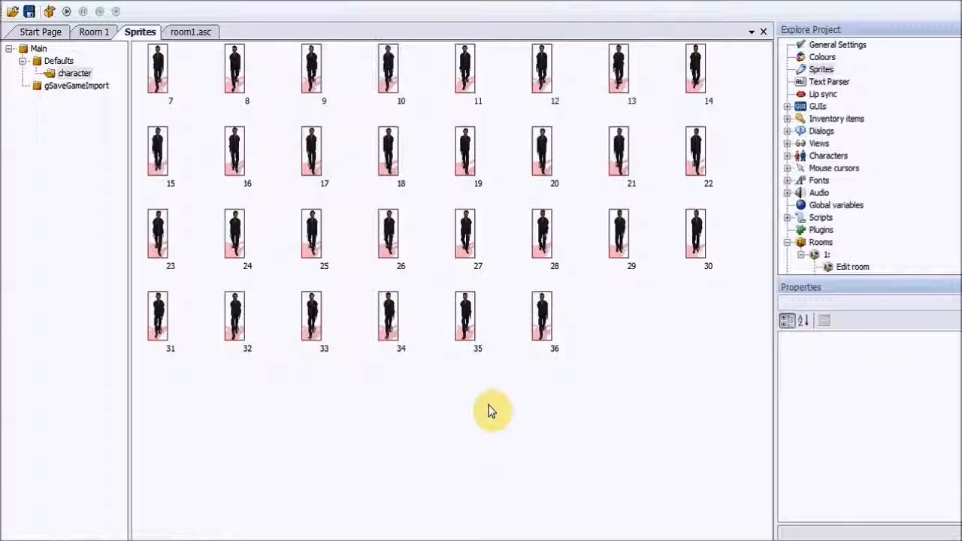
Select all the remaining walking sprites in the character folder and delete them
drag(720, 419, 154, 48)
key(Delete)
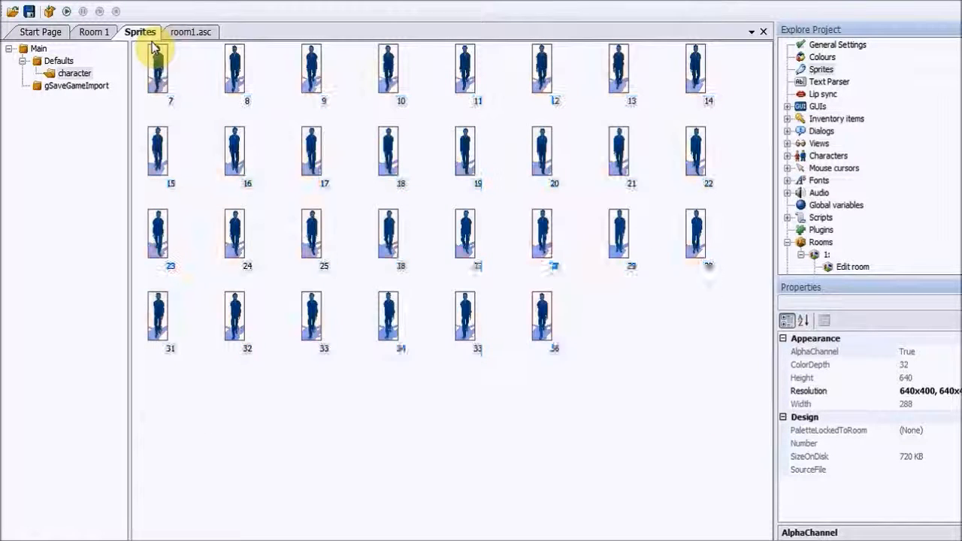
click(579, 381)
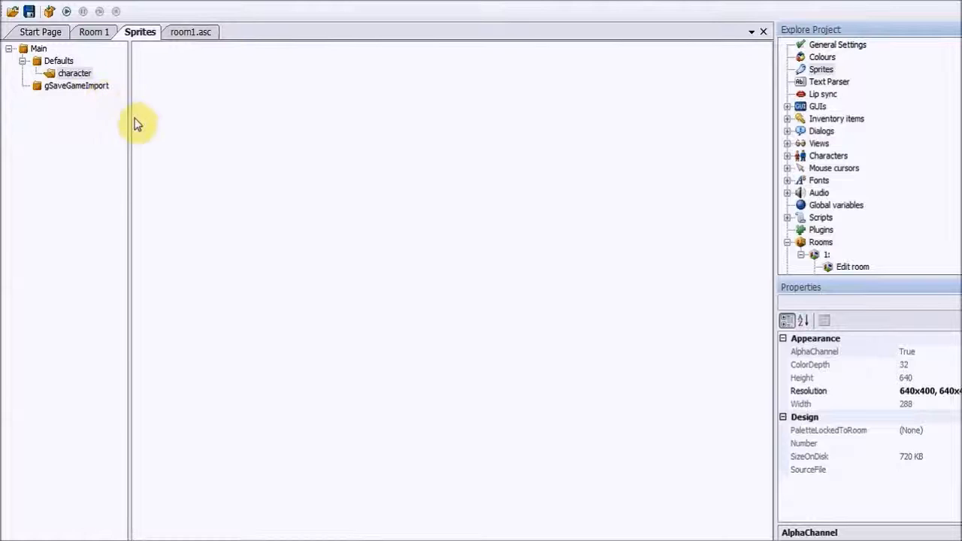
Quick-import frames walk_0001 to walk_0030 from the walk\0 folder into the emptied character sprite folder
right_click(204, 90)
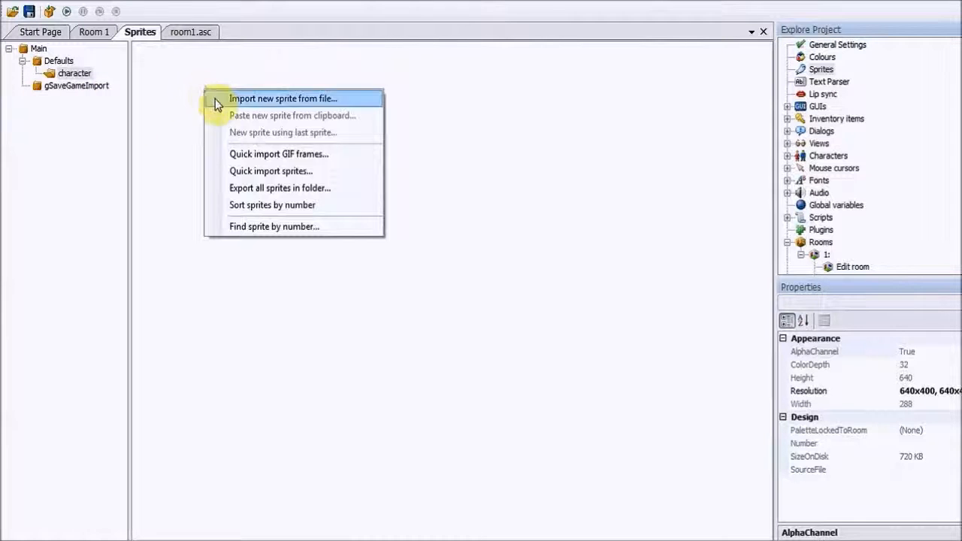
click(246, 171)
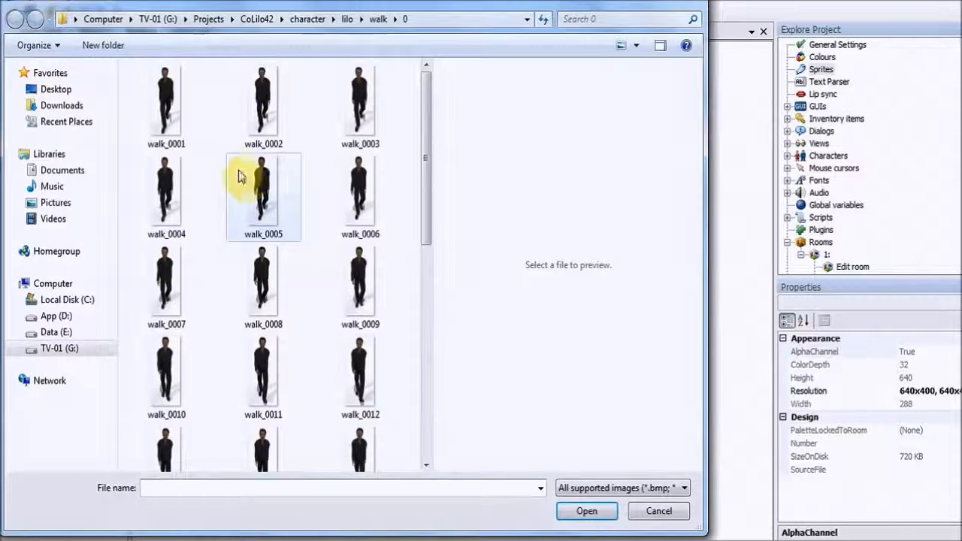
click(167, 120)
key(shift+Down)
key(shift+Down)
key(shift+Down)
key(shift+Down)
key(shift+Down)
key(shift+Down)
key(shift+Down)
key(shift+Down)
key(shift+Down)
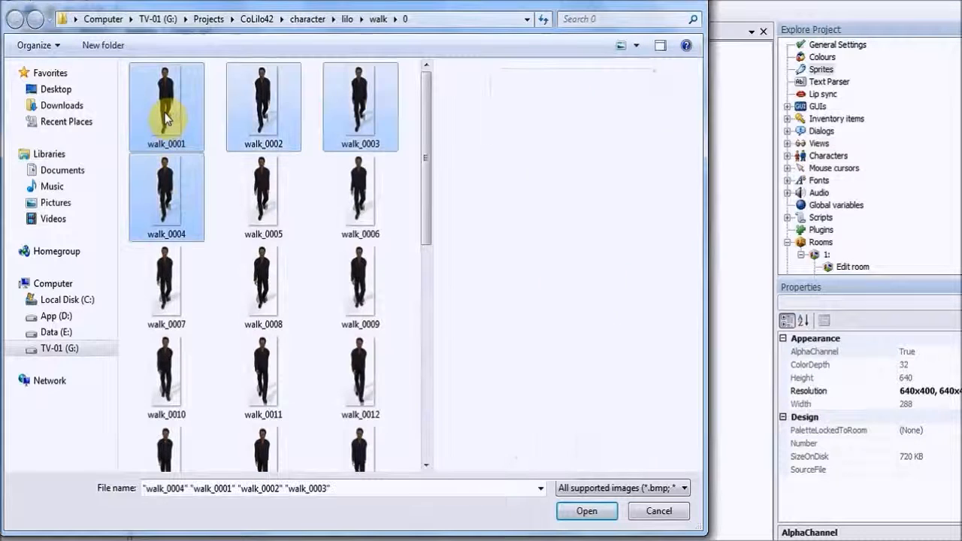
key(shift+Right)
key(shift+Right)
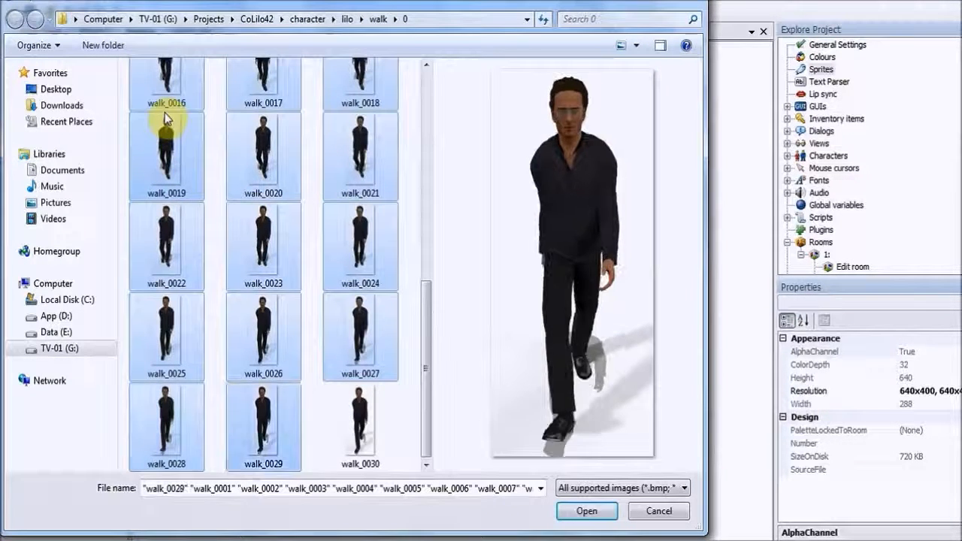
click(589, 518)
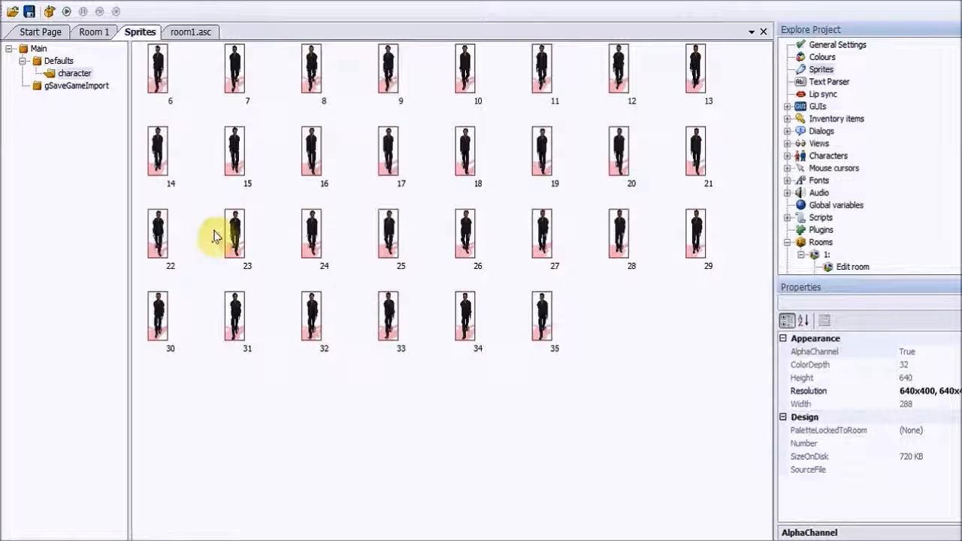
Quick-import frames walk_0001 to walk_0030 from the walk\45 folder into the character sprite folder
right_click(599, 326)
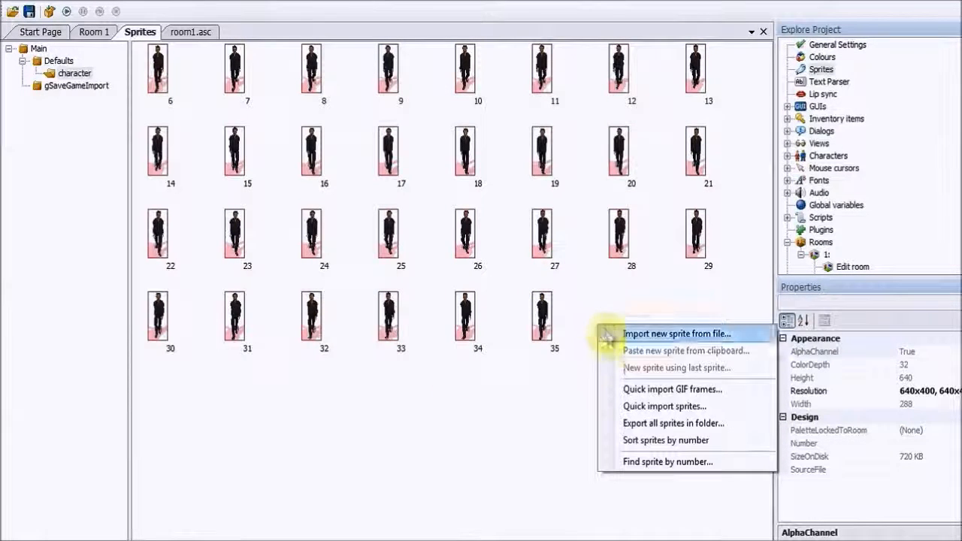
click(641, 406)
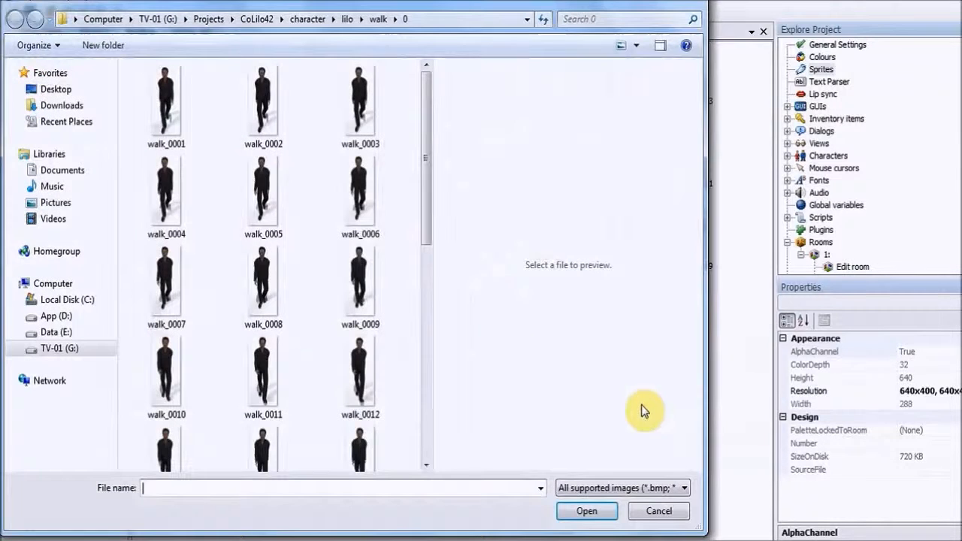
click(396, 19)
click(399, 52)
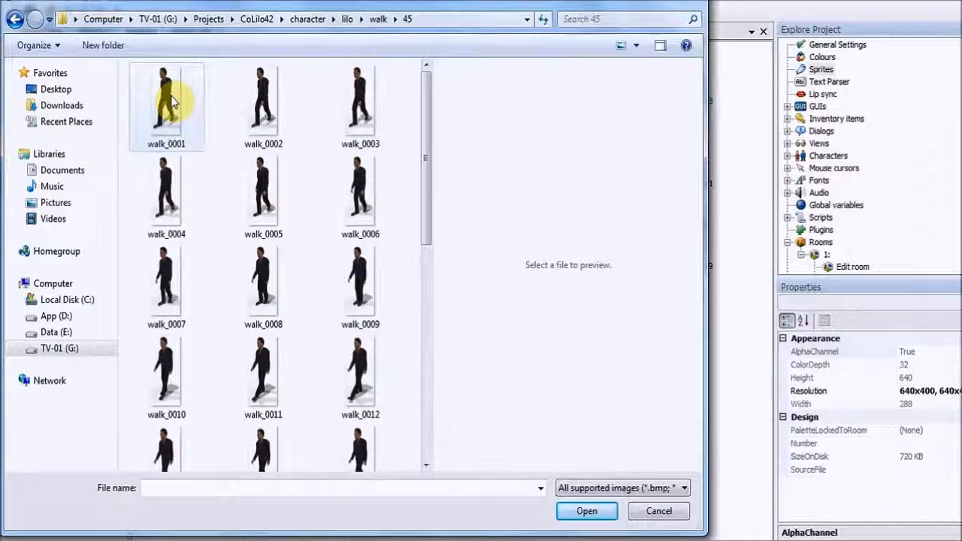
key(ctrl+a)
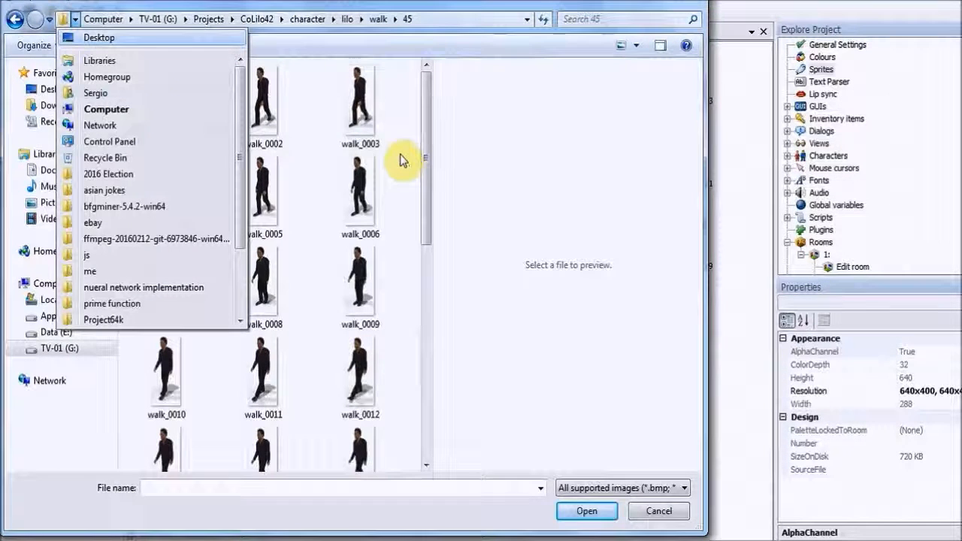
click(421, 145)
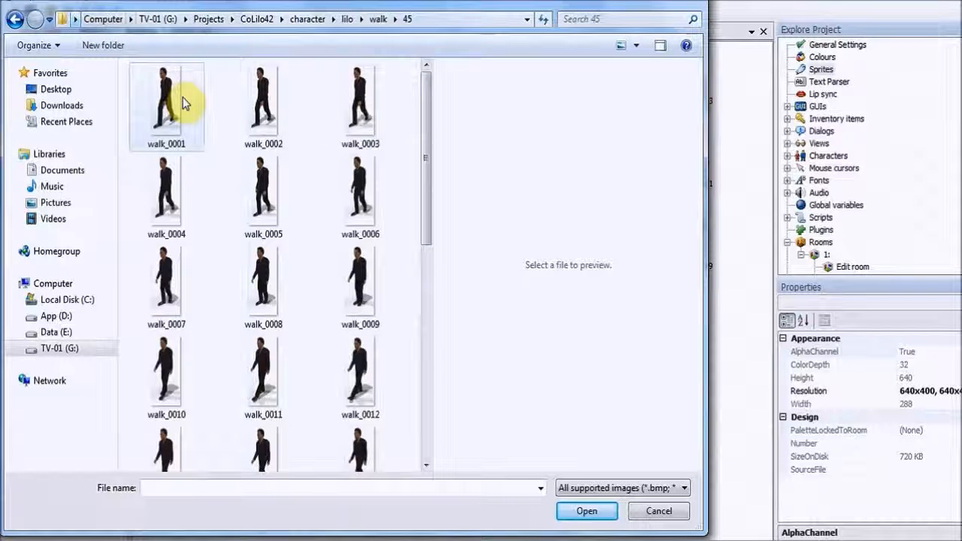
key(Down)
click(319, 148)
click(141, 110)
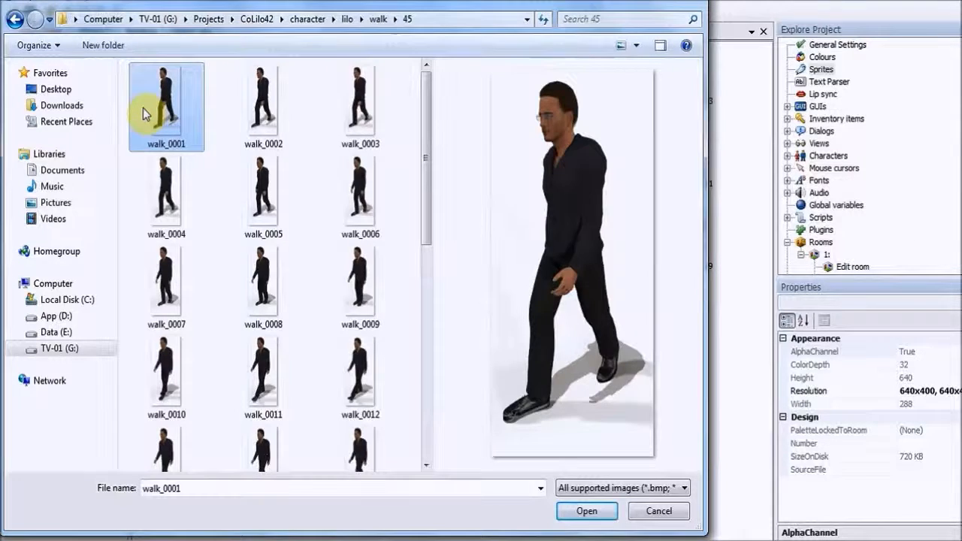
key(shift+Right)
key(shift+Right)
key(shift+Right)
key(shift+Right)
key(shift+Right)
key(shift+Right)
key(shift+Right)
key(shift+Right)
key(shift+Right)
key(shift+Right)
key(shift+Right)
key(shift+Right)
key(shift+Right)
key(shift+Right)
key(shift+Right)
key(shift+Right)
key(shift+Right)
key(shift+Right)
key(shift+Right)
key(shift+Right)
key(shift+Right)
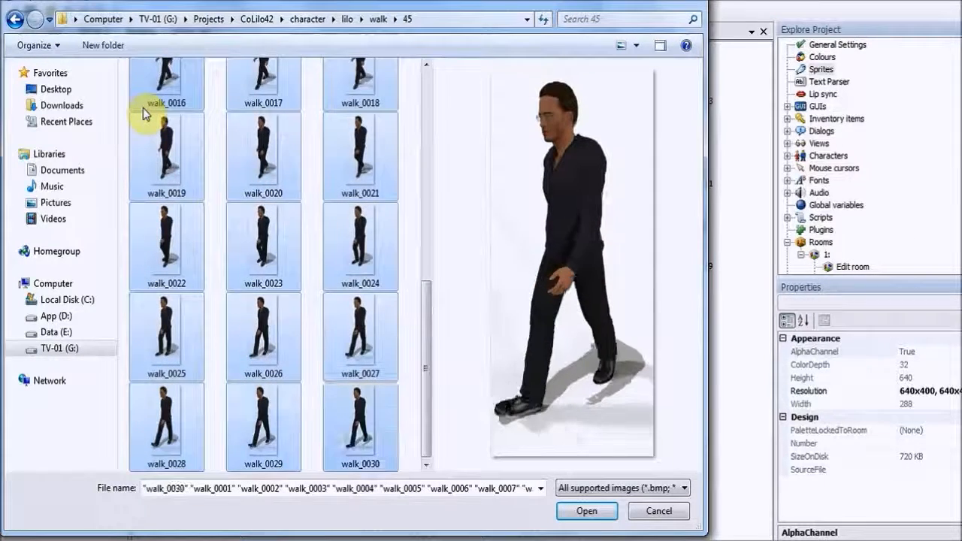
click(587, 511)
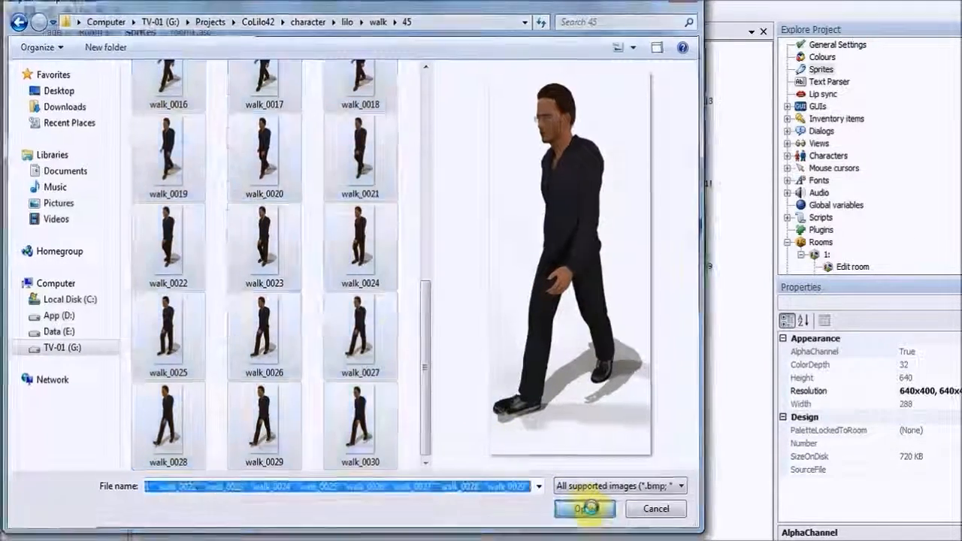
drag(758, 326, 762, 473)
right_click(482, 519)
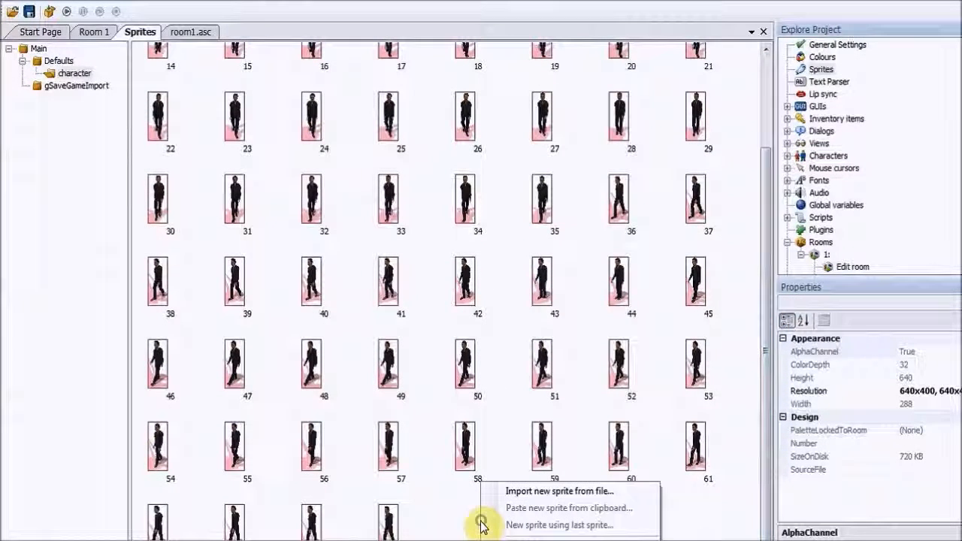
click(534, 525)
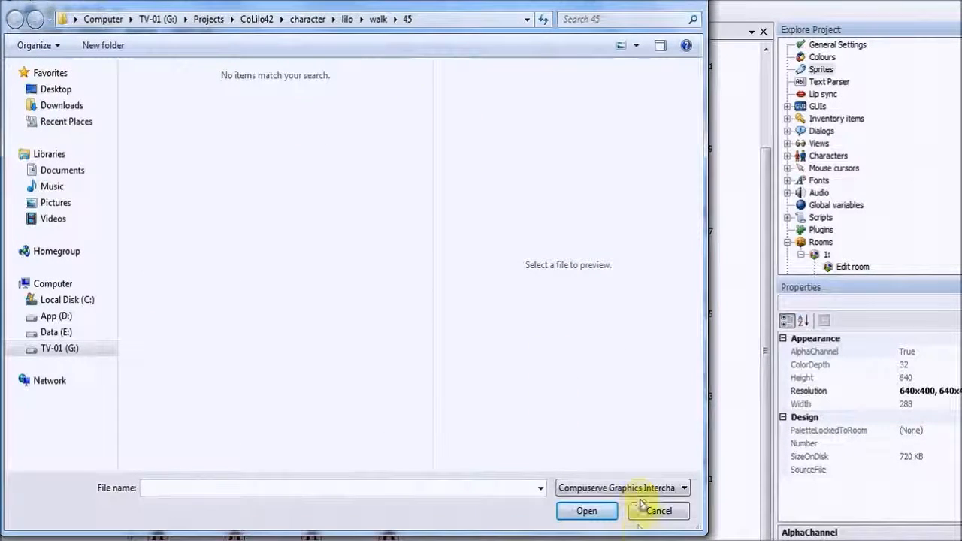
click(659, 512)
Quick-import frames walk_0001 to walk_0030 from the walk\90 folder into the character sprite folder
right_click(537, 511)
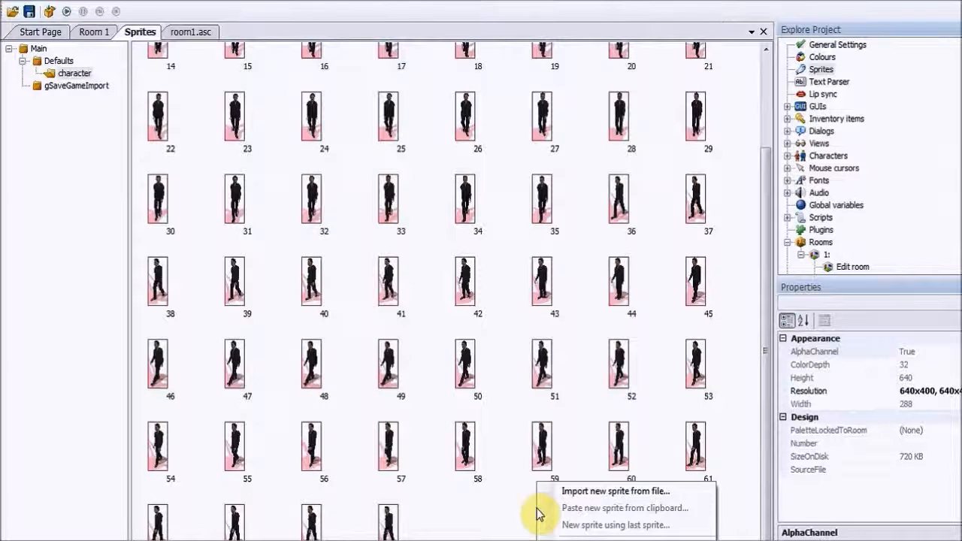
click(615, 491)
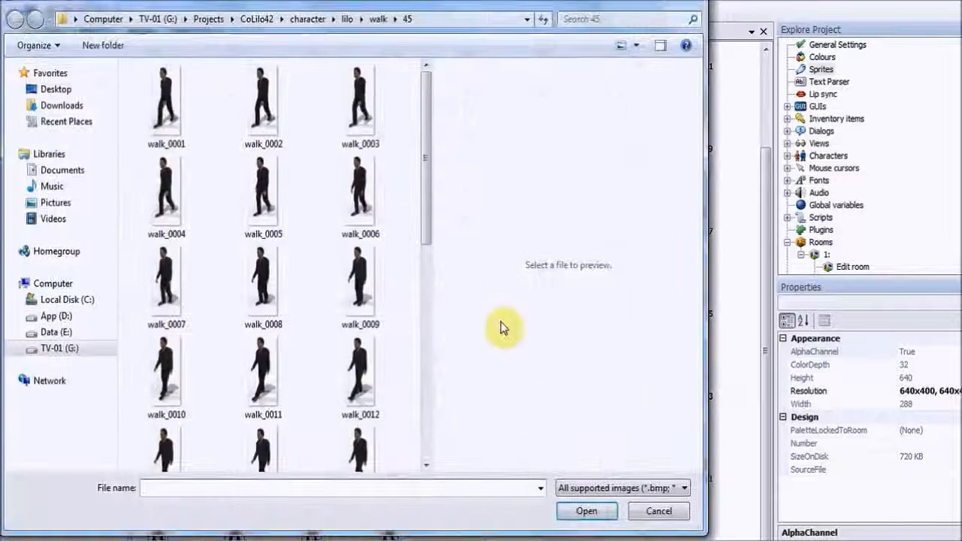
click(391, 21)
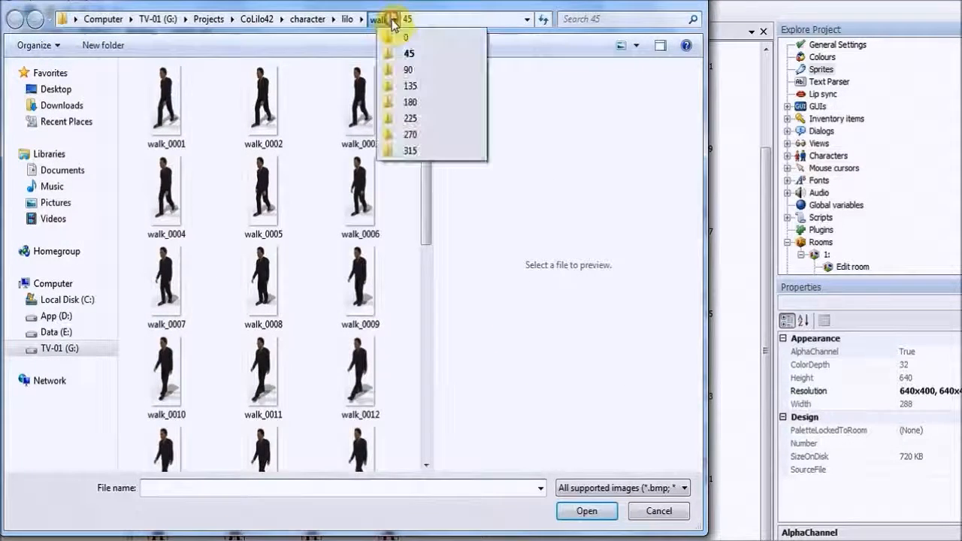
click(399, 70)
click(168, 110)
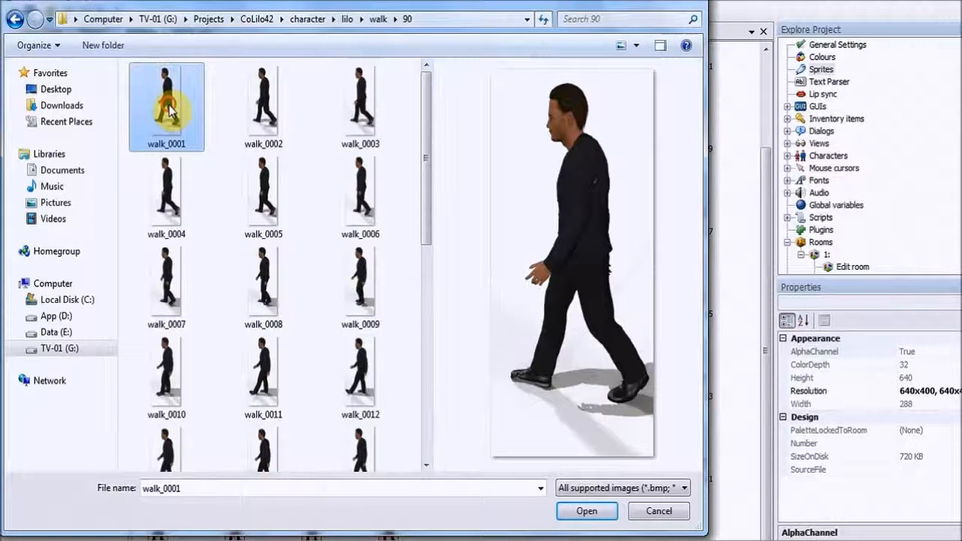
key(shift+Down)
key(shift+Down)
key(shift+Down)
key(shift+Down)
key(shift+Down)
key(shift+Down)
key(shift+Down)
key(shift+Down)
key(shift+Down)
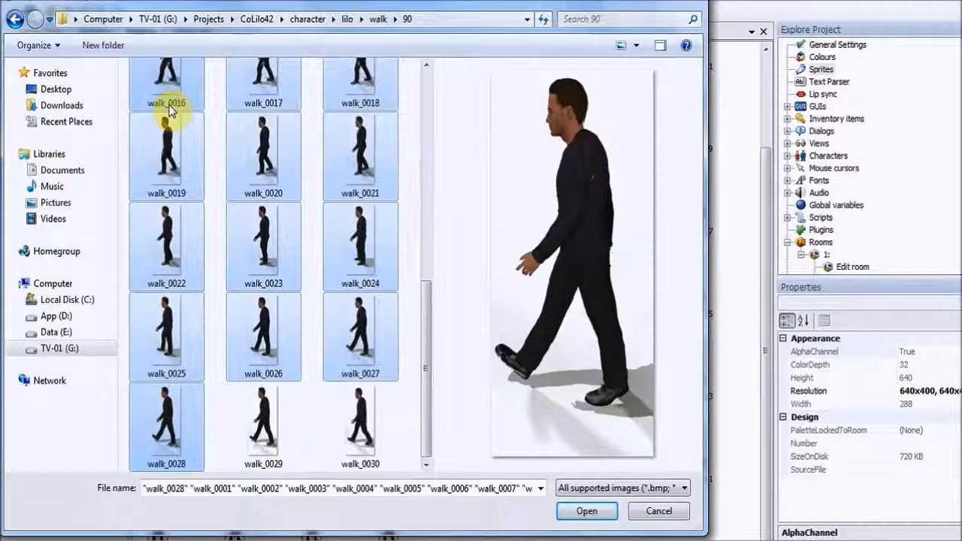
key(shift+Right)
key(shift+Right)
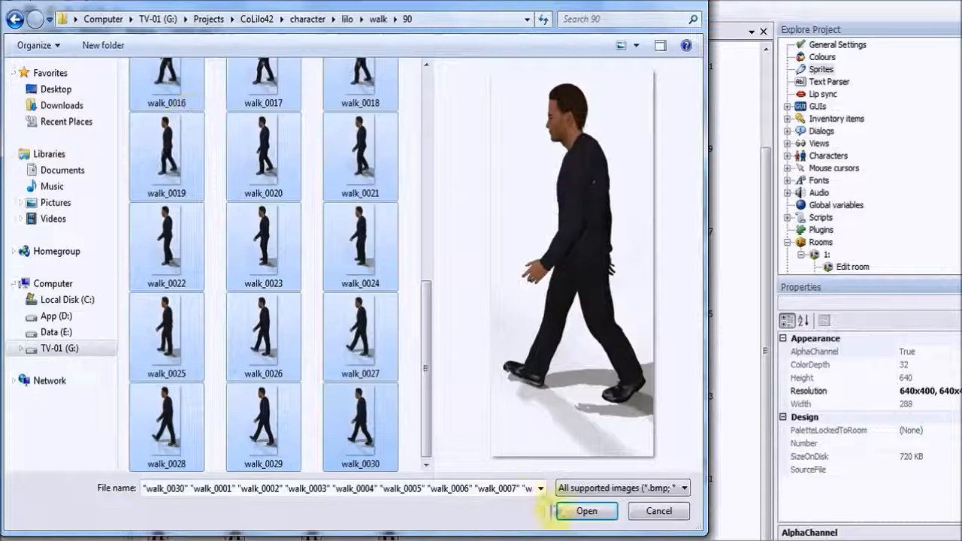
click(587, 513)
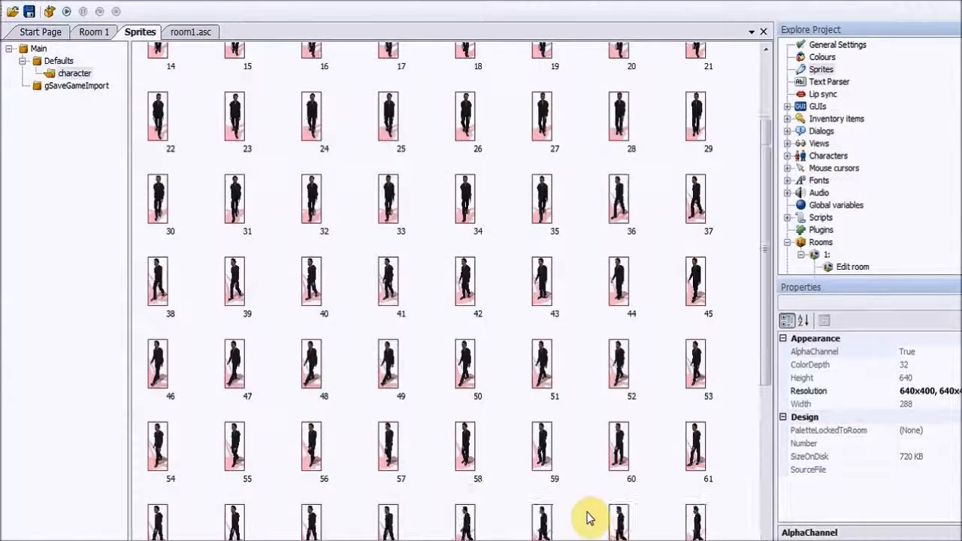
Quick-import frames walk_0001 to walk_0030 from the walk\135 folder into the character sprite folder
drag(768, 354, 761, 470)
right_click(320, 525)
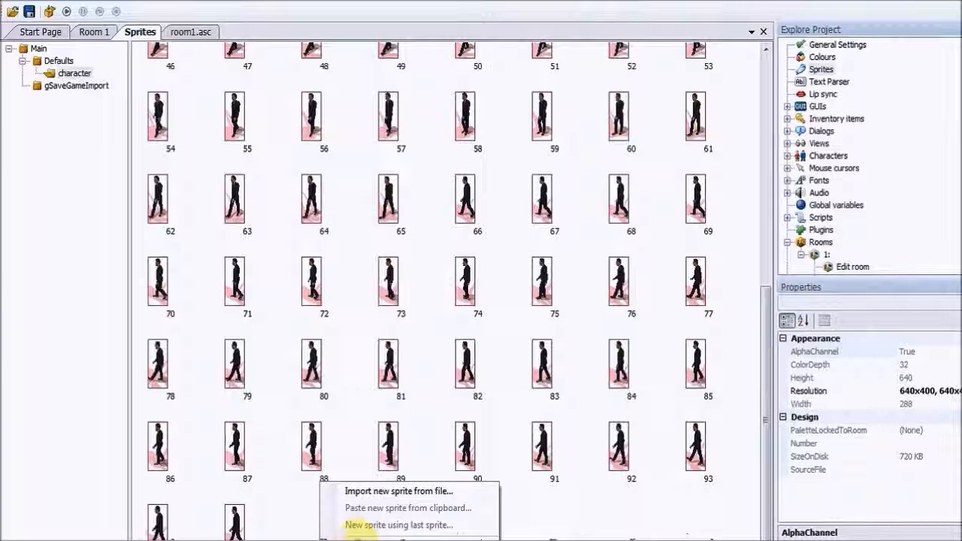
click(399, 491)
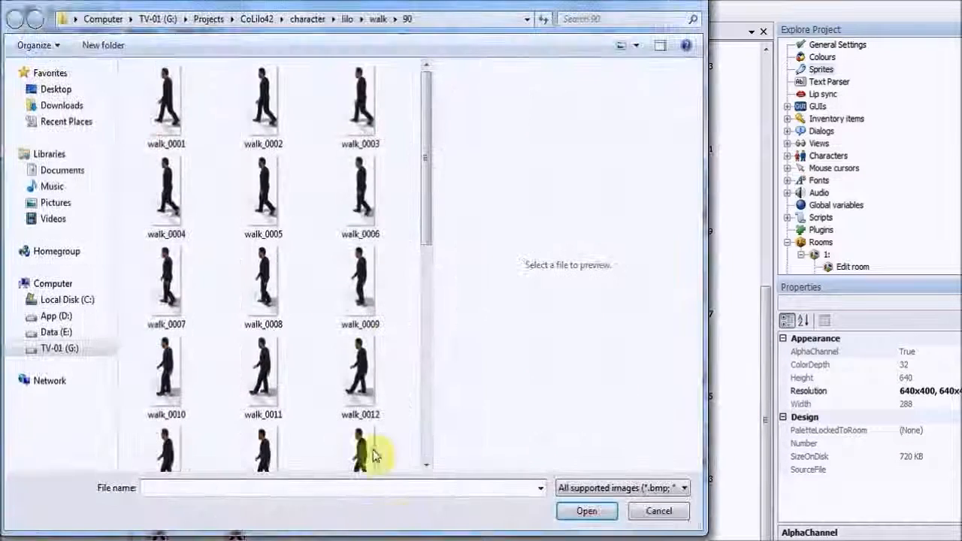
click(394, 19)
click(406, 90)
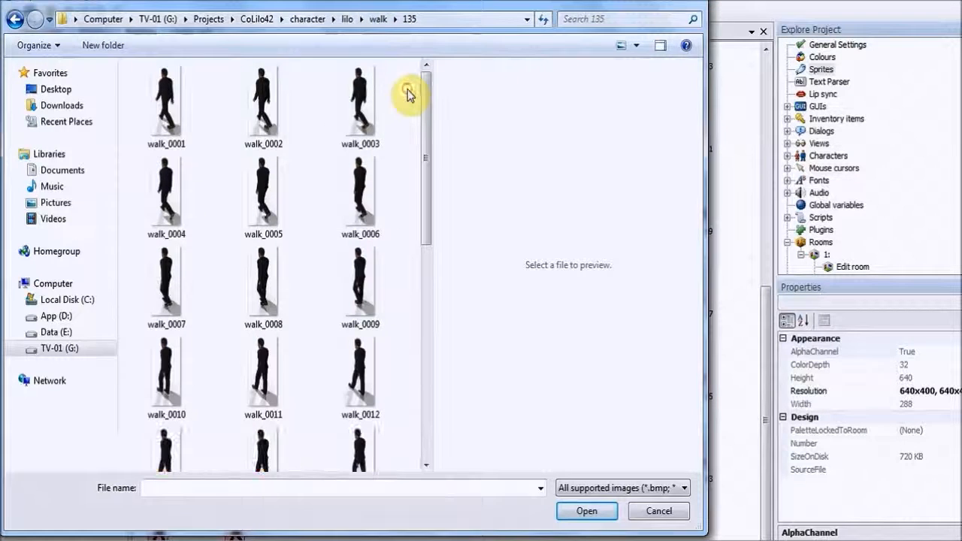
click(168, 113)
key(shift+Down)
key(shift+Down)
key(shift+Down)
key(shift+Down)
key(shift+Down)
key(shift+Down)
key(shift+Down)
key(shift+Down)
key(shift+Down)
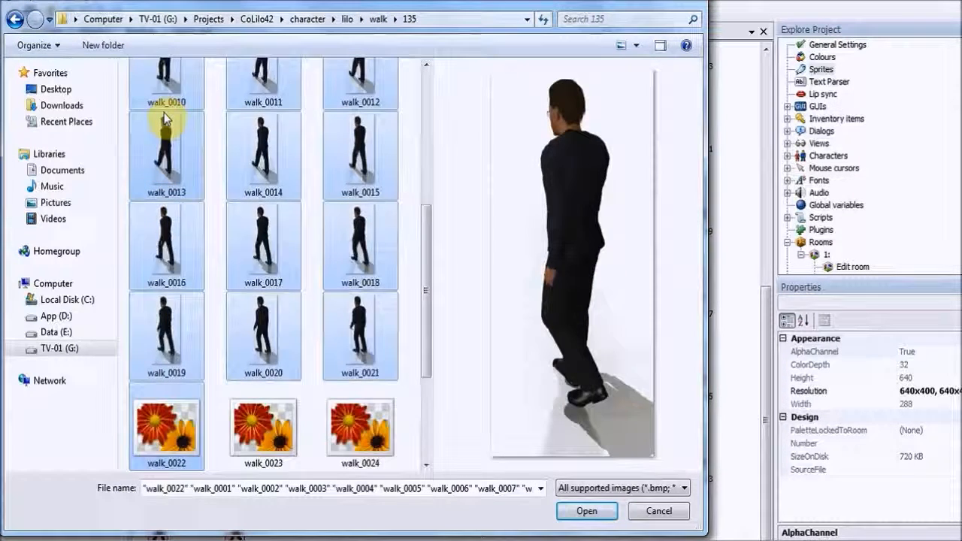
key(shift+Right)
key(shift+Right)
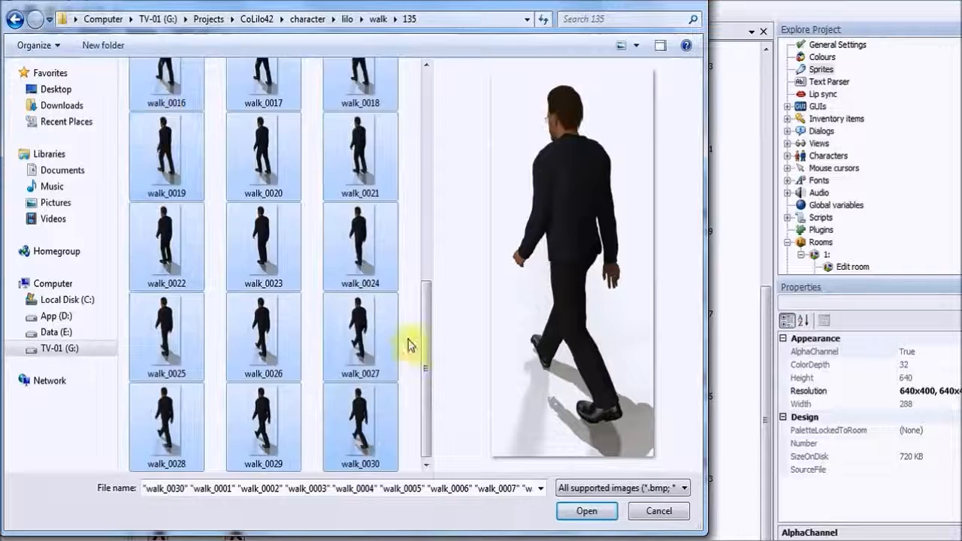
click(588, 511)
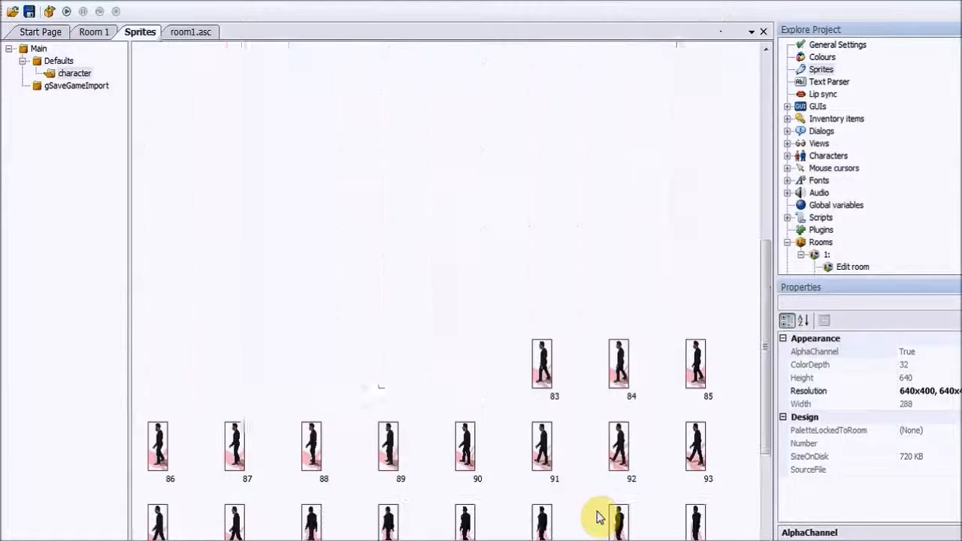
Quick-import frames walk_0001 to walk_0030 from the walk\180 folder into the character sprite folder
drag(763, 383, 767, 510)
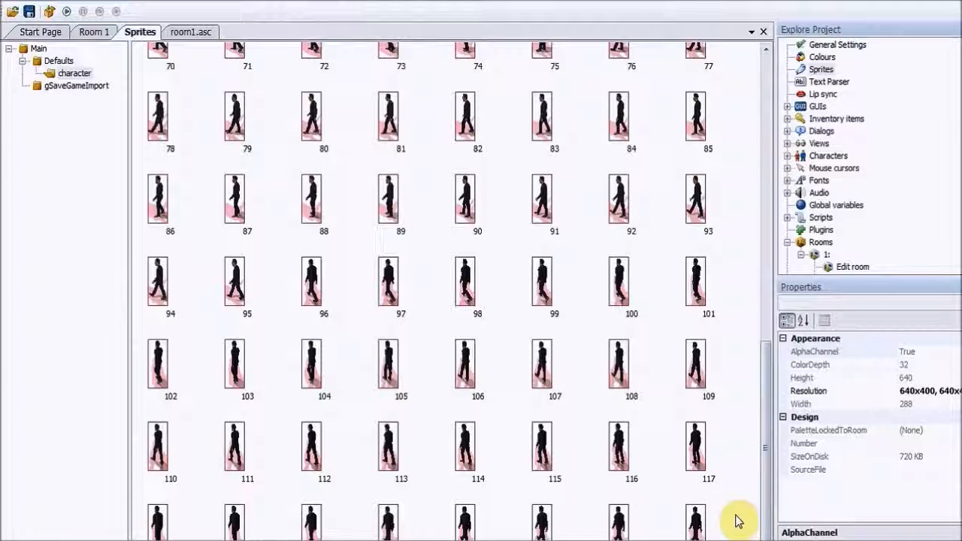
right_click(737, 521)
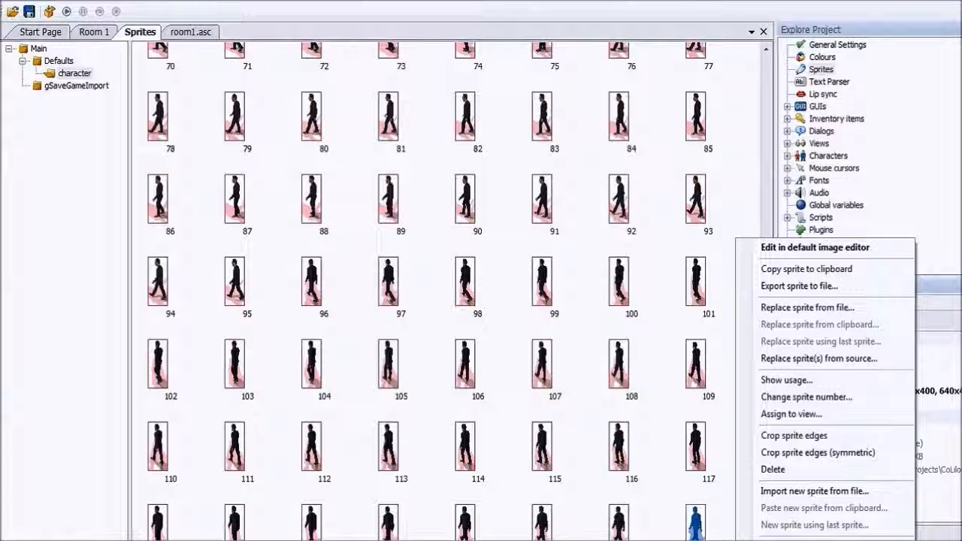
click(815, 491)
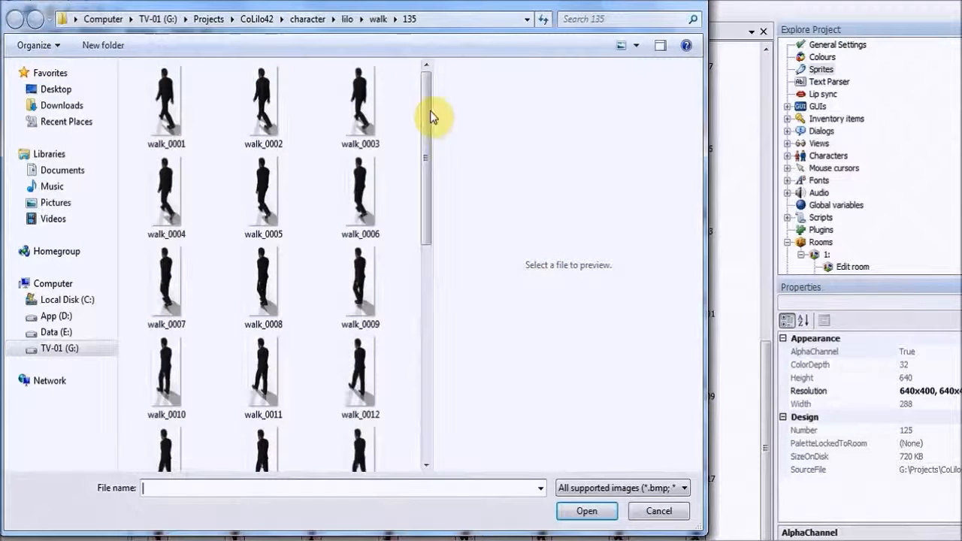
click(392, 19)
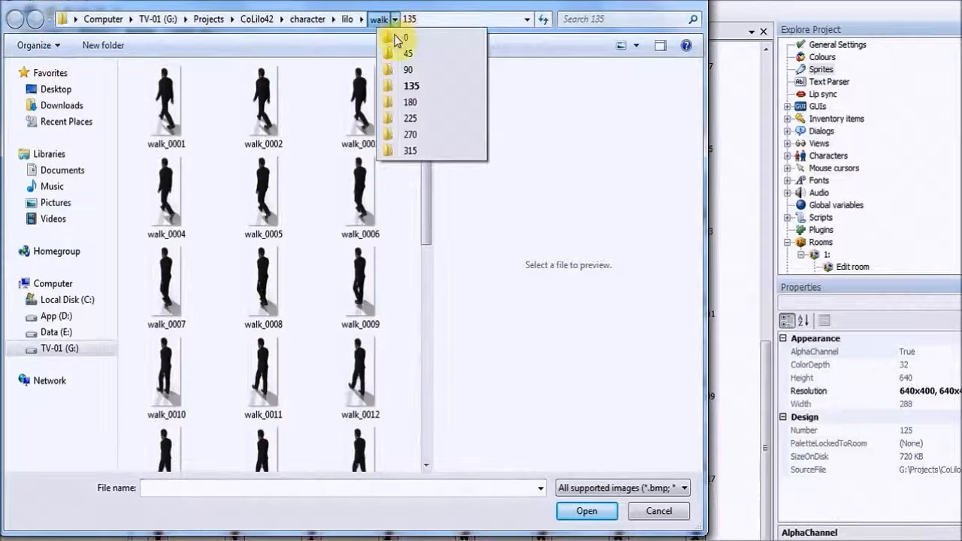
click(404, 105)
click(170, 109)
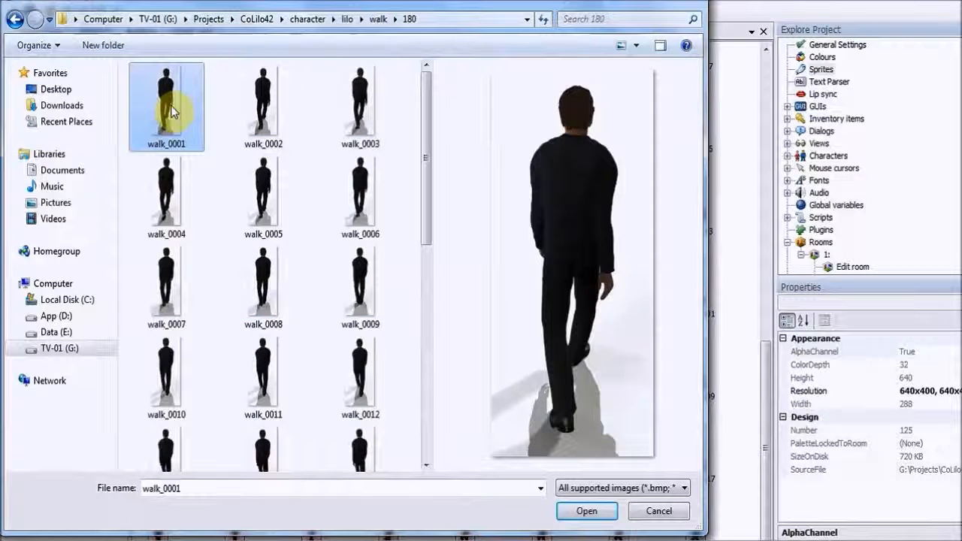
key(shift+Down)
key(shift+Down)
key(shift+Down)
key(shift+Down)
key(shift+Down)
key(shift+Down)
key(shift+Down)
key(shift+Down)
key(shift+Down)
key(shift+Right)
key(shift+Right)
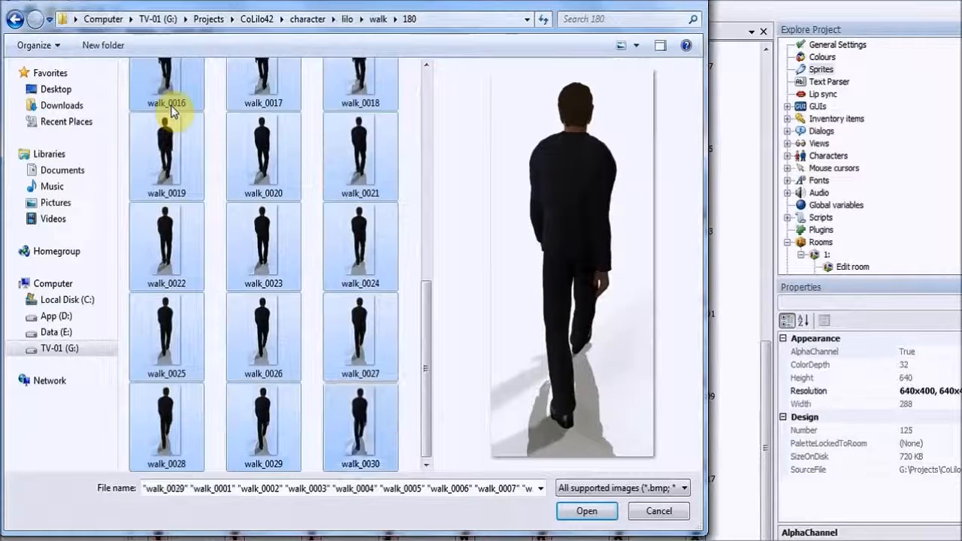
click(586, 512)
Quick-import frames walk_0001 to walk_0030 from the walk\225 folder into the character sprite folder
drag(767, 384, 769, 495)
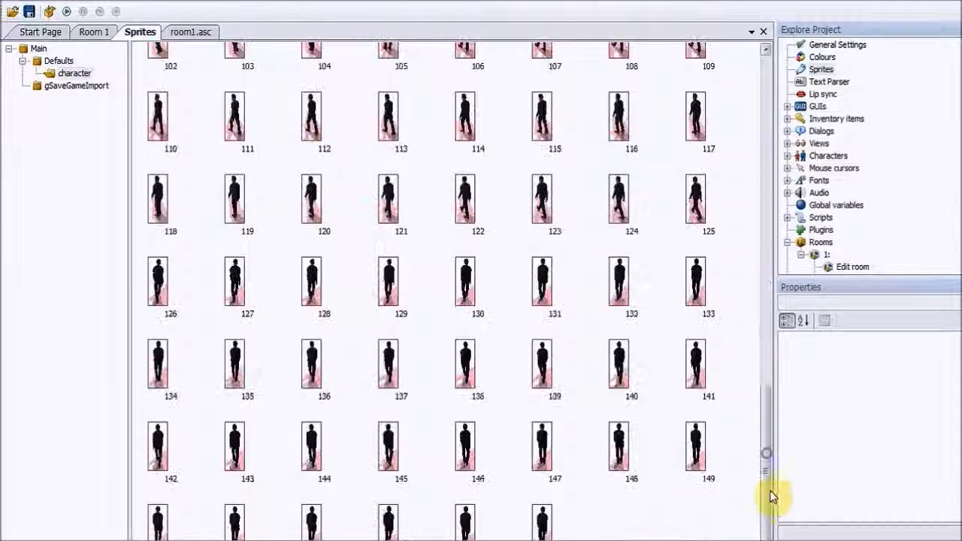
right_click(609, 517)
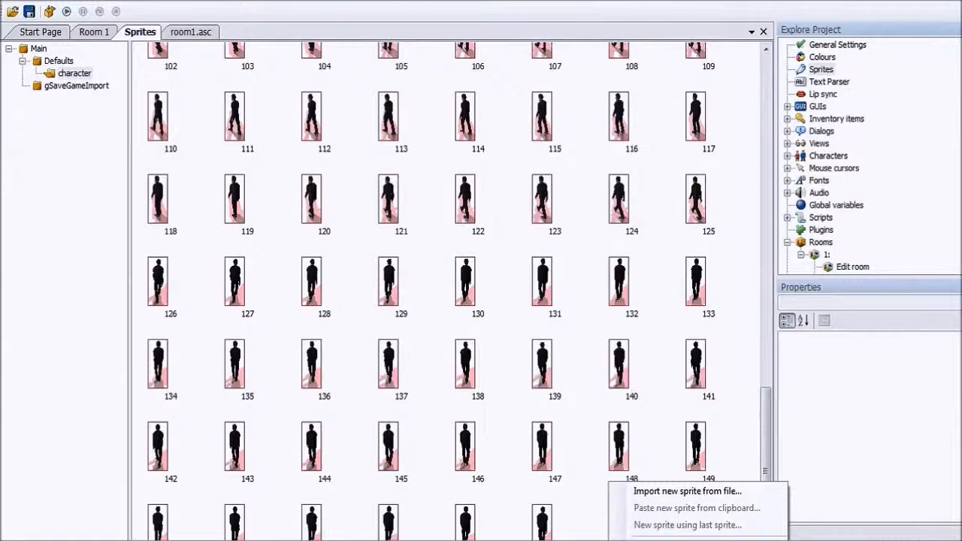
click(688, 491)
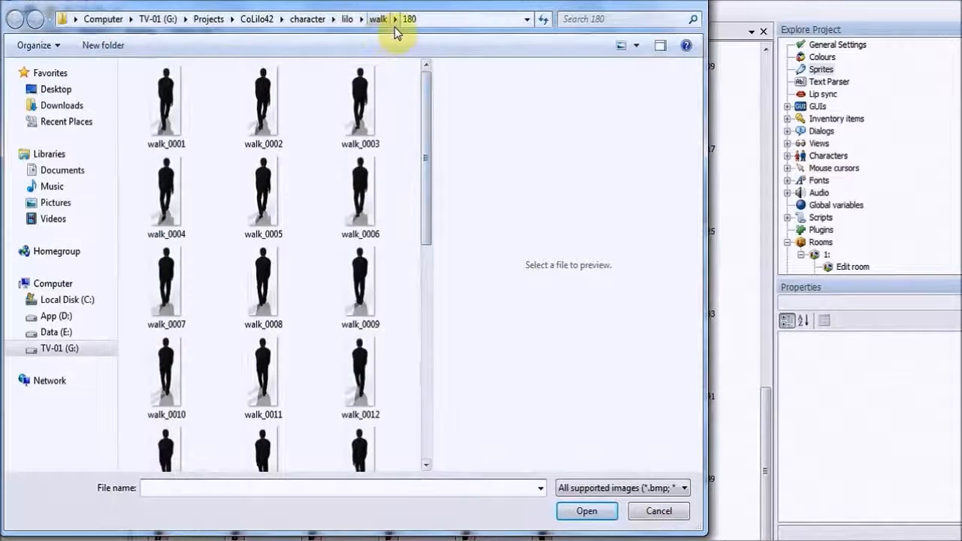
click(395, 21)
click(406, 121)
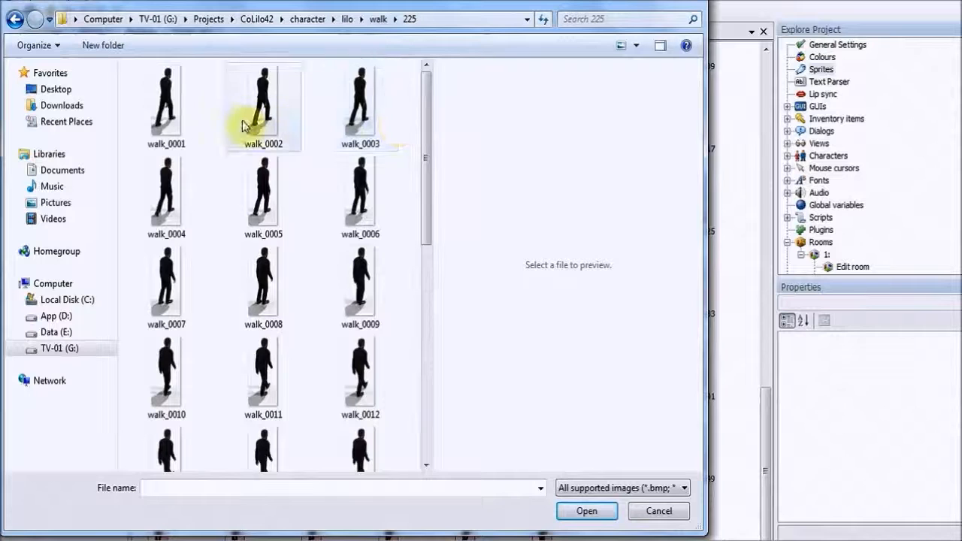
click(168, 105)
key(shift+Down)
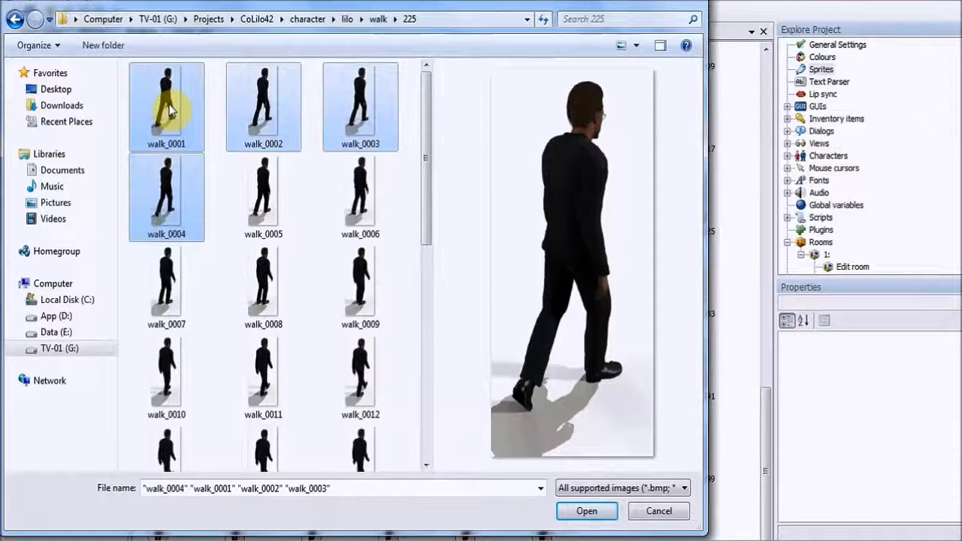
key(shift+End)
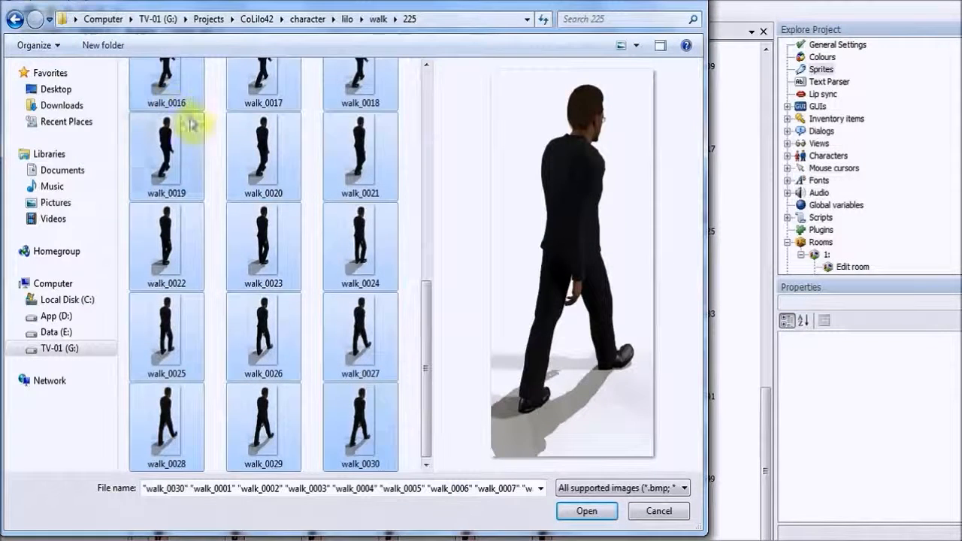
click(585, 513)
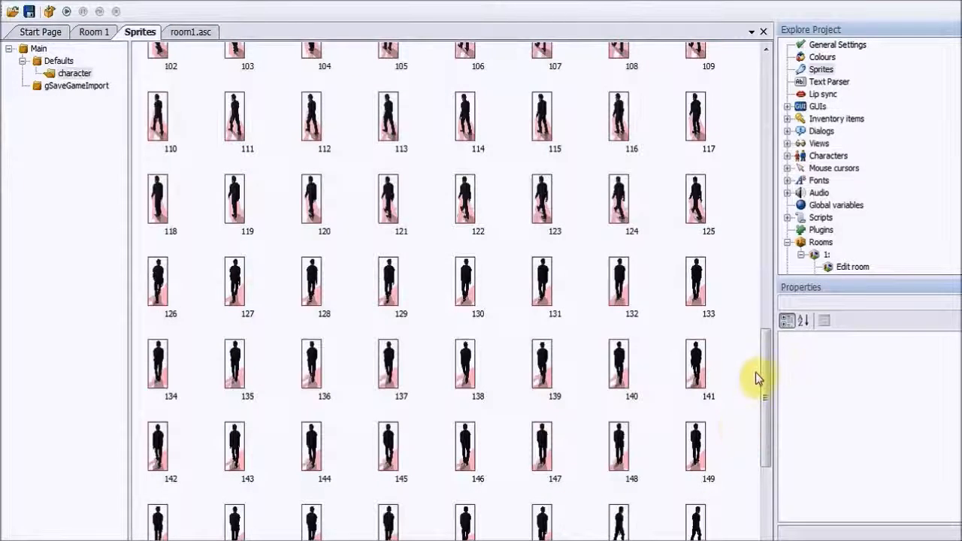
Quick-import frames walk_0001 to walk_0030 from the walk\270 folder into the character sprite folder
drag(764, 359, 766, 409)
right_click(501, 522)
click(571, 491)
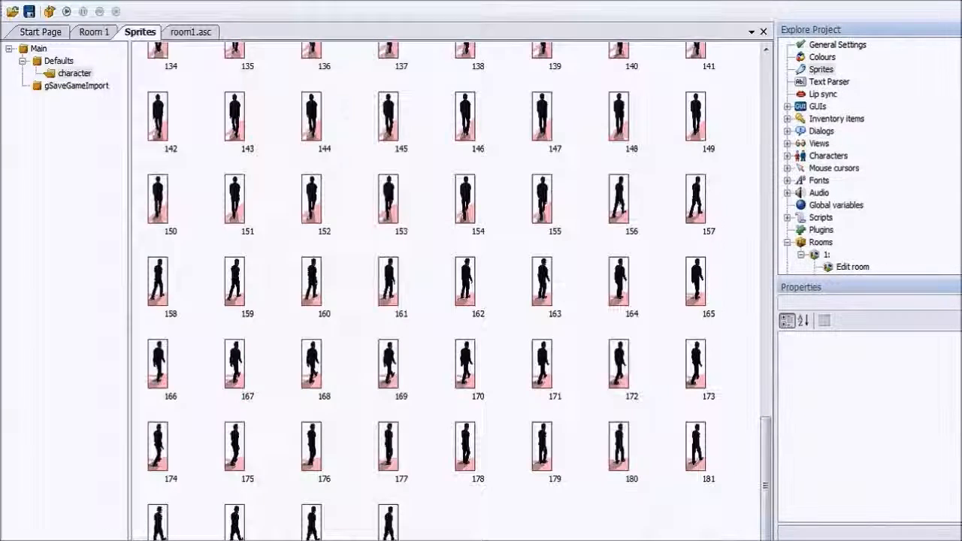
click(395, 20)
click(393, 19)
click(394, 20)
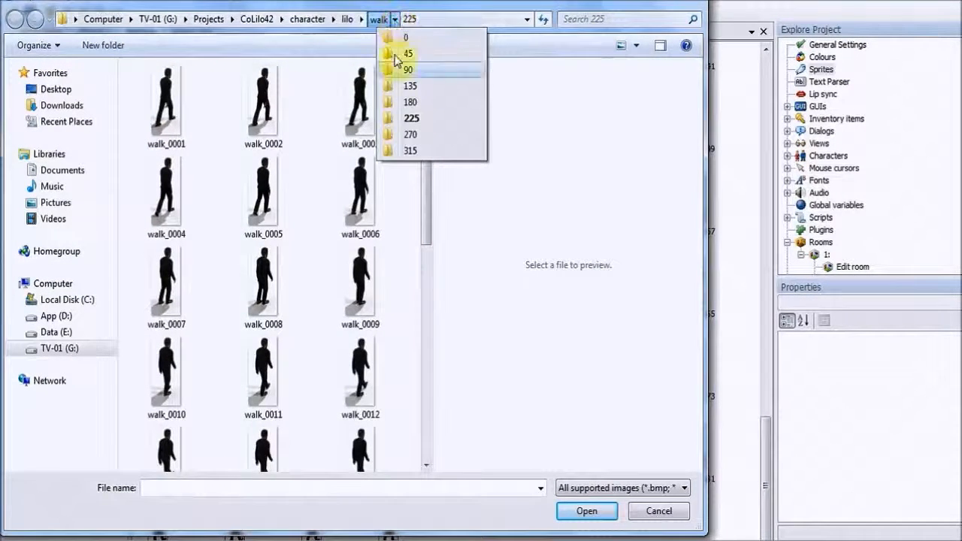
click(399, 135)
click(166, 98)
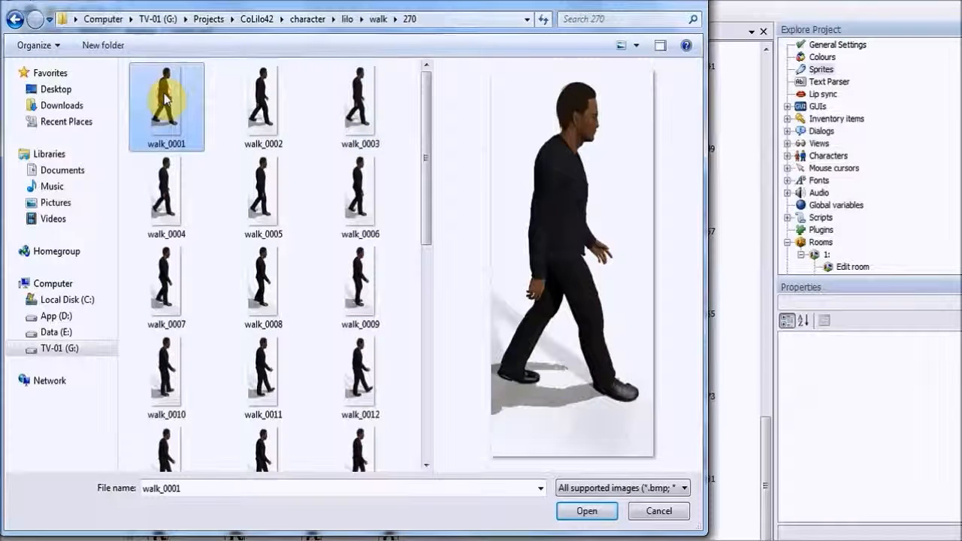
key(shift+Down)
key(shift+Down)
key(shift+Down)
key(shift+Down)
key(shift+Down)
key(shift+Down)
key(shift+Down)
key(shift+Down)
key(shift+Down)
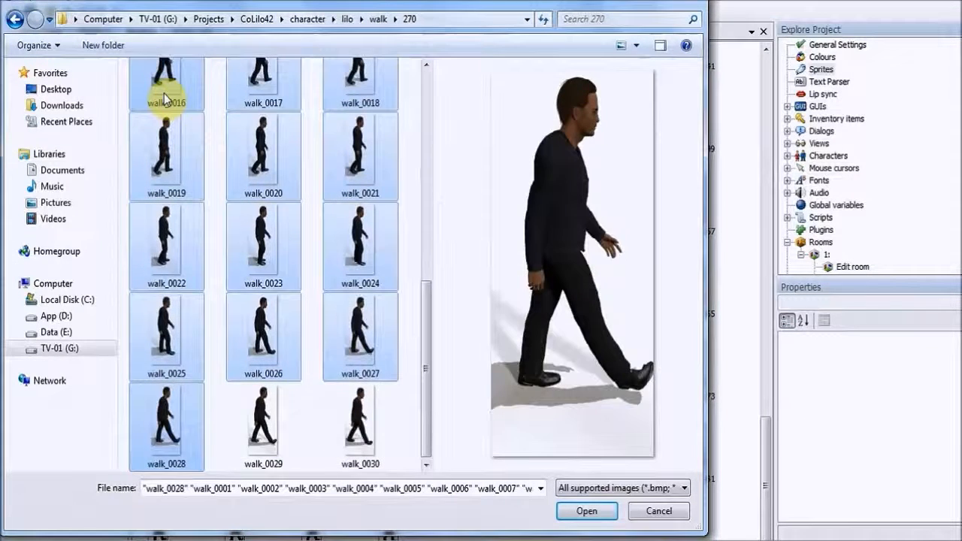
key(shift+End)
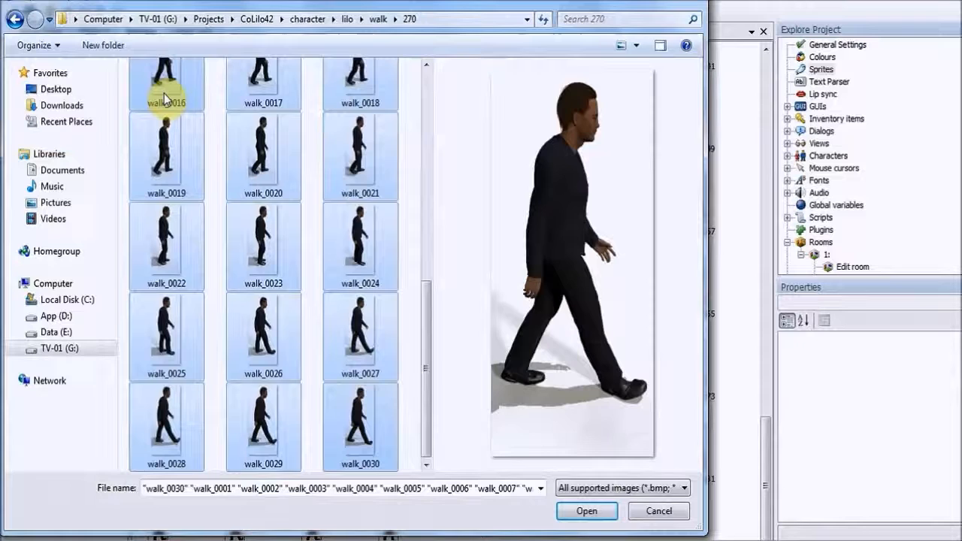
click(586, 511)
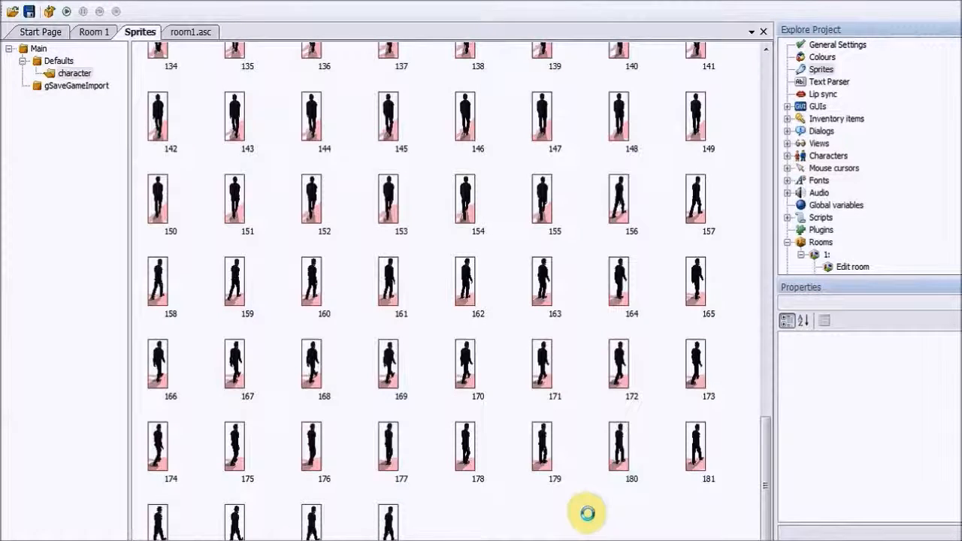
Quick-import frames walk_0001 to walk_0030 from the walk\315 folder into the character sprite folder
drag(761, 399, 762, 499)
right_click(454, 526)
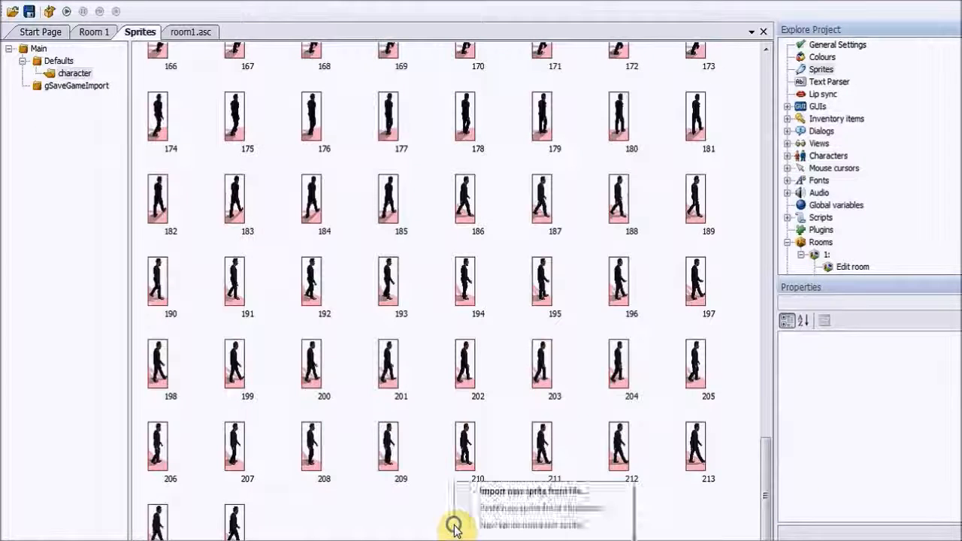
click(511, 492)
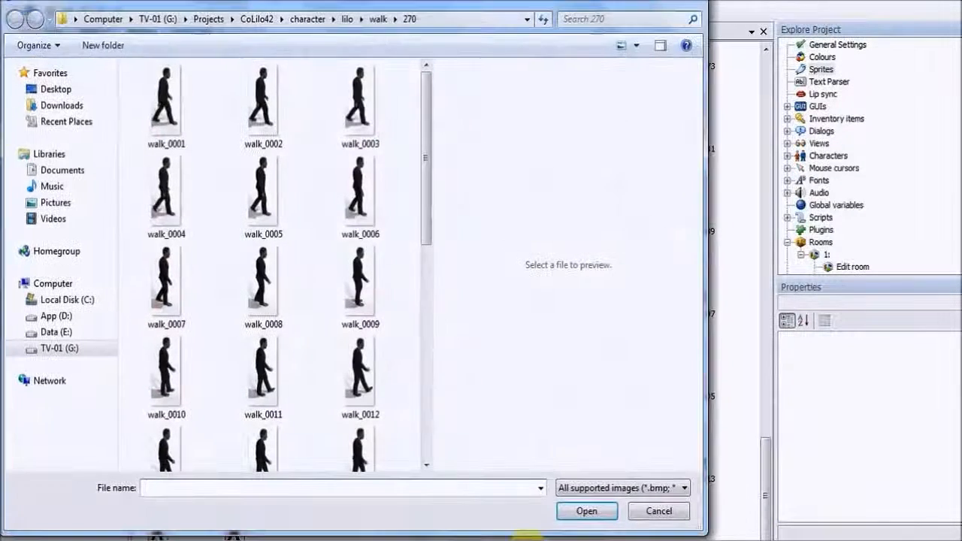
click(395, 19)
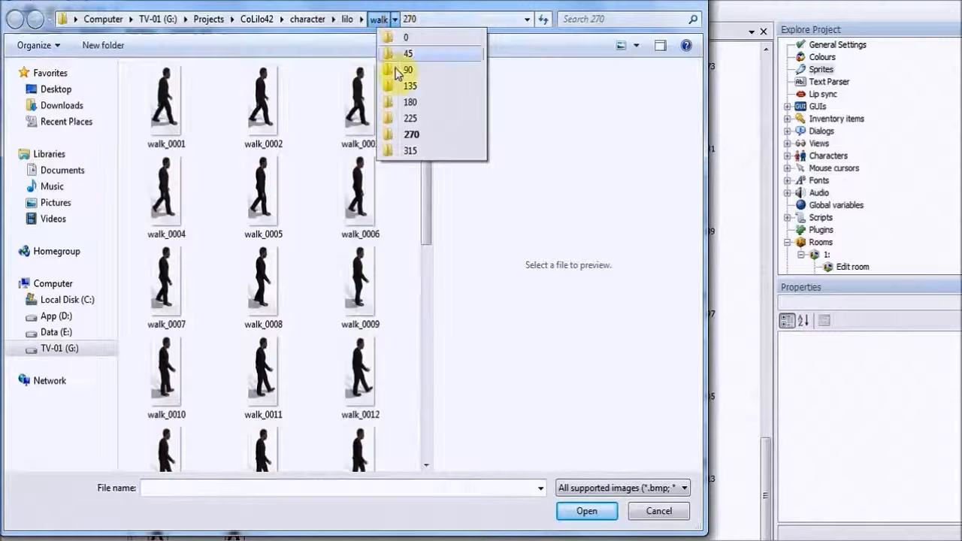
click(394, 151)
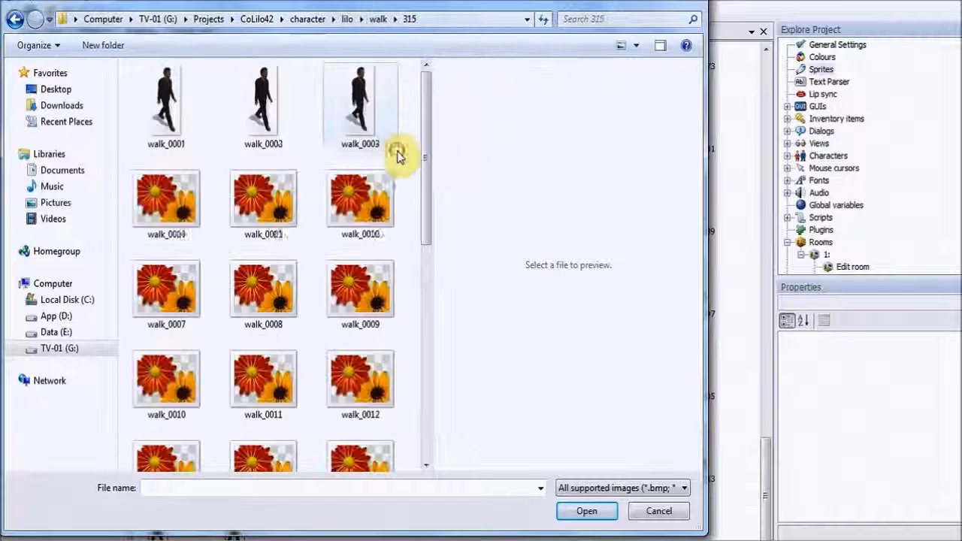
click(172, 106)
key(shift+Down)
key(shift+End)
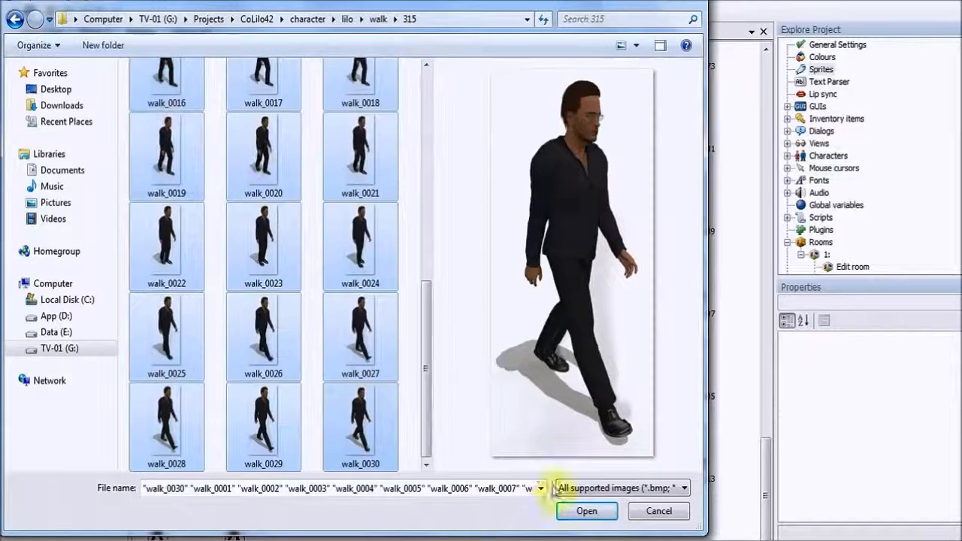
click(587, 511)
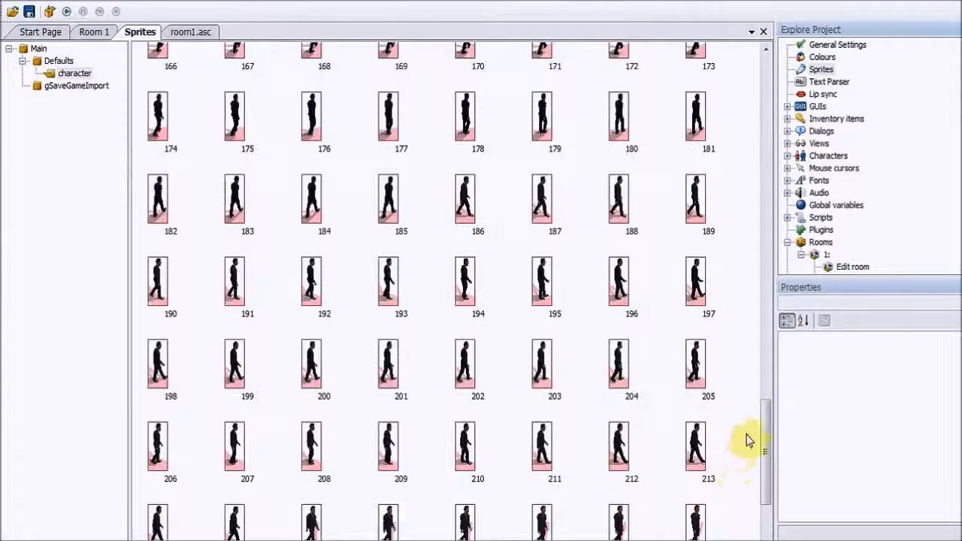
drag(767, 410, 761, 483)
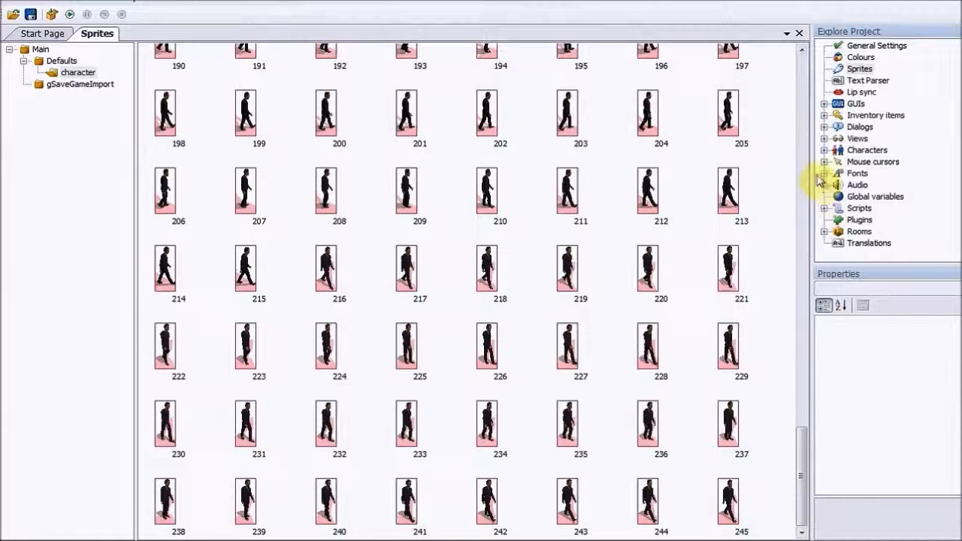
Open VIEW1 for editing and delete all the default frames from Loop 0 (down)
click(824, 140)
double_click(878, 150)
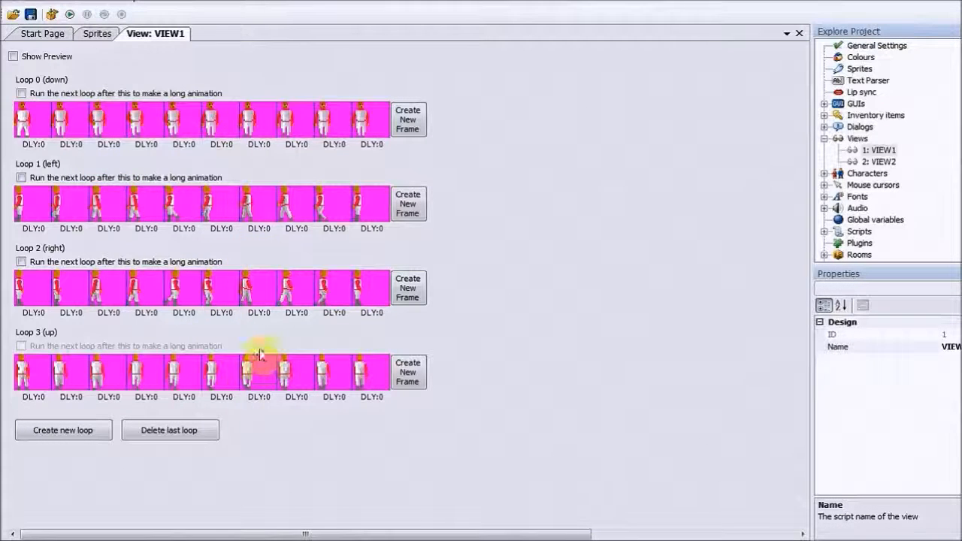
click(26, 122)
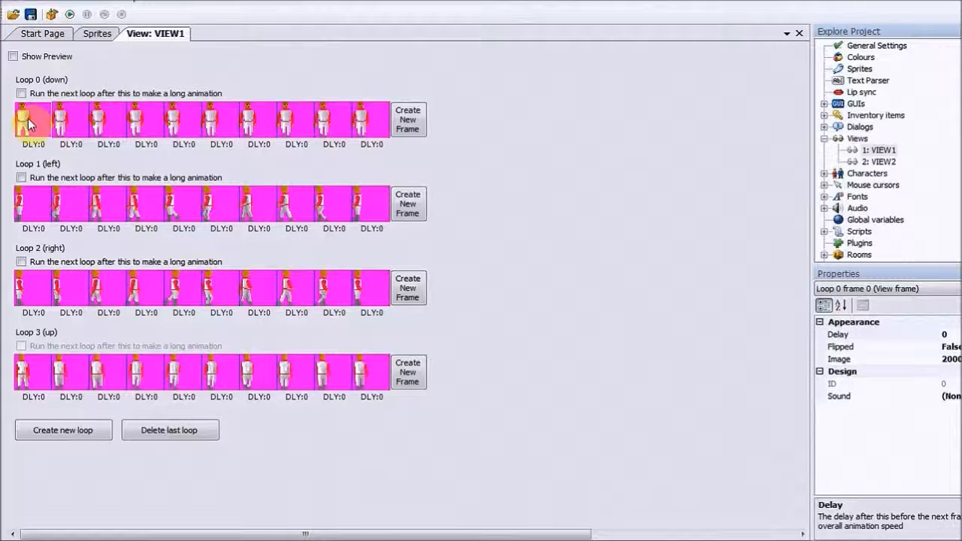
key(Delete)
key(Delete)
key(Delete)
key(Delete)
key(Delete)
key(Delete)
key(Delete)
key(Delete)
key(Delete)
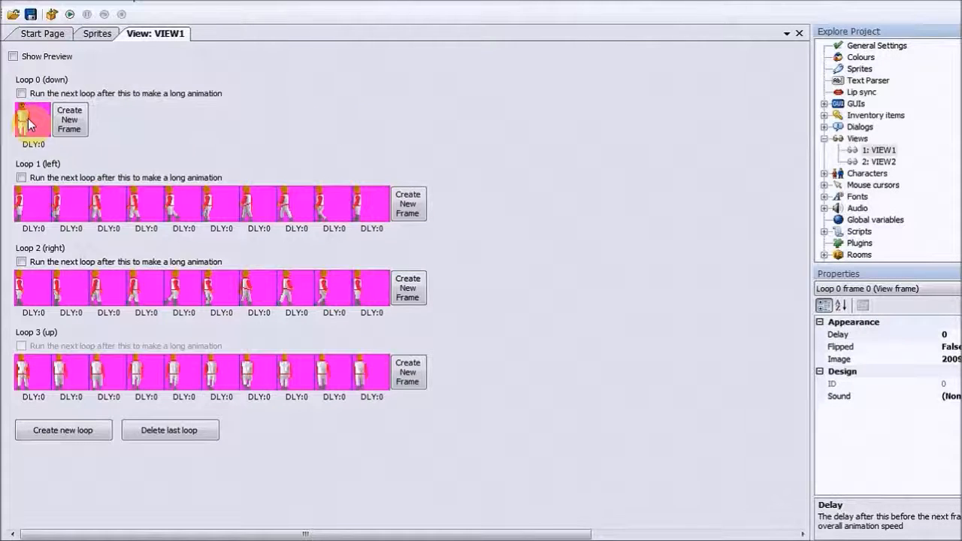
key(Delete)
Create a first frame in Loop 0 (down) and assign it sprite 6 from the Defaults > character folder
click(30, 124)
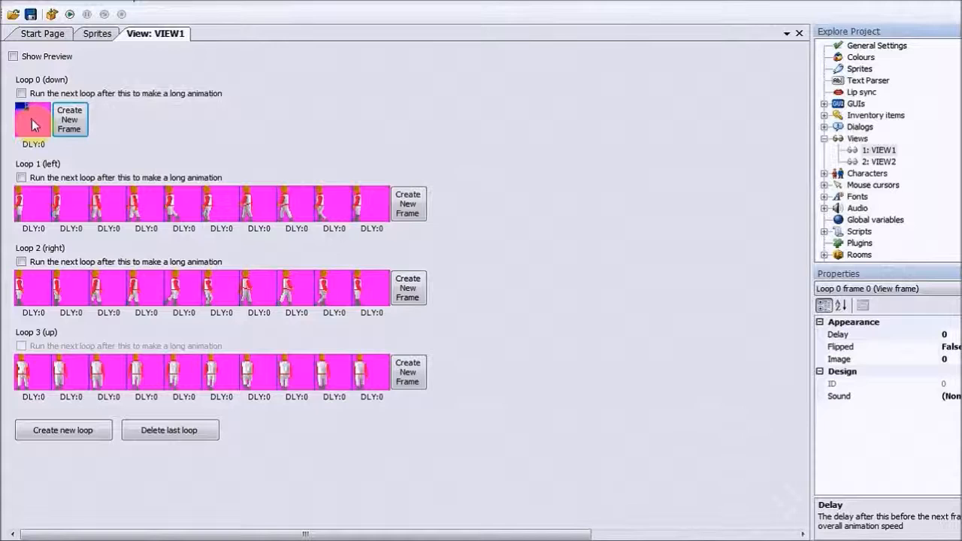
double_click(31, 122)
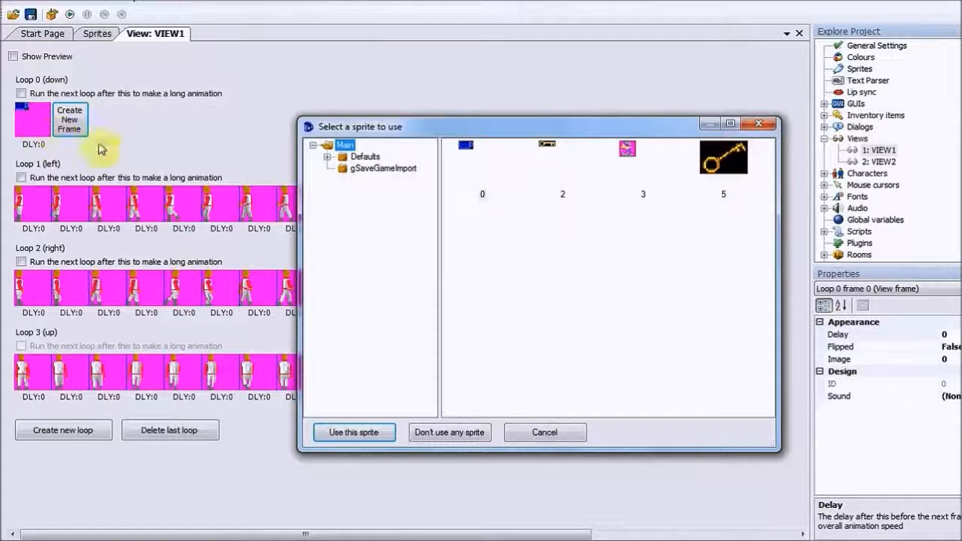
click(328, 157)
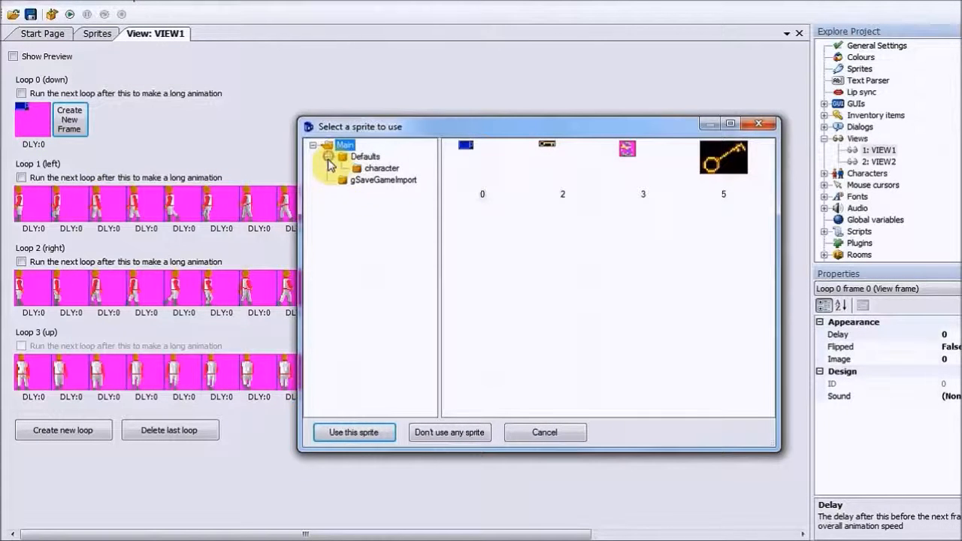
click(360, 168)
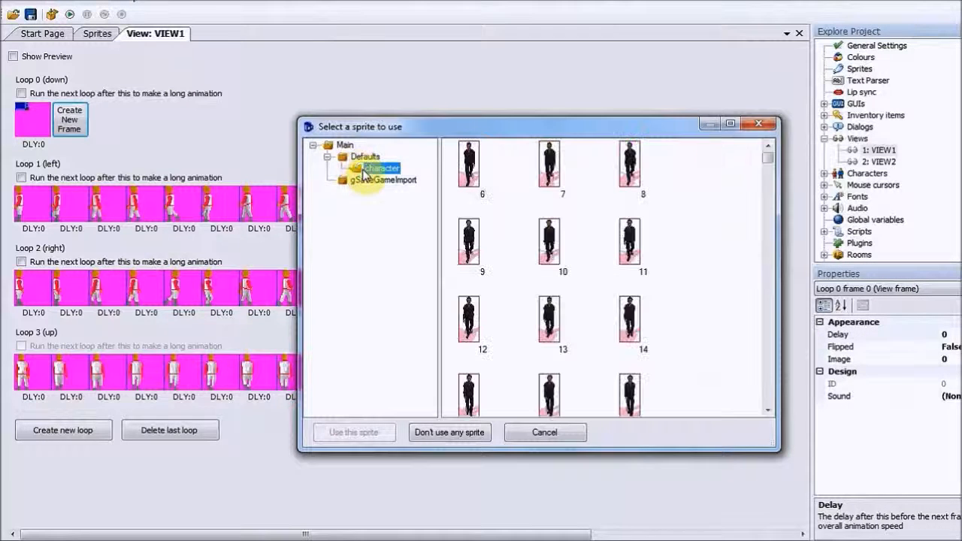
click(468, 173)
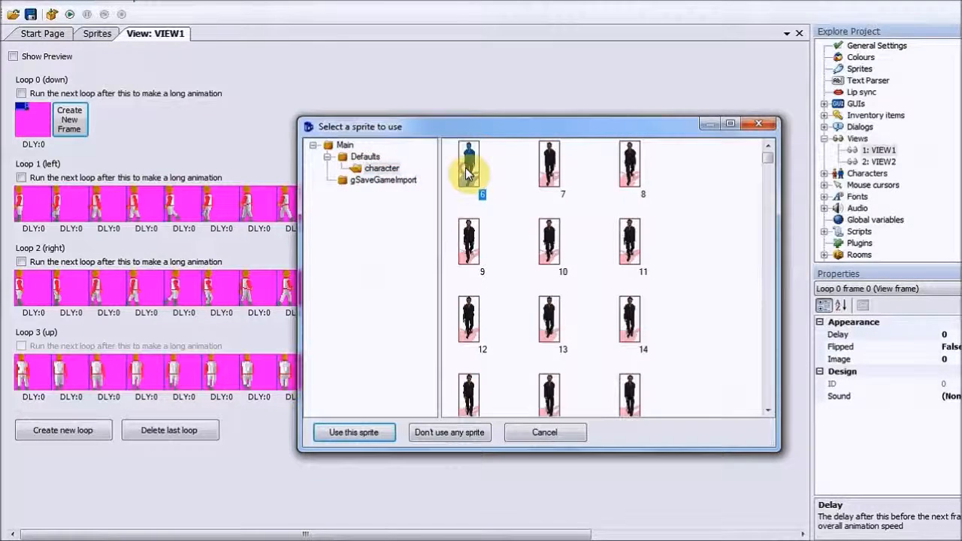
double_click(468, 173)
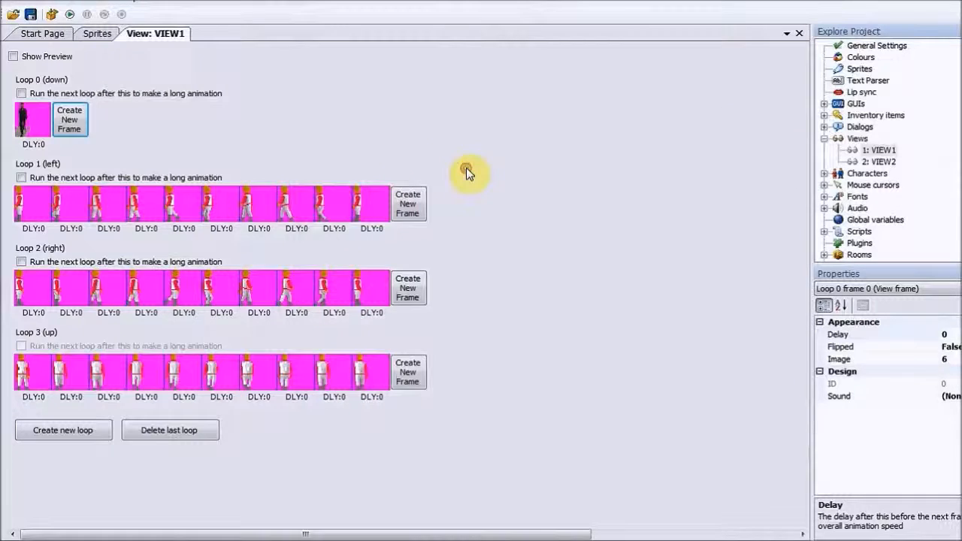
Add consecutive walking frames to Loop 0 (down) until the loop holds 30 frames
click(83, 131)
click(119, 131)
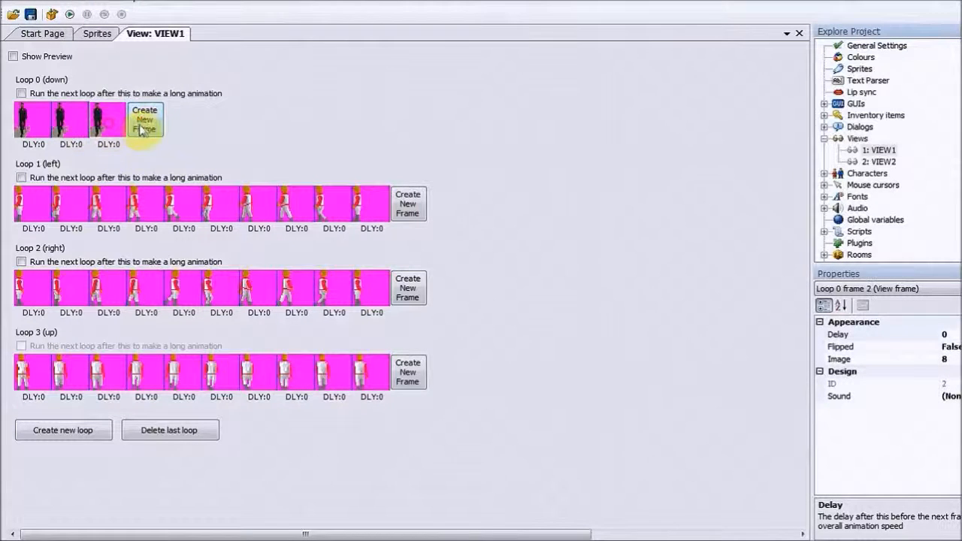
click(156, 131)
click(183, 128)
click(221, 130)
click(258, 132)
click(286, 131)
click(323, 131)
click(361, 131)
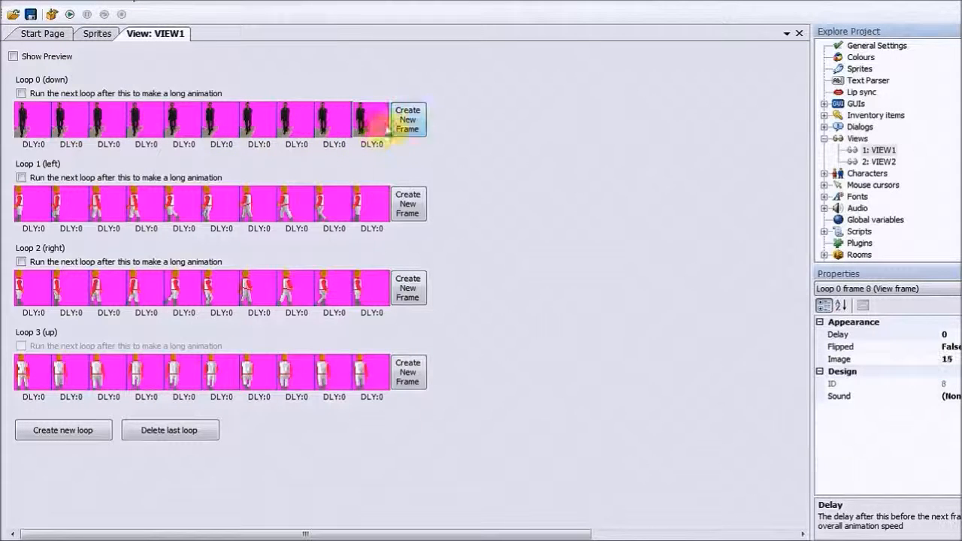
click(399, 132)
click(447, 130)
click(487, 130)
click(535, 131)
click(559, 129)
click(596, 129)
click(634, 129)
click(672, 130)
click(709, 130)
click(746, 129)
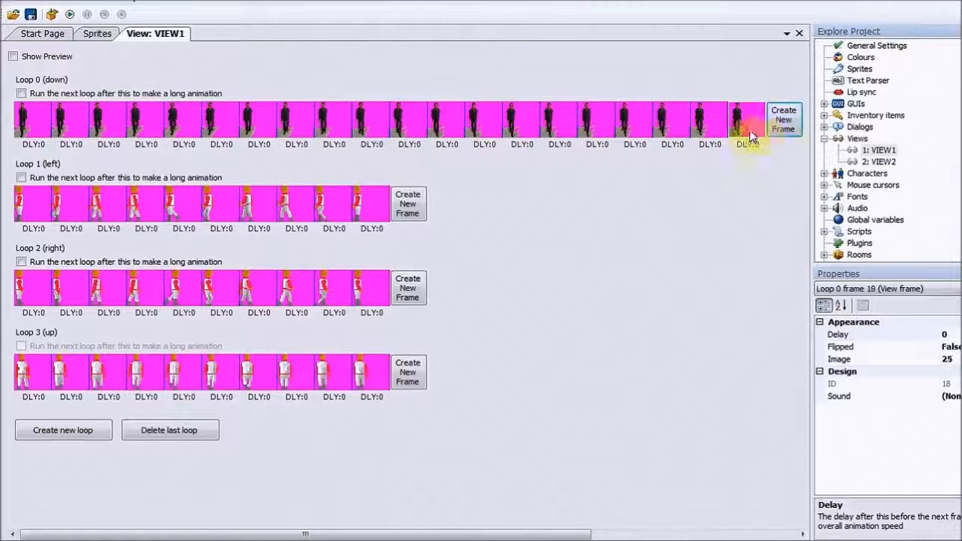
click(784, 131)
click(786, 132)
click(788, 132)
click(790, 132)
click(794, 133)
click(793, 133)
click(793, 133)
click(794, 134)
click(795, 135)
click(795, 136)
click(796, 135)
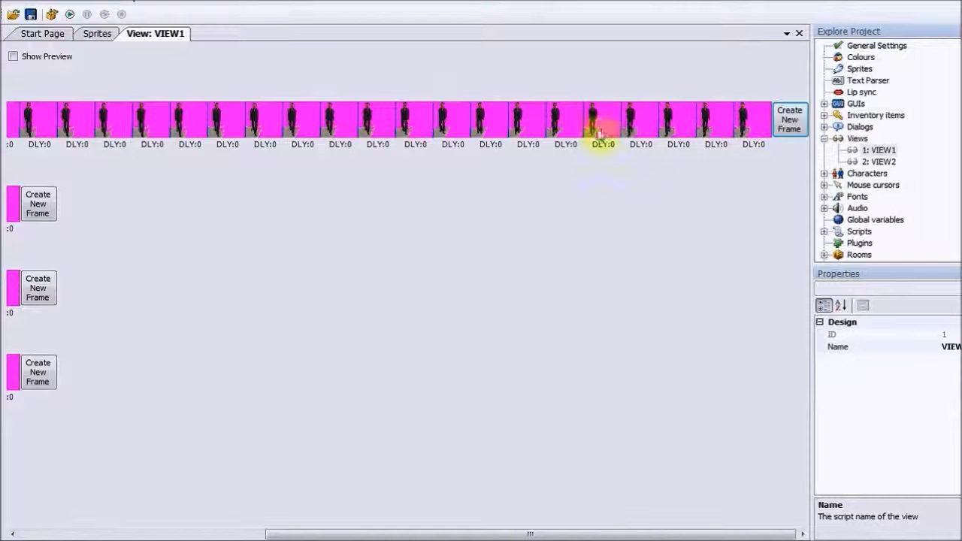
Delete all the default frames from Loop 1 (left) of VIEW1
drag(587, 538, 215, 535)
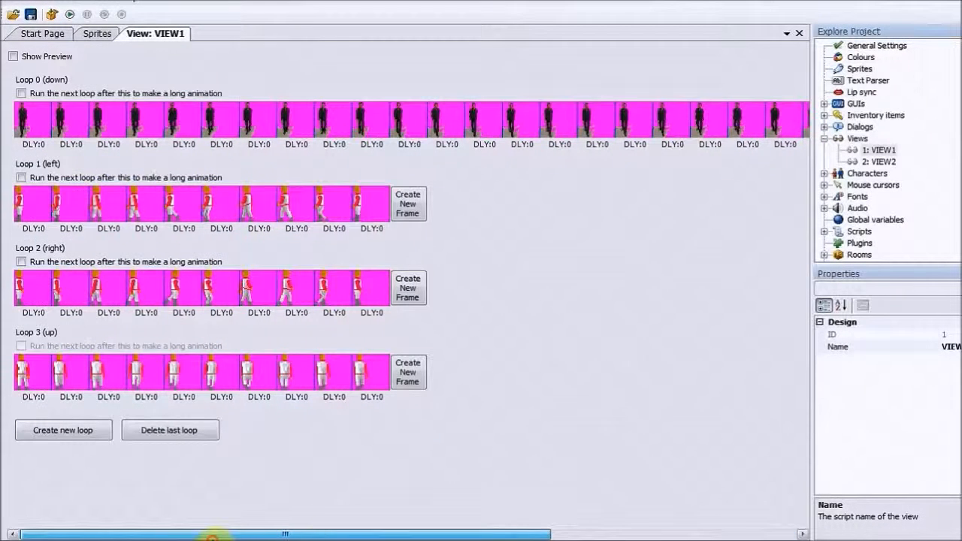
click(22, 207)
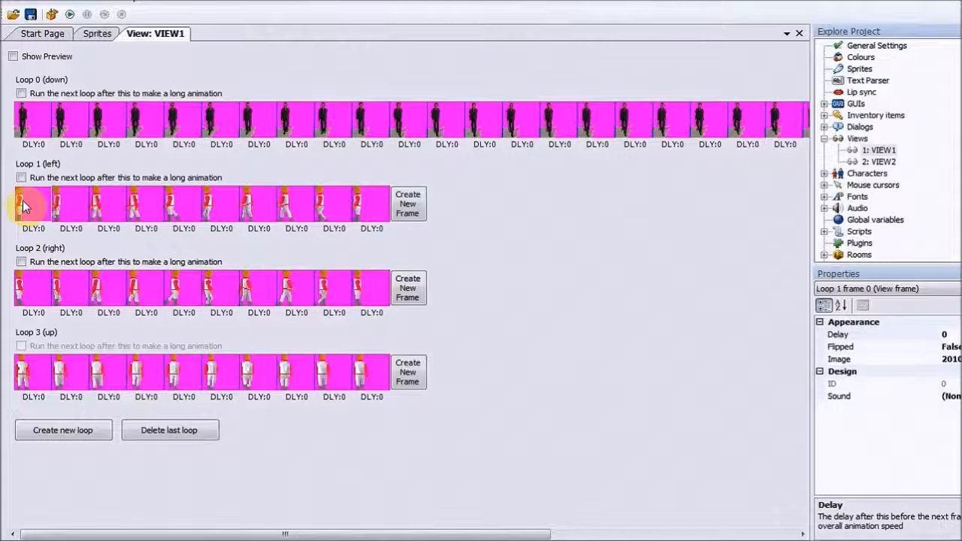
key(Delete)
key(Delete)
key(Delete)
key(Delete)
key(Delete)
key(Delete)
key(Delete)
key(Delete)
key(Delete)
key(Delete)
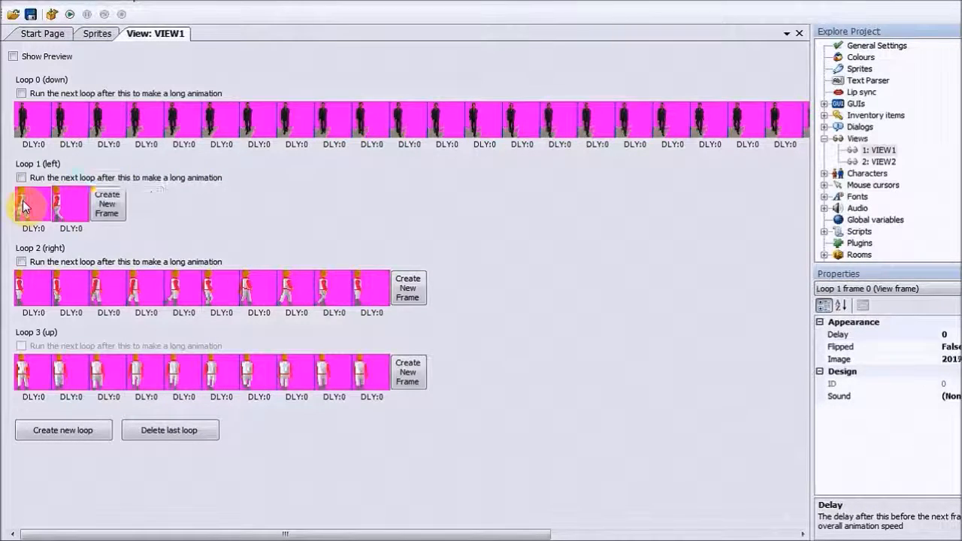
Create a first frame in Loop 1 (left) and assign it sprite 66 from the character folder
click(25, 204)
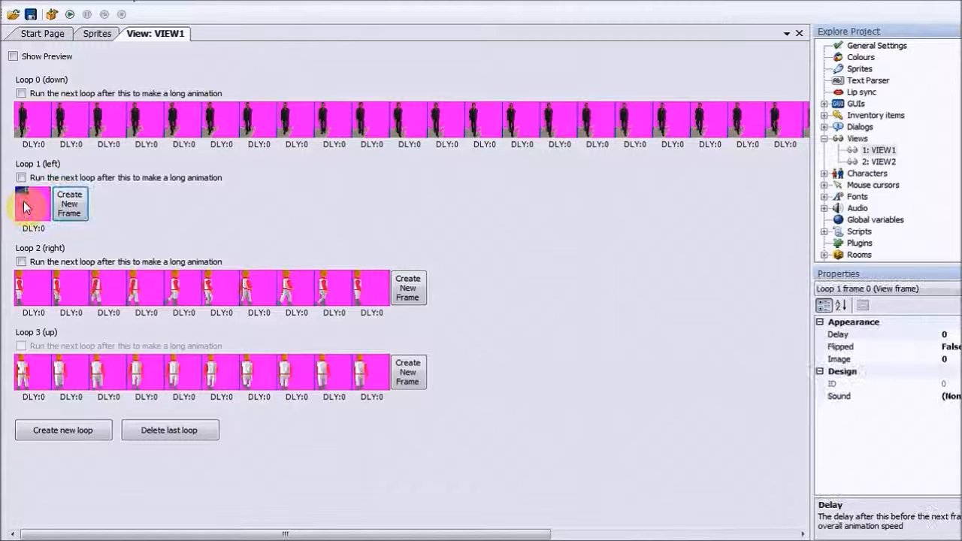
right_click(24, 201)
click(19, 197)
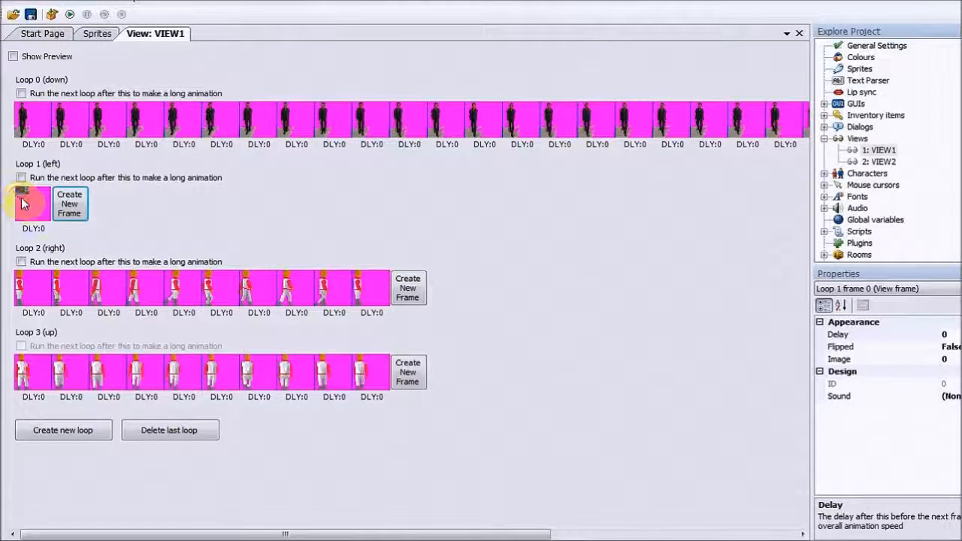
double_click(23, 206)
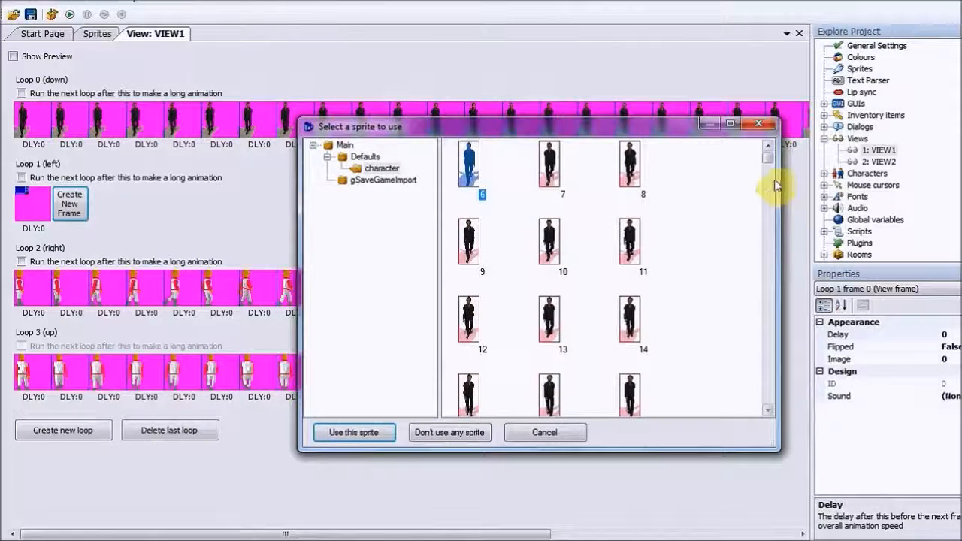
drag(768, 162, 762, 217)
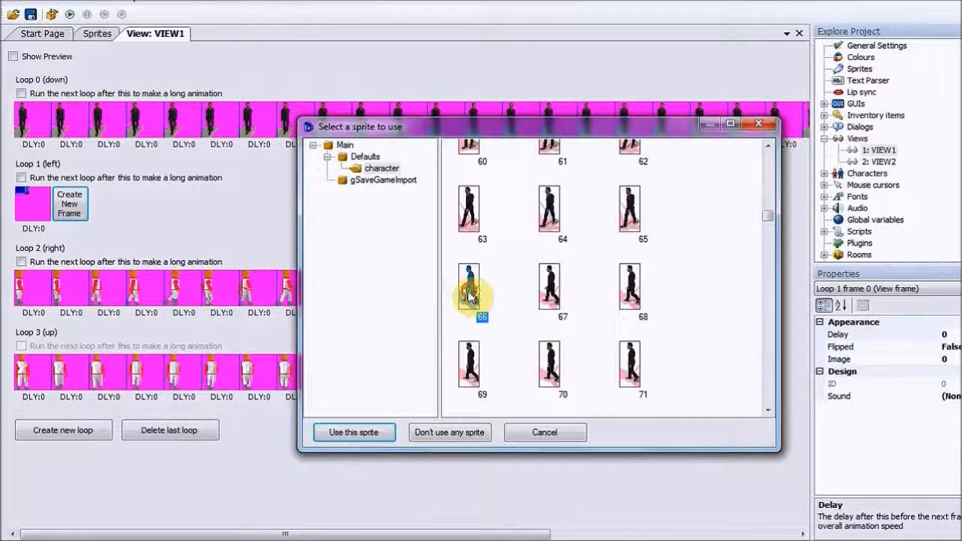
double_click(469, 295)
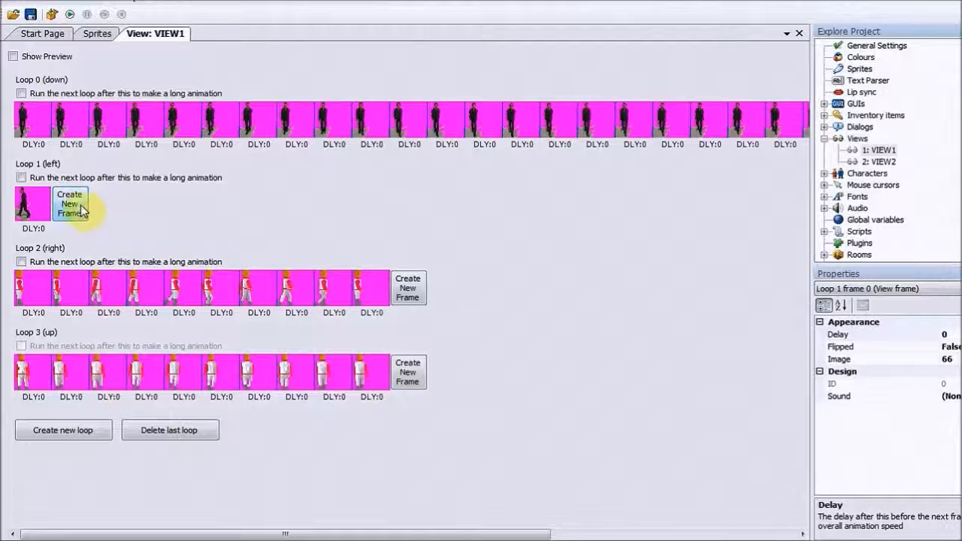
Add consecutive walking frames to Loop 1 (left) up to sprite 95, for 30 frames in total
click(70, 204)
click(108, 204)
click(146, 203)
click(182, 204)
click(226, 211)
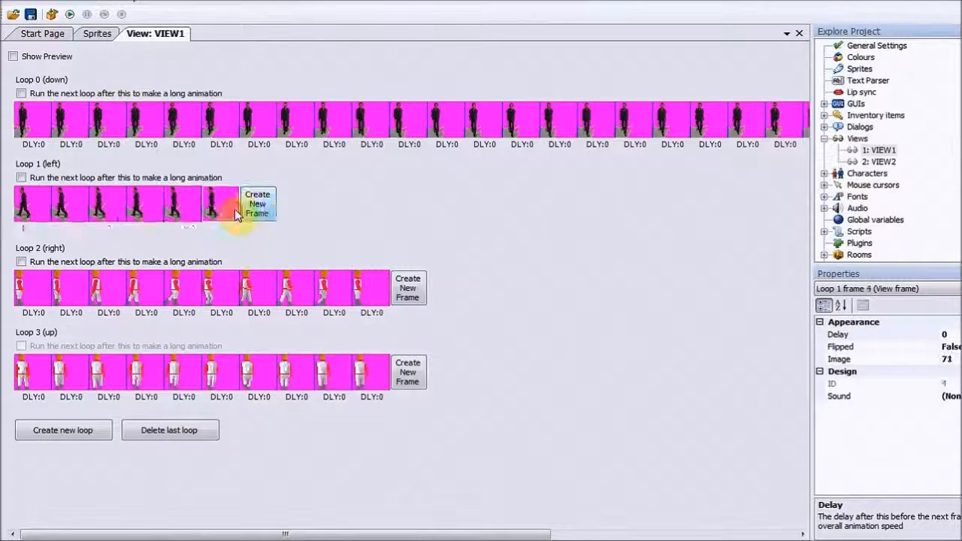
click(297, 211)
click(335, 211)
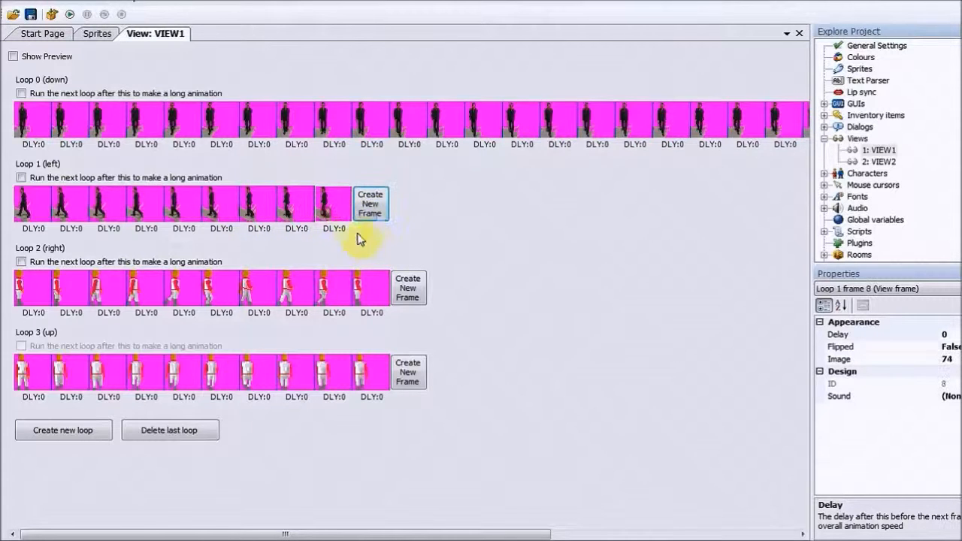
click(376, 214)
click(406, 212)
click(445, 215)
click(484, 214)
click(523, 214)
click(560, 214)
click(598, 214)
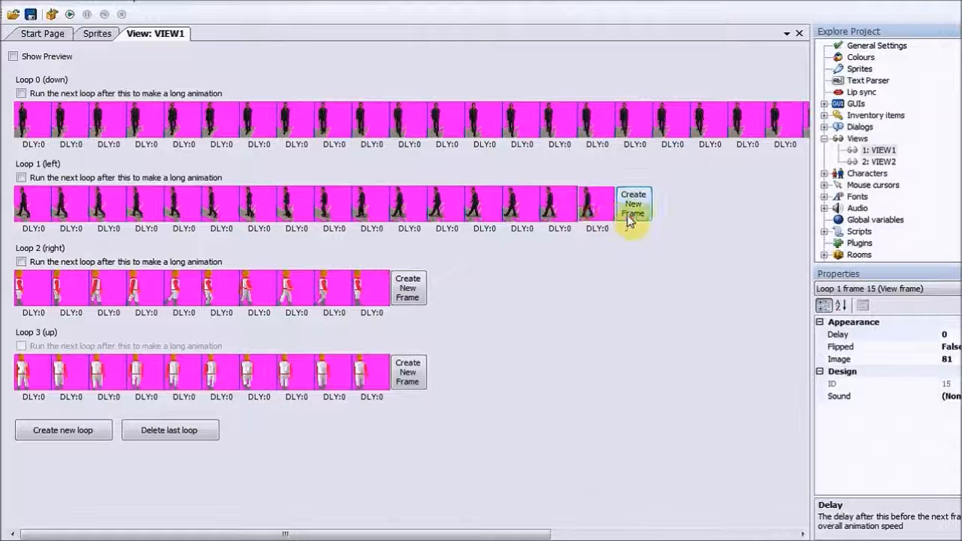
click(636, 215)
click(665, 215)
click(711, 214)
click(747, 214)
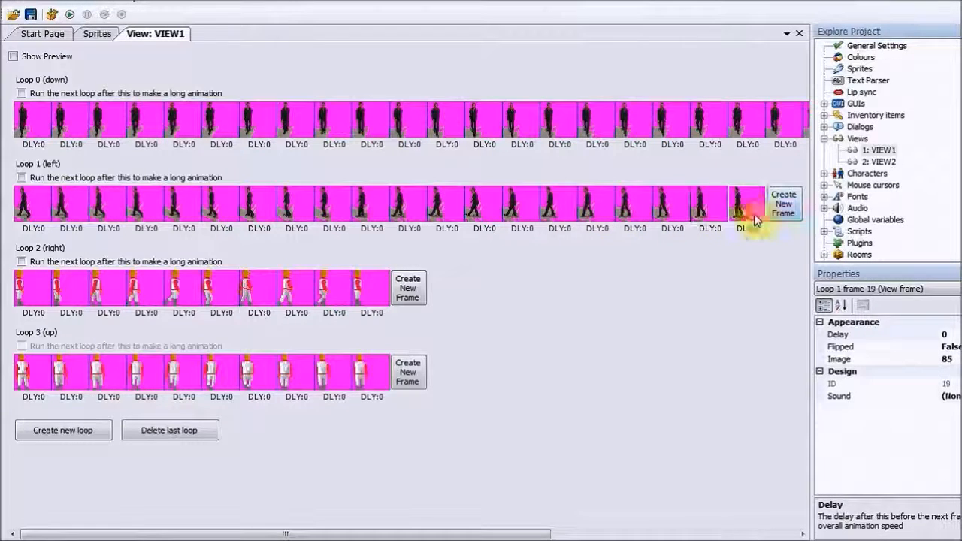
click(783, 215)
click(784, 214)
click(785, 214)
click(786, 214)
click(786, 215)
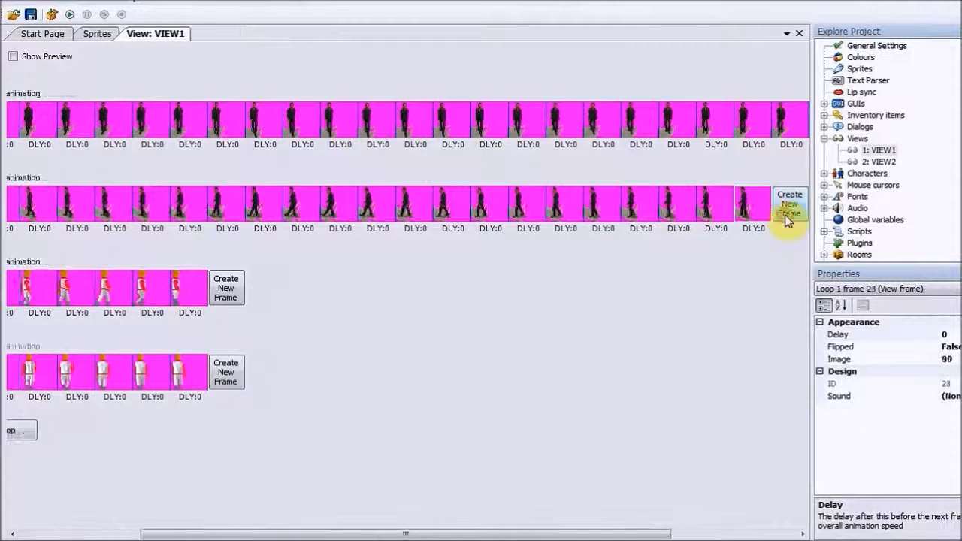
click(787, 216)
click(787, 215)
click(788, 216)
click(787, 215)
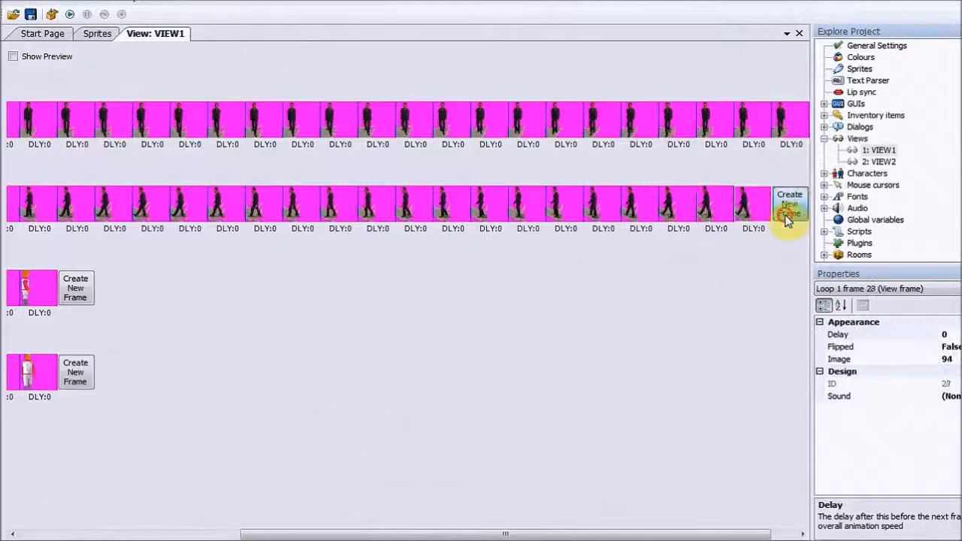
click(787, 215)
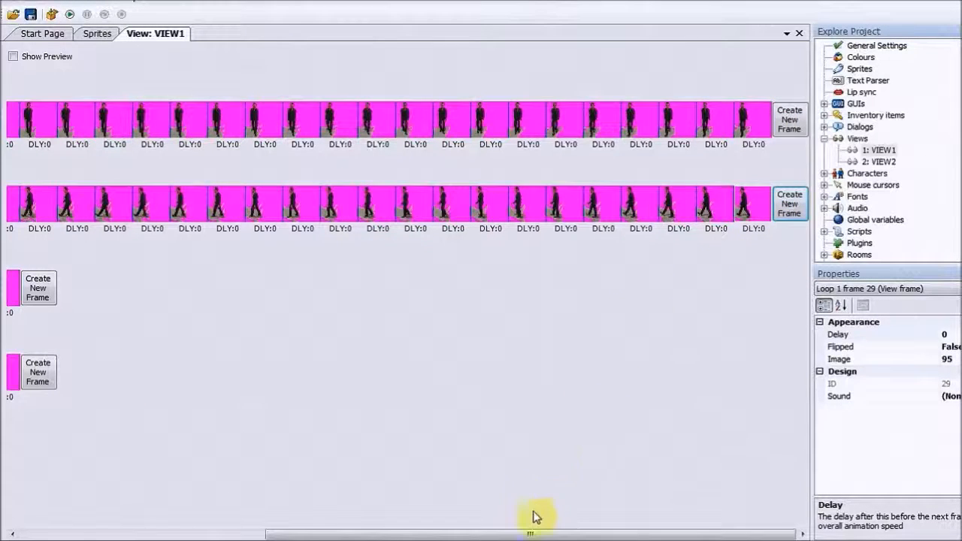
Delete all the default frames from Loop 2 (right) of VIEW1
drag(525, 530, 142, 531)
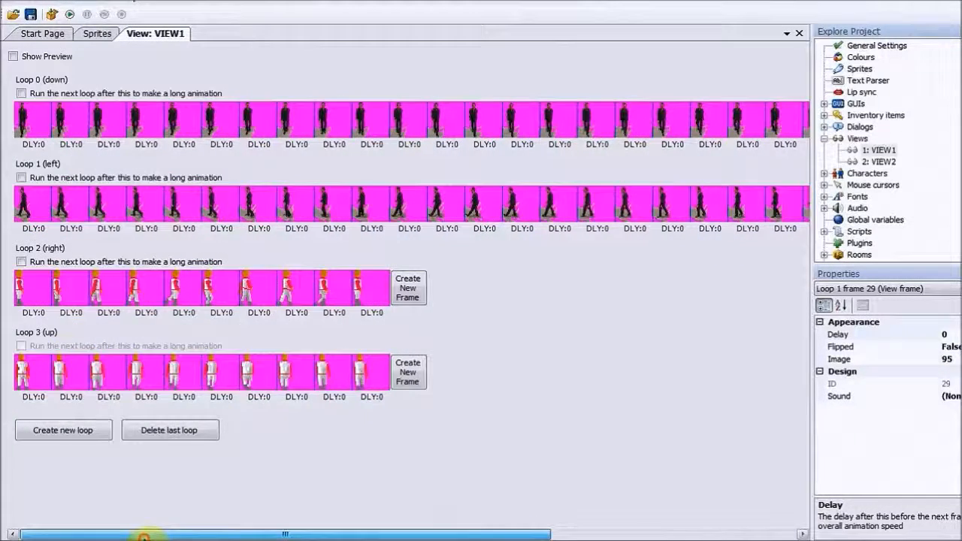
click(32, 296)
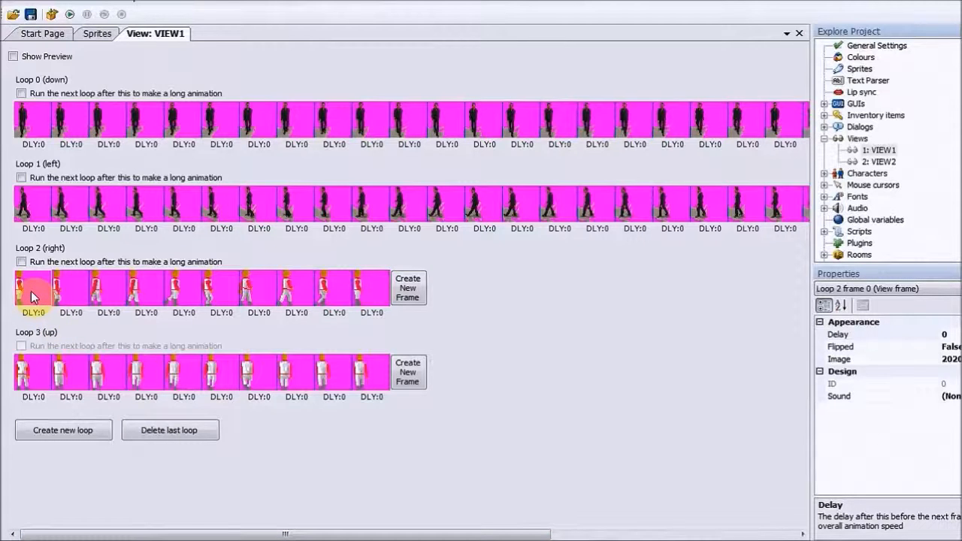
key(Delete)
key(Delete)
key(Delete)
key(Delete)
key(Delete)
key(Delete)
key(Delete)
key(Delete)
key(Delete)
key(Delete)
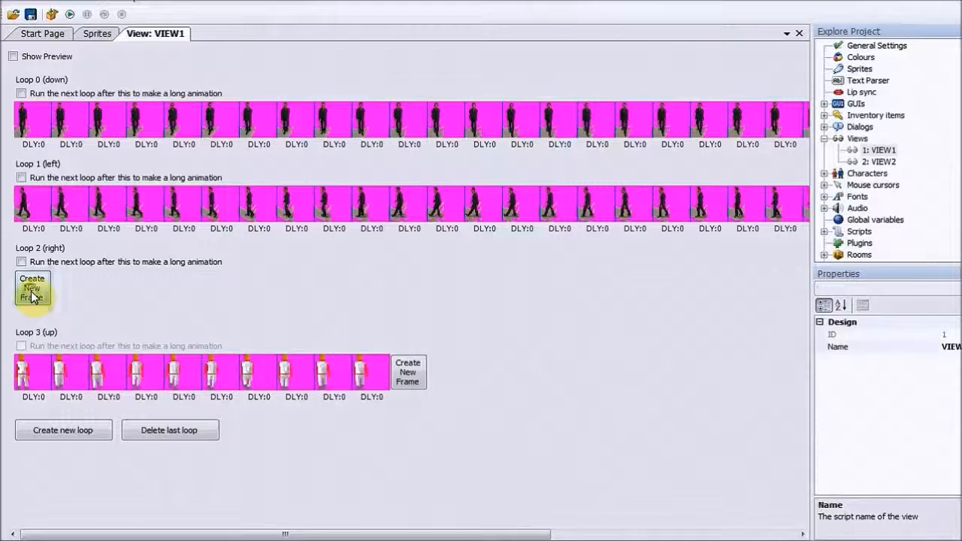
Create a first frame in Loop 2 (right) and assign it sprite 186 from the character folder
click(32, 296)
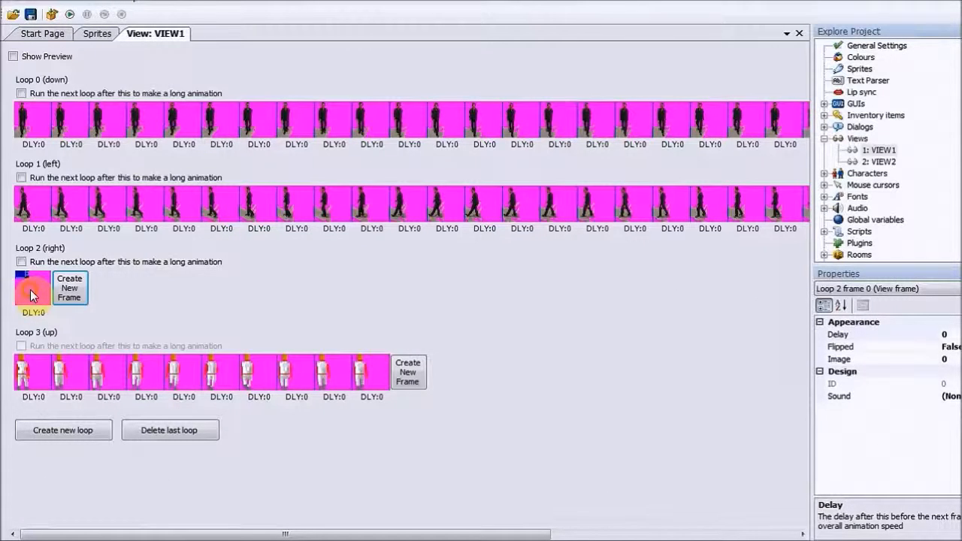
double_click(32, 296)
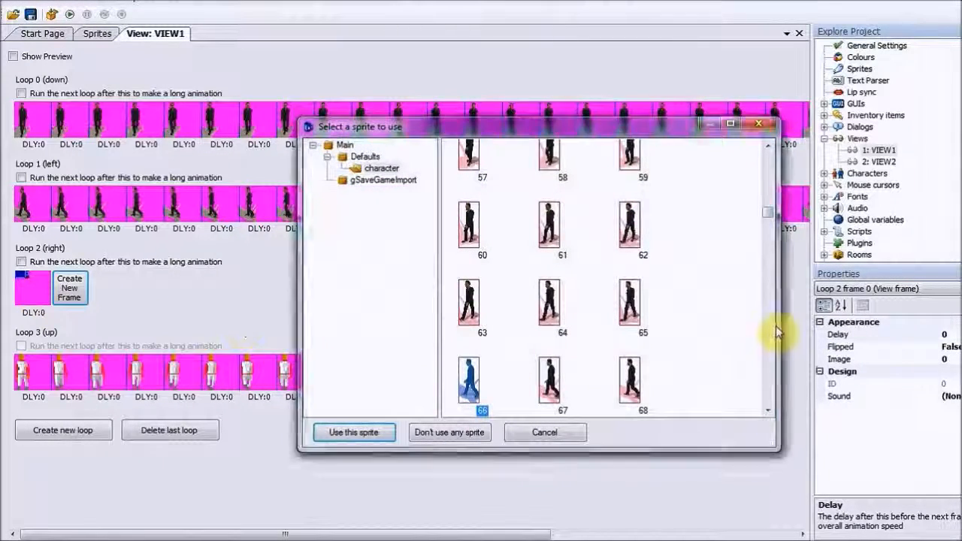
drag(770, 216, 767, 350)
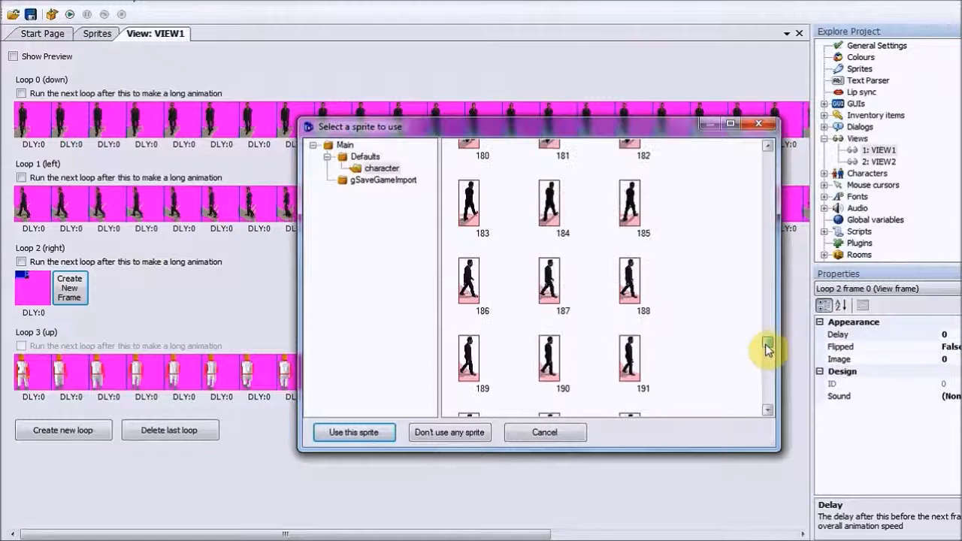
double_click(467, 289)
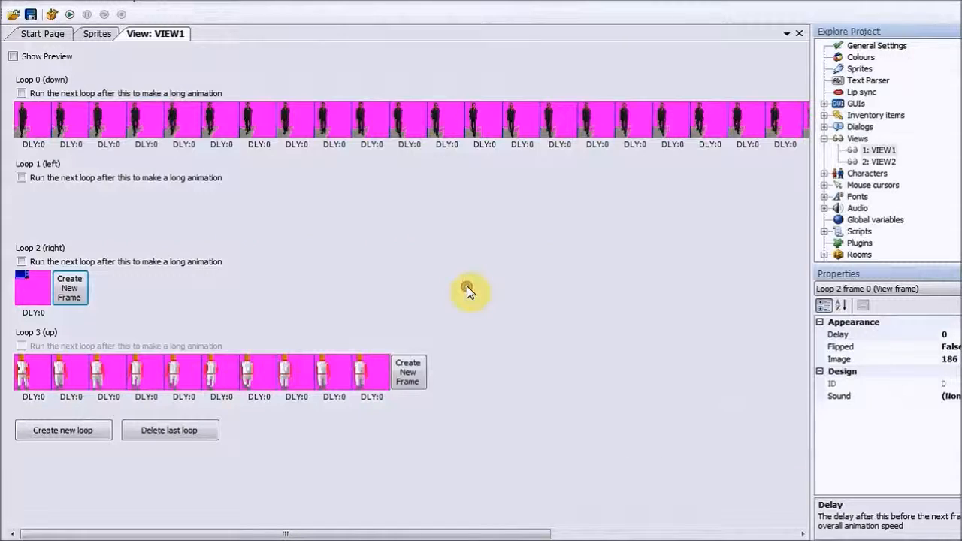
Add consecutive walking frames to Loop 2 (right) up to sprite 215, for 30 frames in total
click(68, 293)
click(106, 293)
click(144, 293)
click(181, 293)
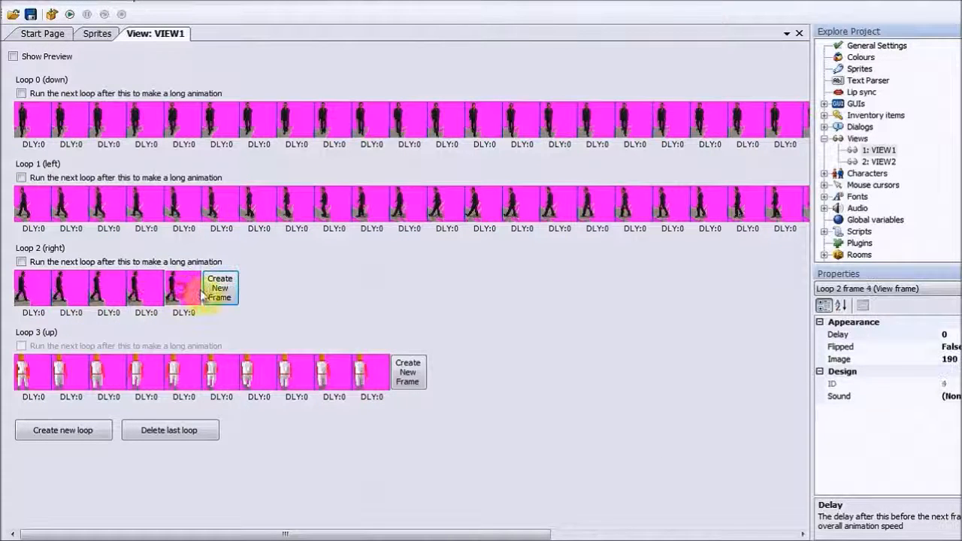
click(219, 294)
click(257, 293)
click(294, 294)
click(331, 295)
click(368, 295)
click(406, 294)
click(445, 296)
click(479, 298)
click(519, 295)
click(557, 294)
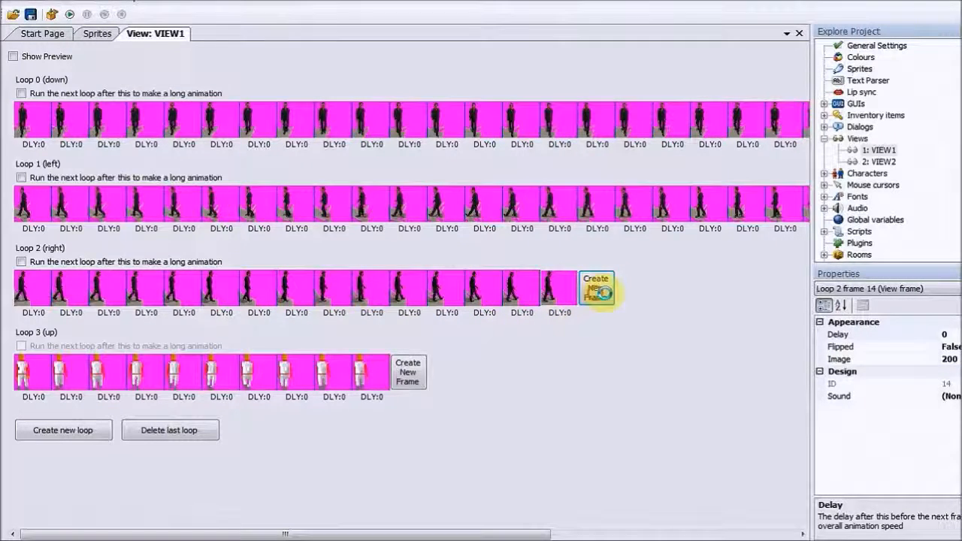
click(606, 294)
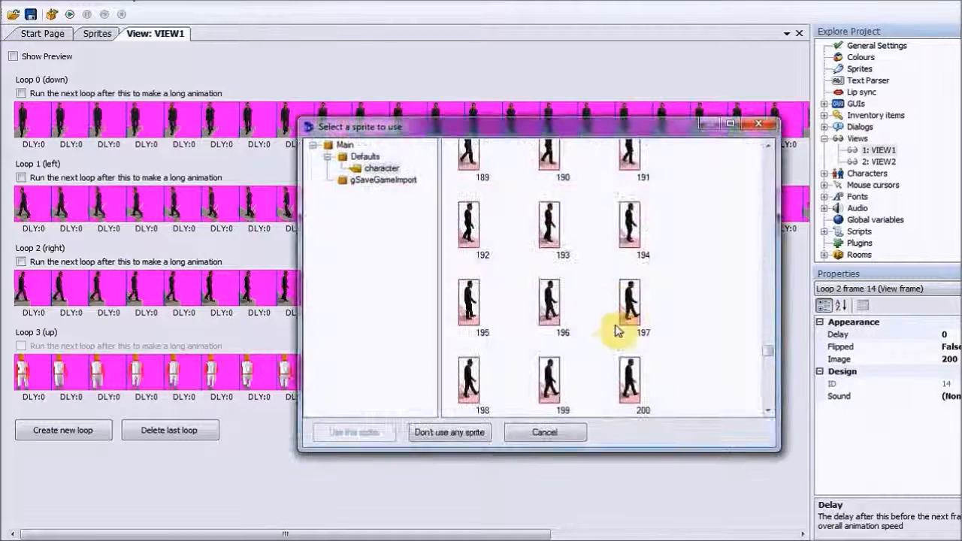
click(546, 431)
click(595, 299)
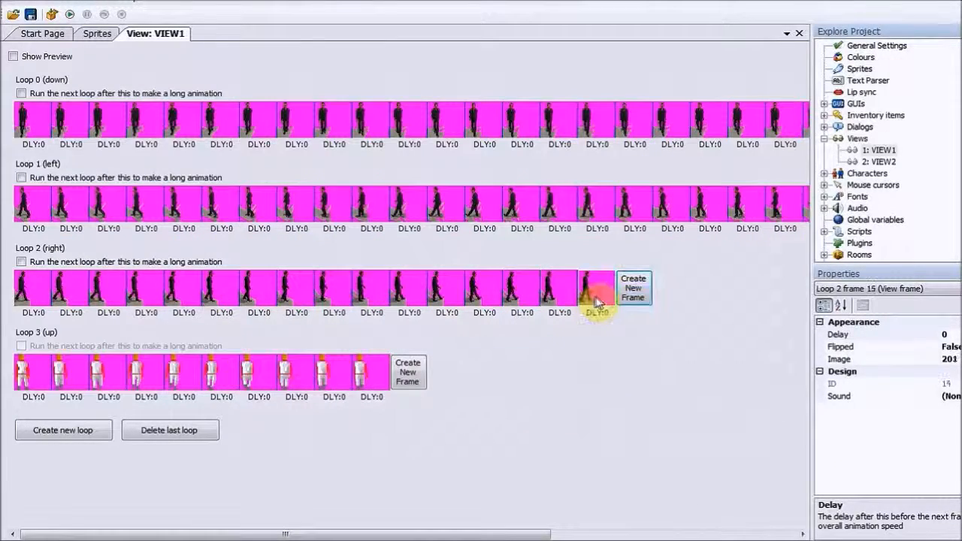
click(626, 301)
click(669, 302)
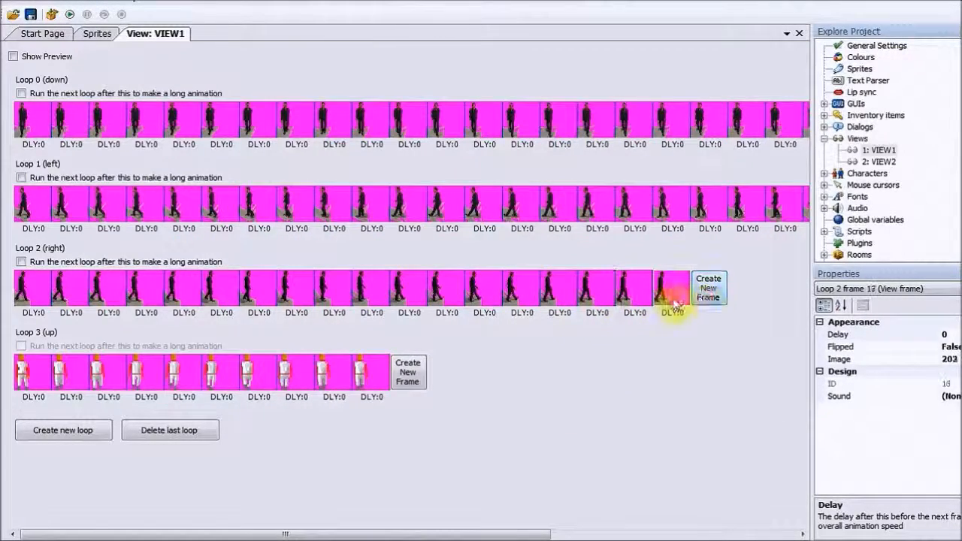
click(722, 299)
click(743, 300)
click(787, 298)
click(790, 298)
click(793, 298)
click(793, 299)
click(793, 299)
click(793, 298)
click(793, 298)
click(794, 298)
click(794, 298)
click(793, 299)
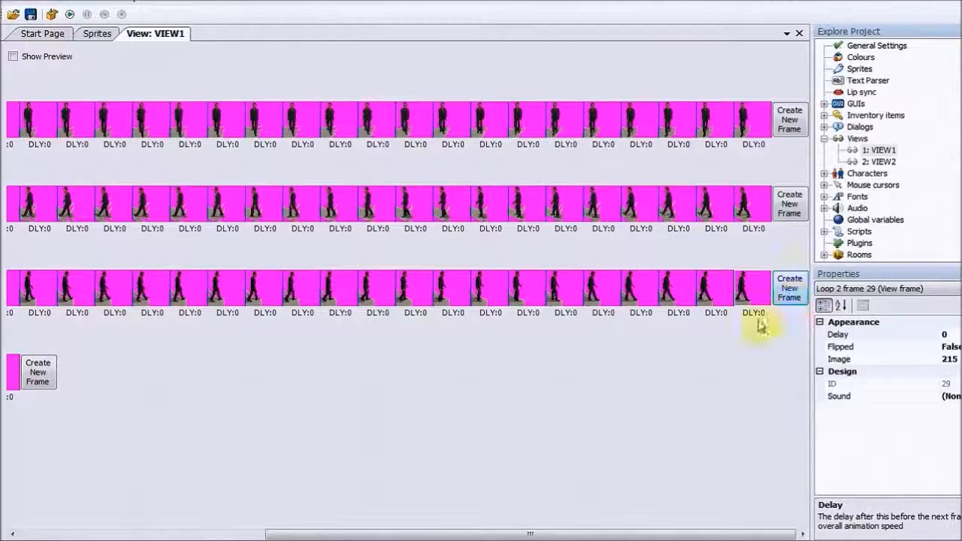
Delete all the default frames from Loop 3 (up) of VIEW1
drag(624, 534, 236, 536)
click(30, 374)
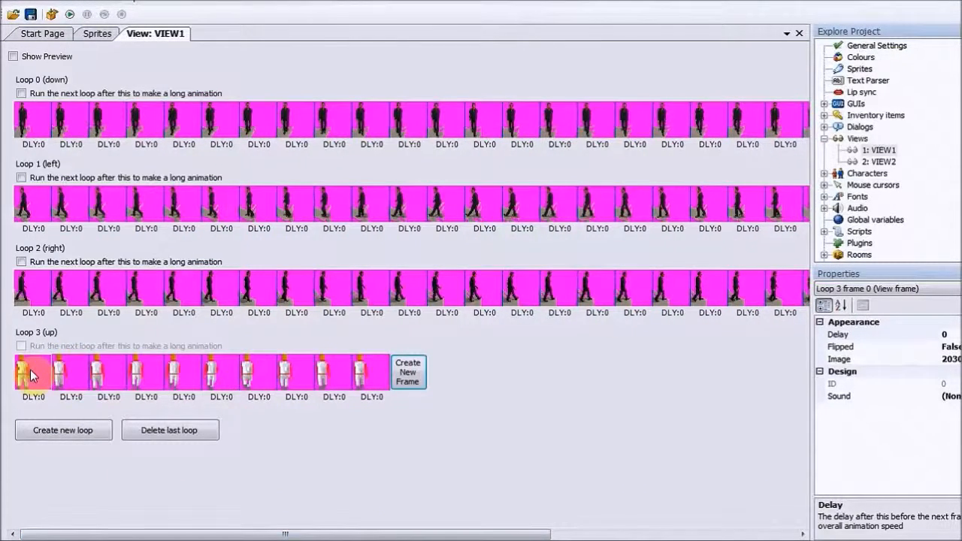
key(Delete)
key(Delete)
key(Delete)
key(Delete)
key(Delete)
key(Delete)
key(Delete)
key(Delete)
key(Delete)
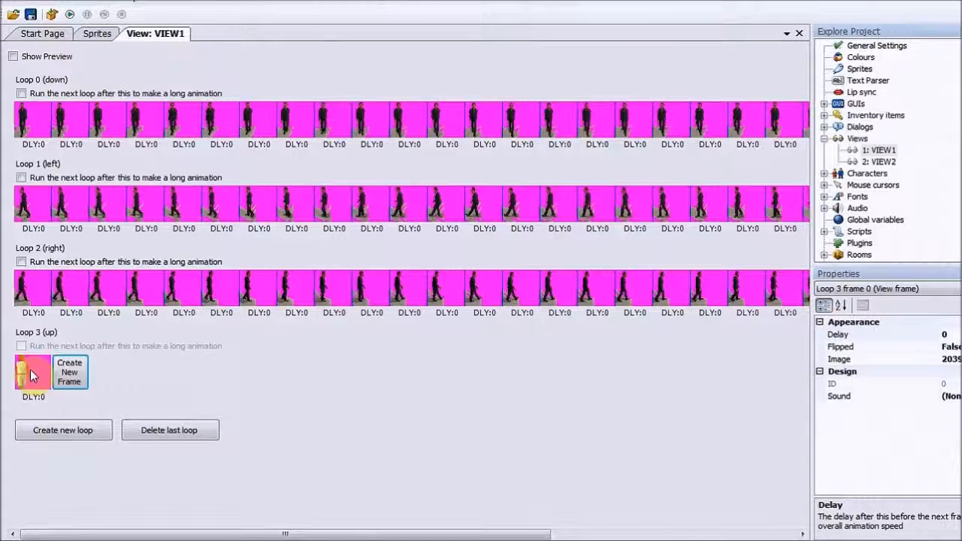
key(Delete)
Create a first frame in Loop 3 (up) and assign it sprite 126 from the character folder
click(31, 375)
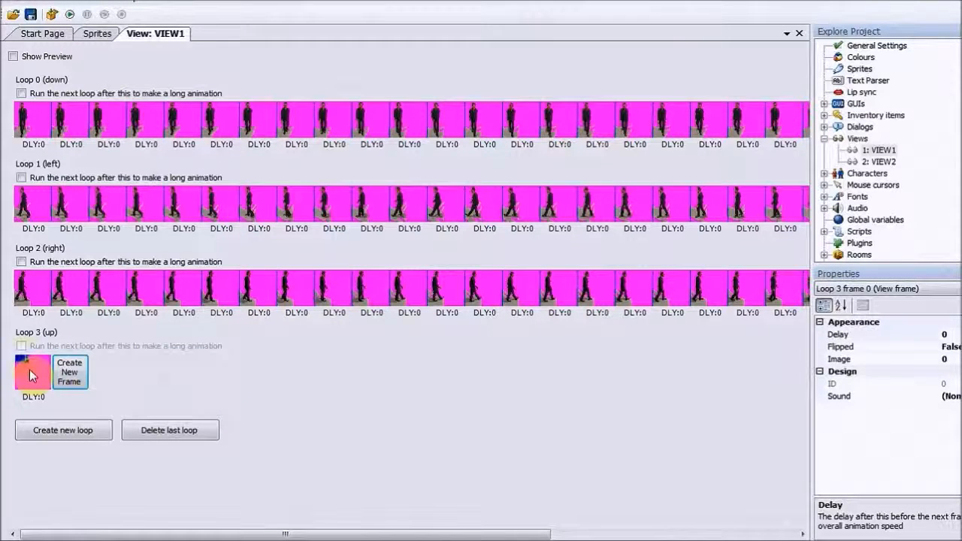
double_click(29, 369)
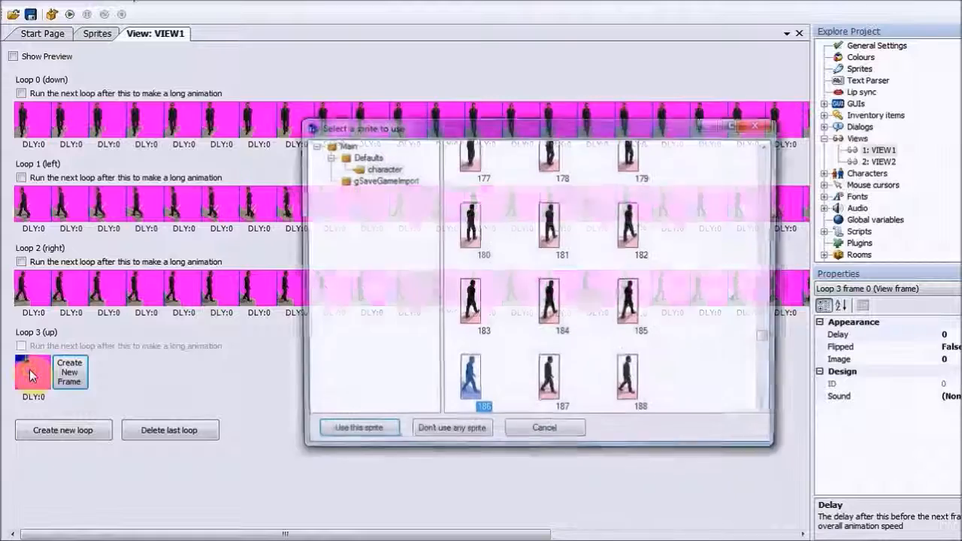
drag(767, 340, 772, 280)
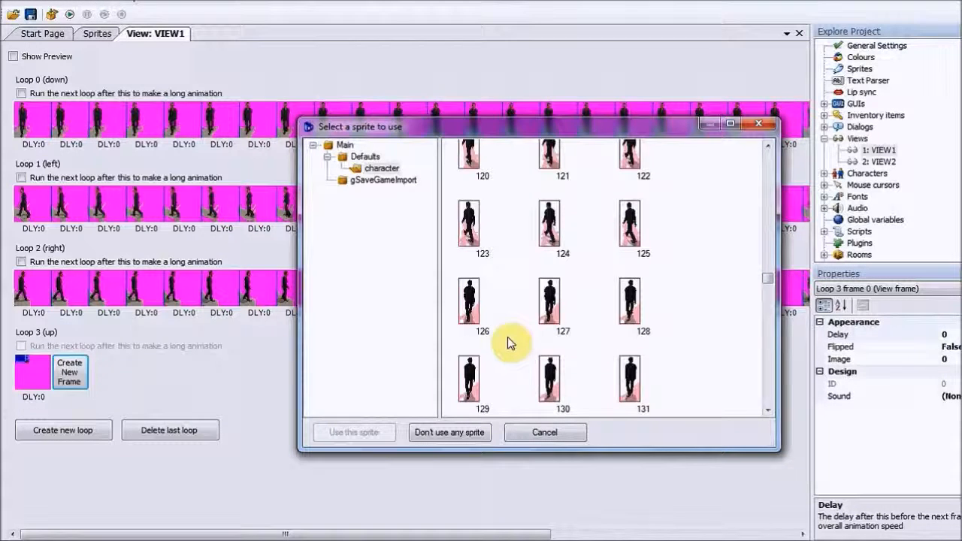
double_click(471, 303)
click(473, 301)
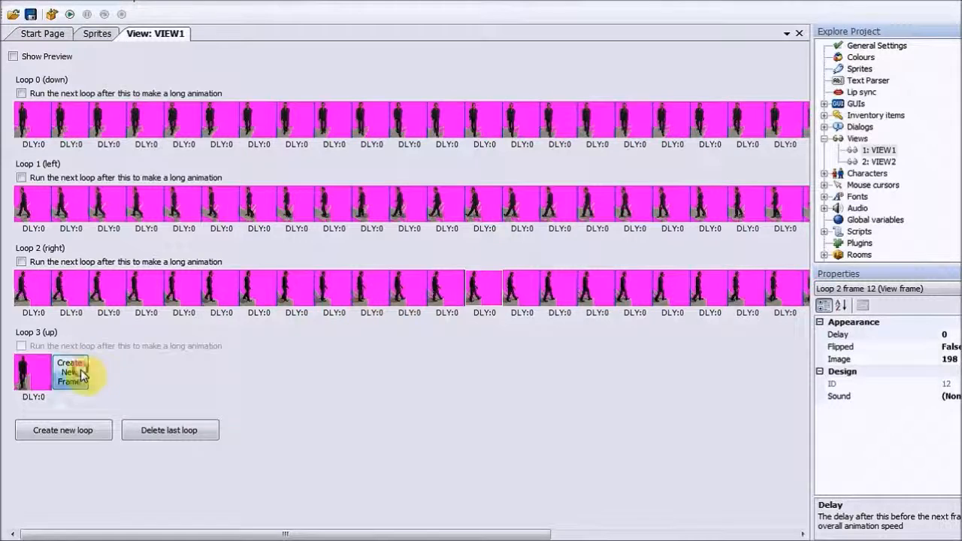
Add consecutive walking frames to Loop 3 (up) up to sprite 155, for 30 frames in total
click(83, 374)
click(119, 376)
click(157, 376)
click(195, 380)
click(226, 380)
click(261, 380)
click(299, 380)
click(337, 380)
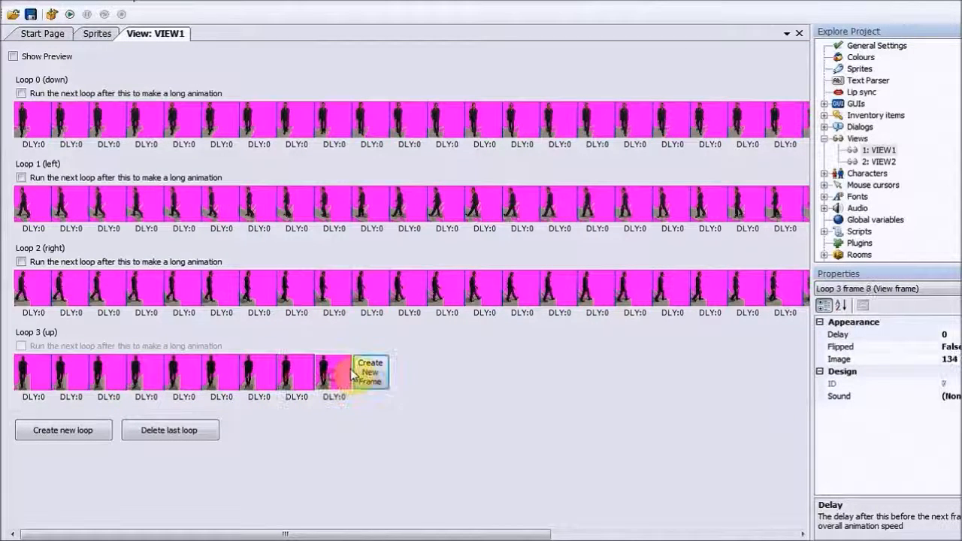
click(373, 378)
click(410, 378)
click(445, 380)
click(483, 380)
click(521, 380)
click(559, 380)
click(596, 379)
click(633, 380)
click(671, 380)
click(709, 380)
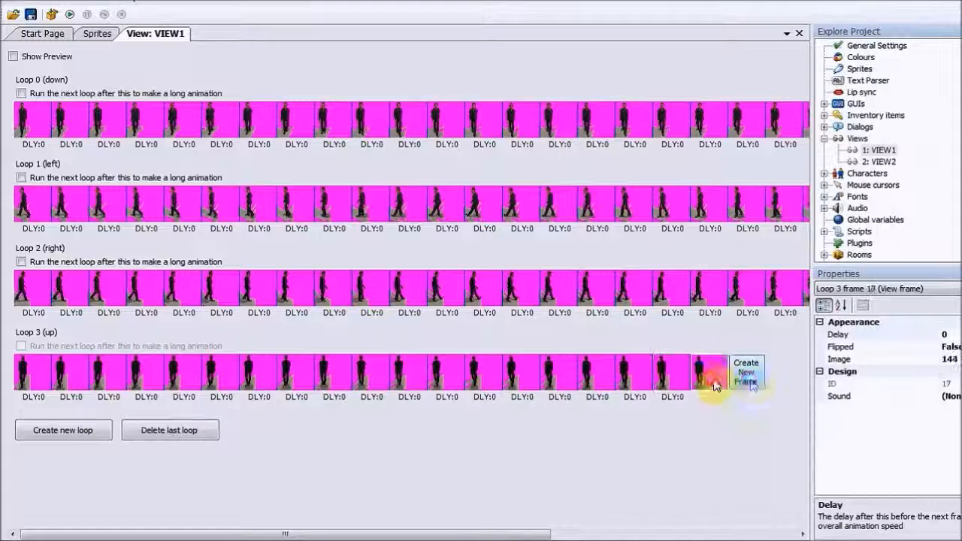
click(748, 380)
click(785, 379)
click(784, 380)
click(785, 381)
click(786, 381)
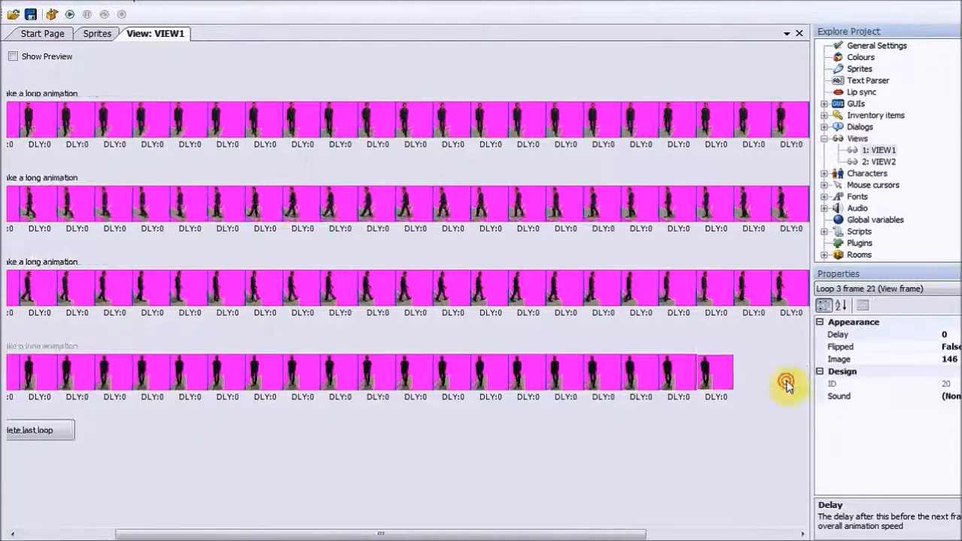
click(786, 383)
click(786, 383)
click(786, 384)
click(787, 384)
click(787, 384)
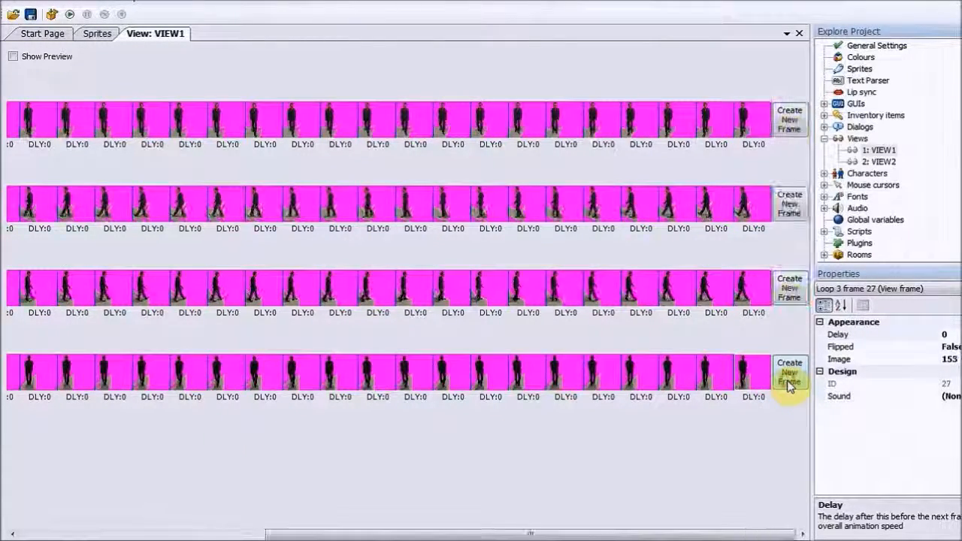
click(789, 385)
Add a new Loop 4 (down-right) to VIEW1 with a first frame that uses sprite 216 from the character folder
drag(681, 537, 134, 509)
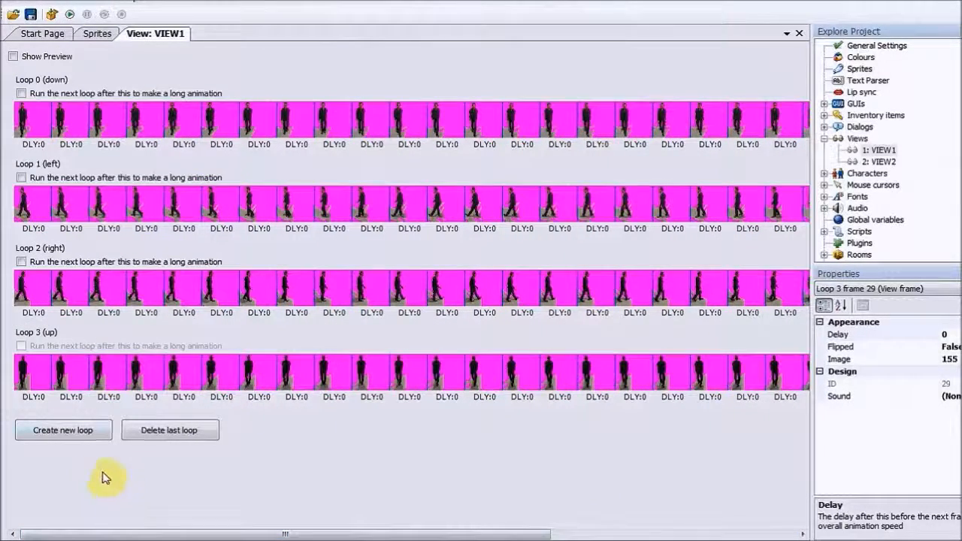
click(74, 432)
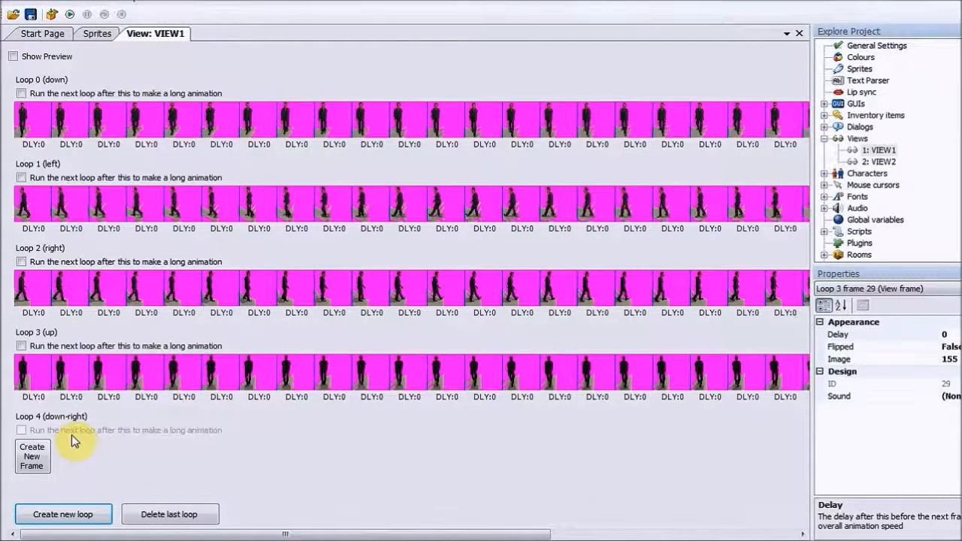
click(30, 457)
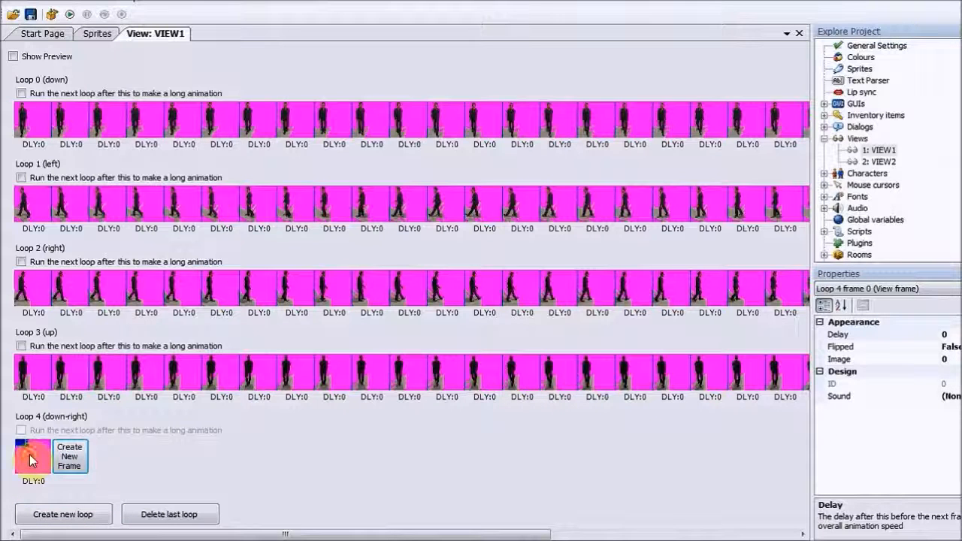
double_click(29, 456)
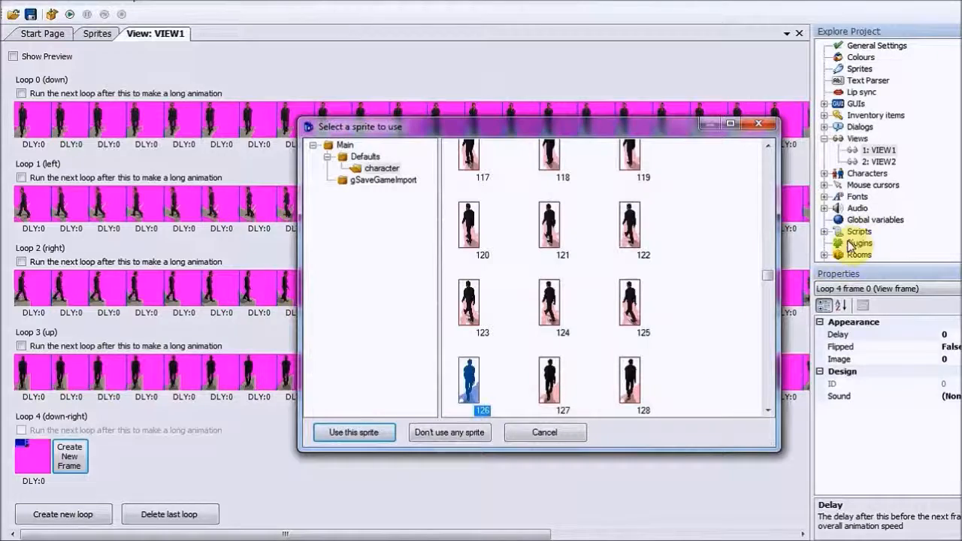
drag(767, 275, 769, 177)
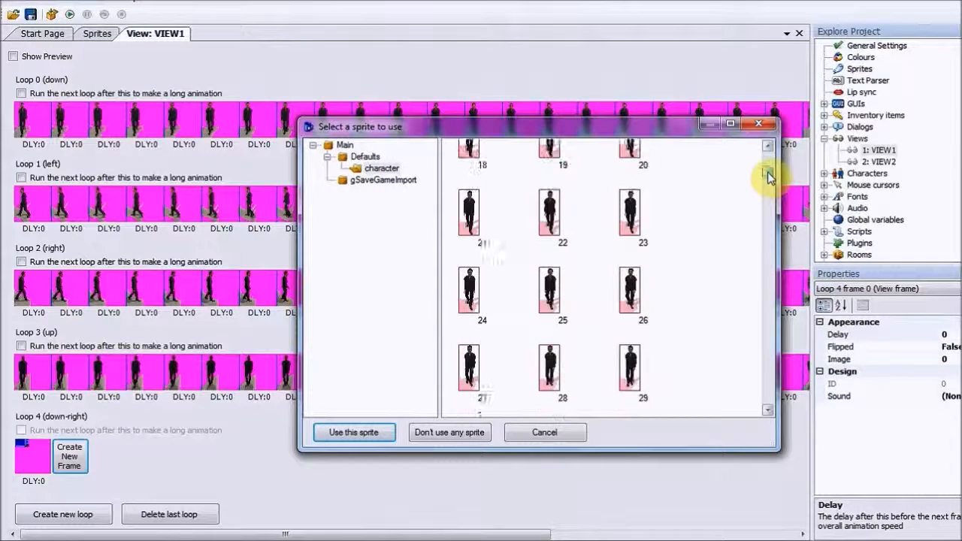
drag(771, 155, 753, 322)
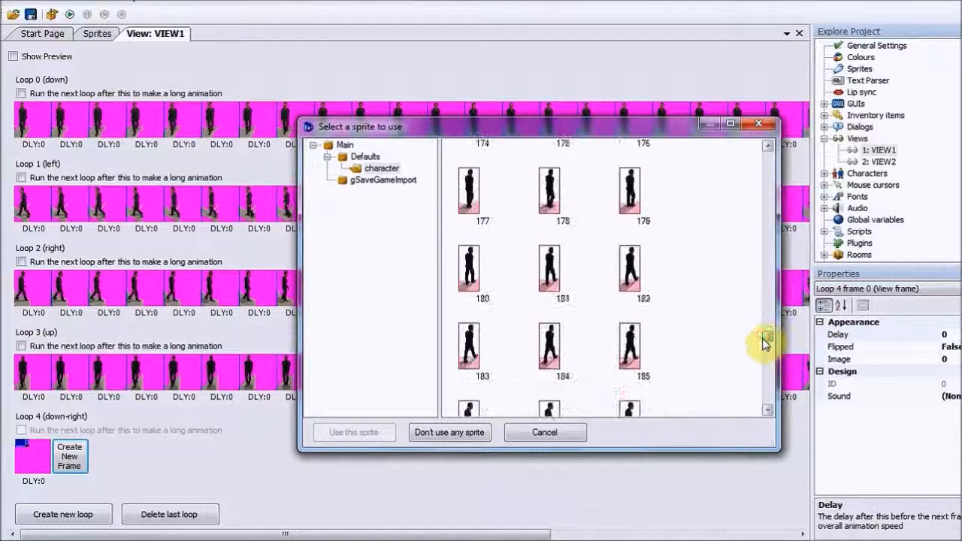
click(768, 412)
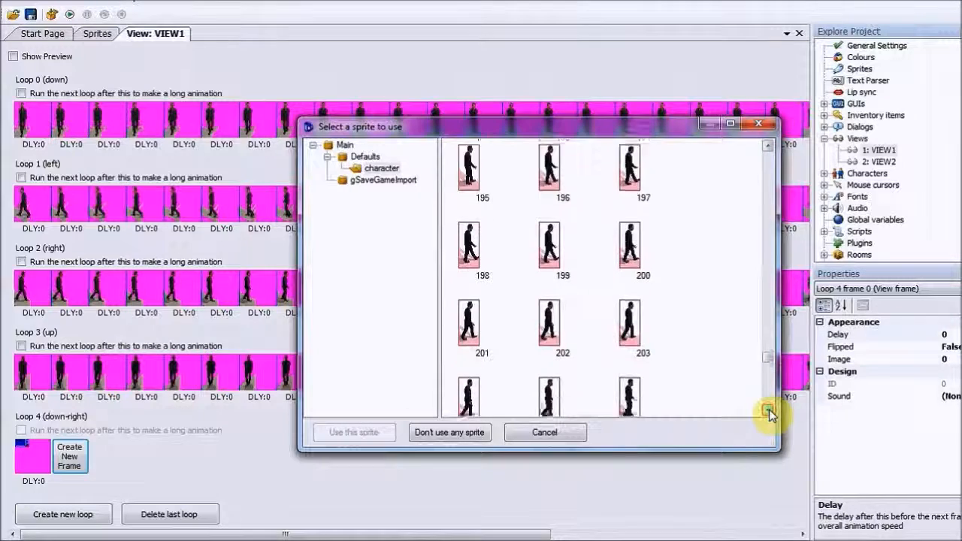
drag(769, 412, 768, 413)
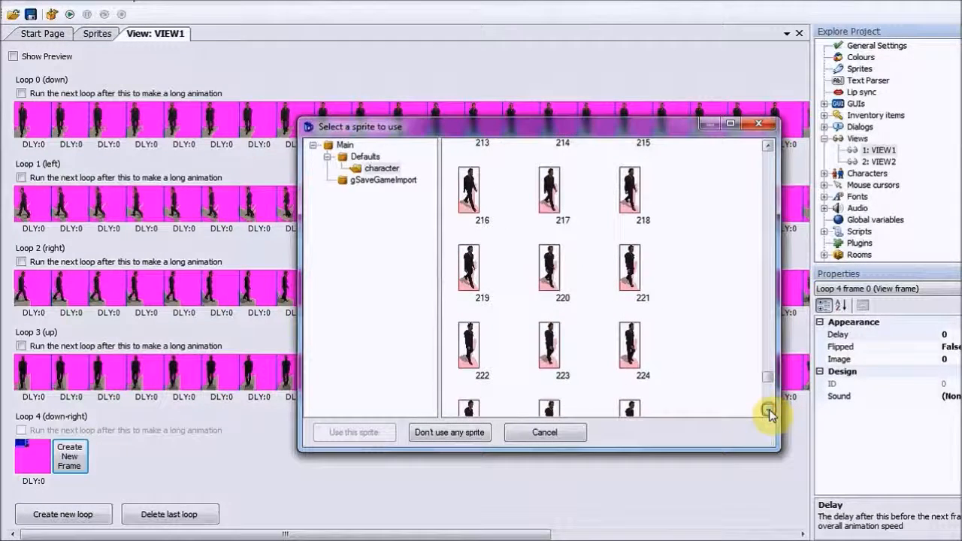
click(769, 147)
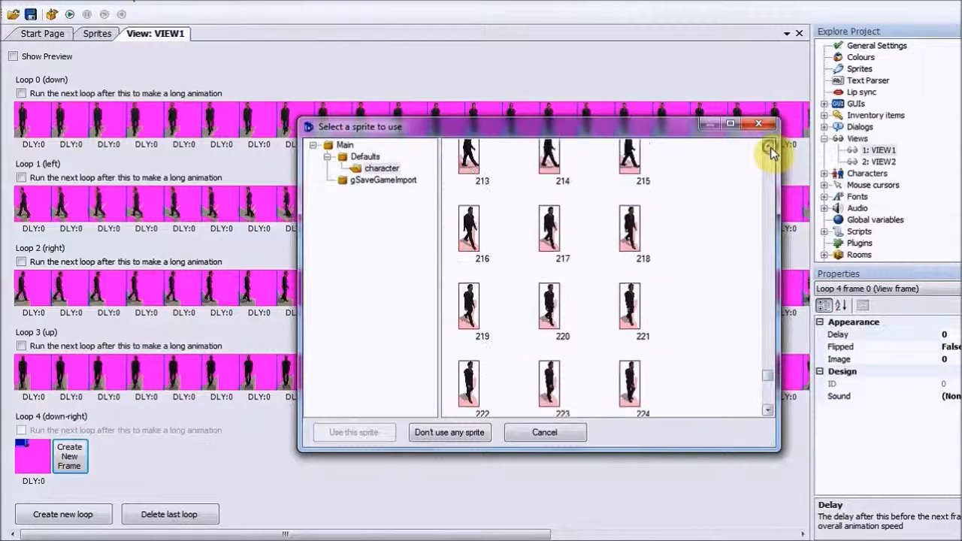
double_click(467, 232)
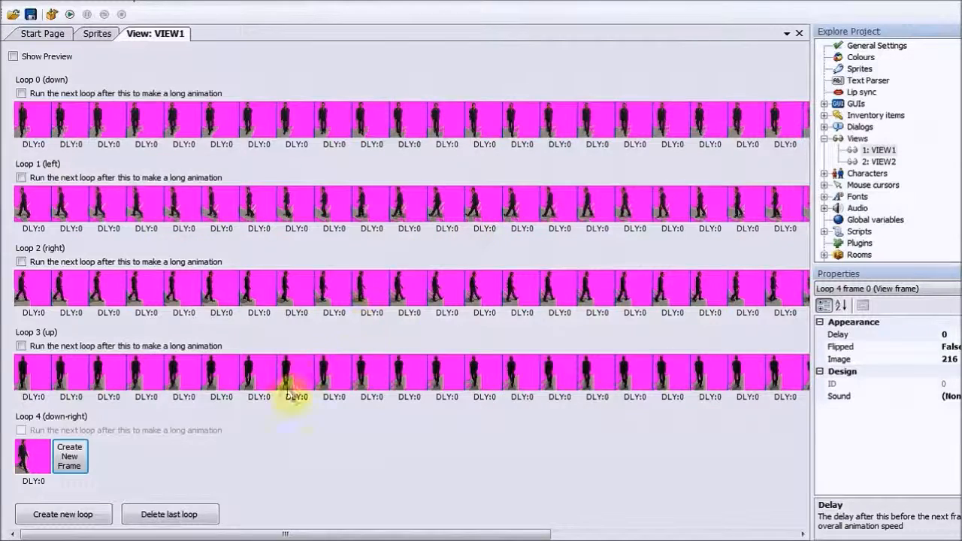
Add consecutive walking frames to Loop 4 (down-right) following sprite 216, for 30 walking frames in total
click(78, 464)
click(112, 464)
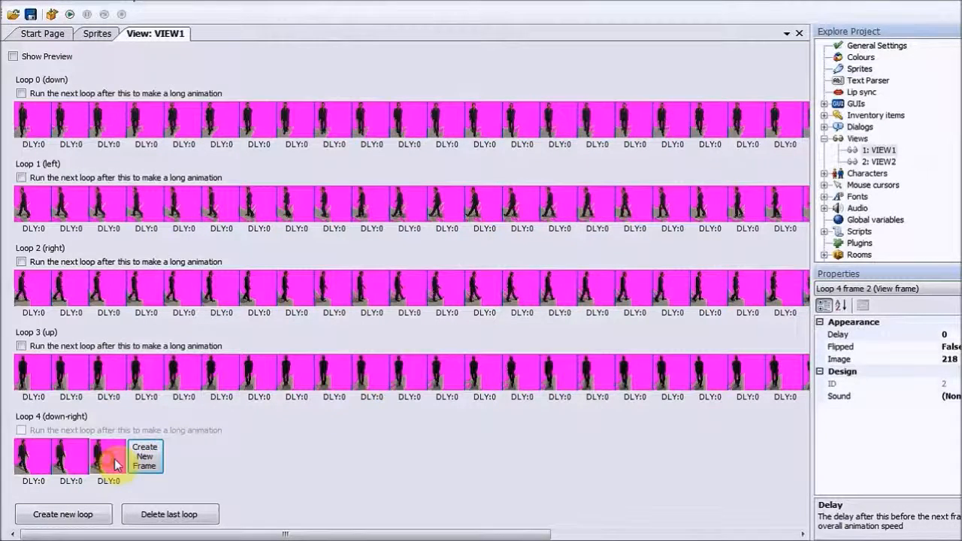
click(161, 461)
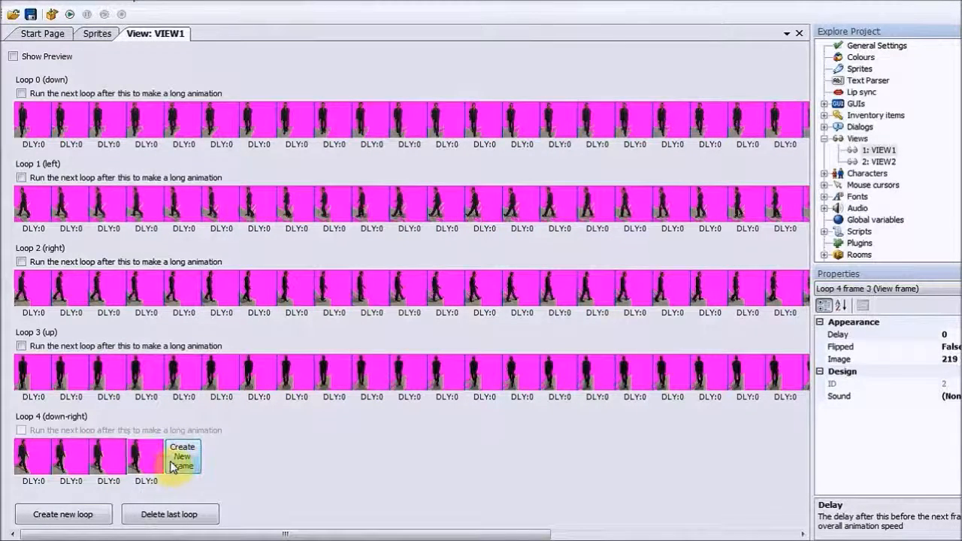
click(185, 461)
click(219, 461)
click(258, 463)
click(296, 461)
click(333, 461)
click(385, 462)
click(421, 462)
click(457, 462)
click(495, 463)
click(517, 464)
click(556, 464)
click(594, 463)
click(651, 468)
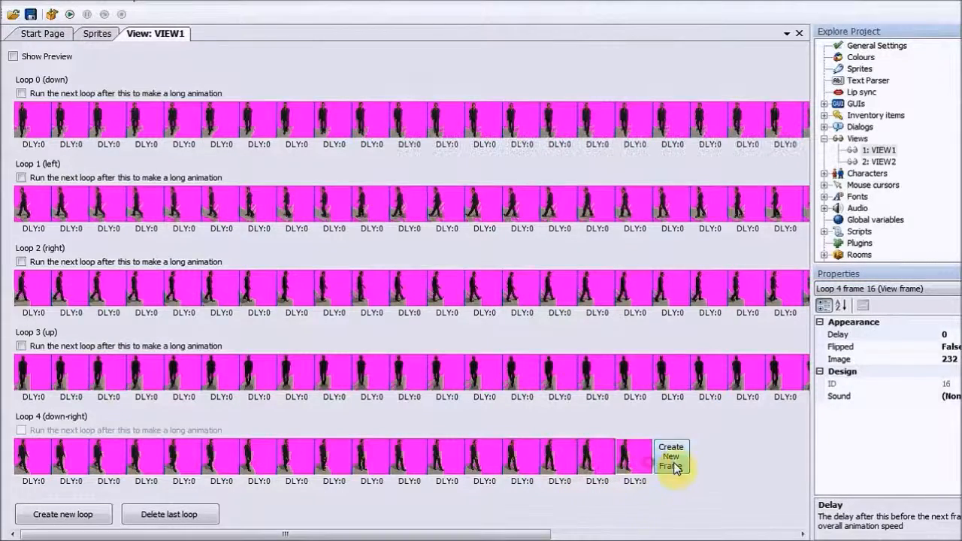
click(672, 467)
click(700, 462)
click(736, 468)
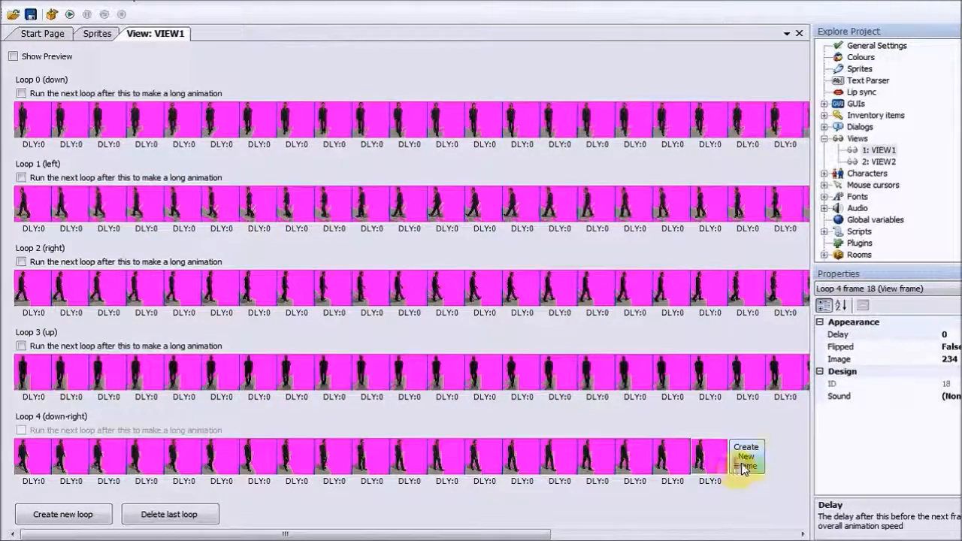
click(778, 469)
click(779, 469)
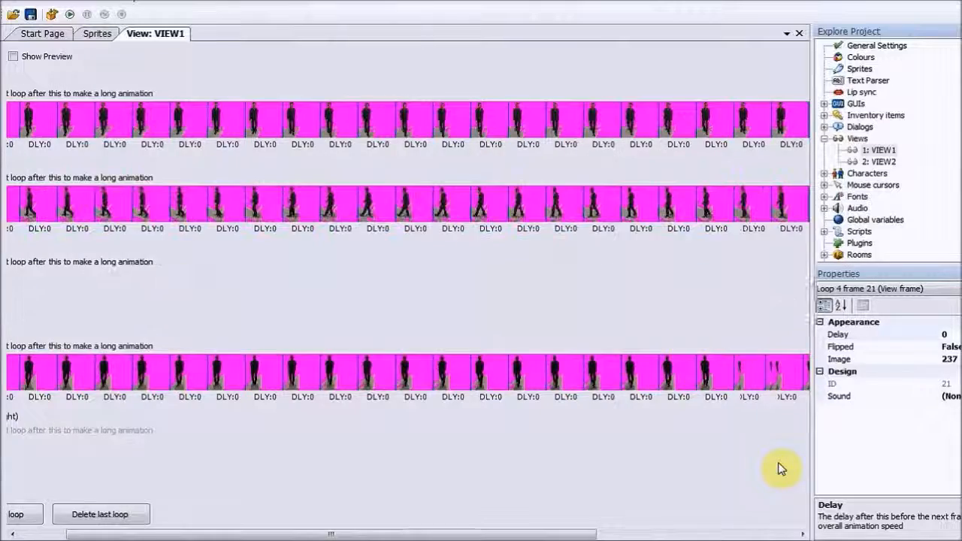
click(779, 468)
click(780, 468)
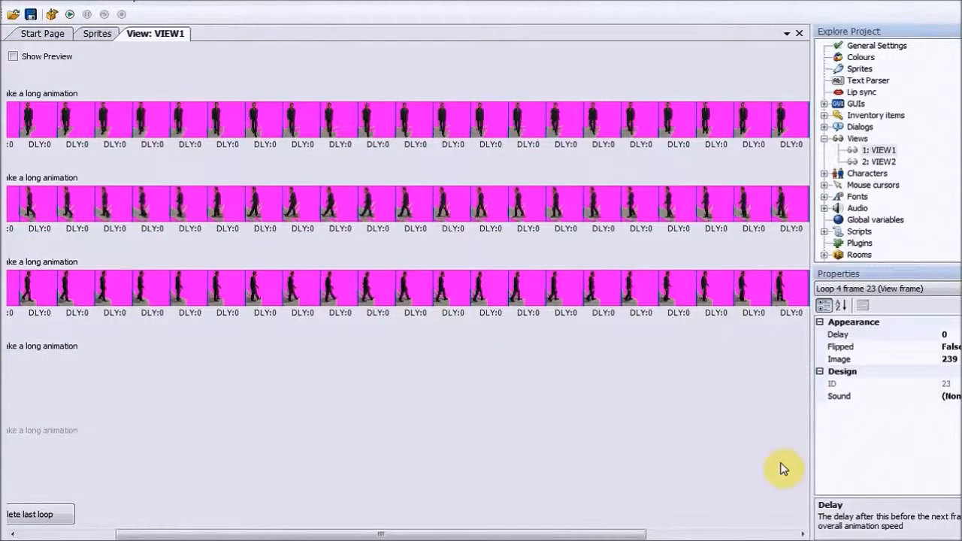
click(780, 468)
click(780, 468)
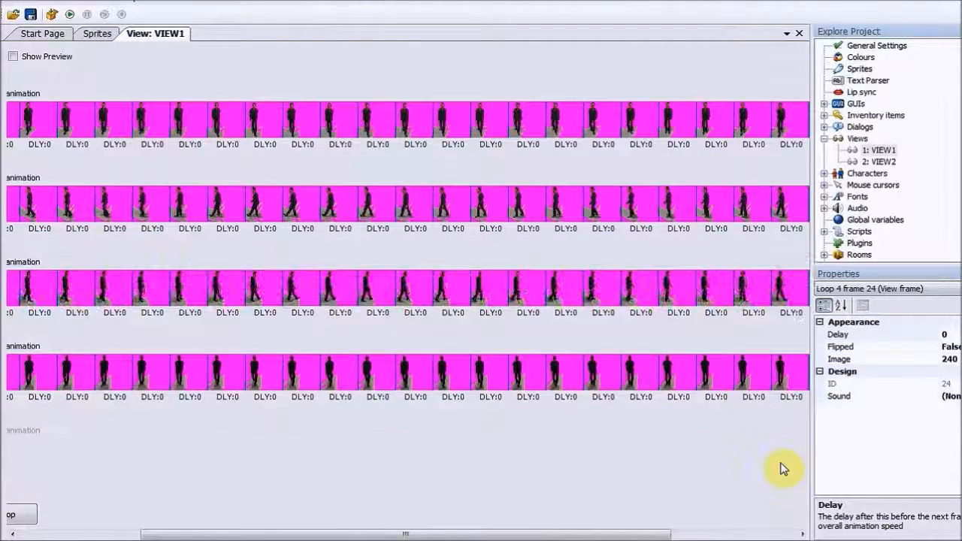
click(780, 468)
click(780, 467)
click(780, 468)
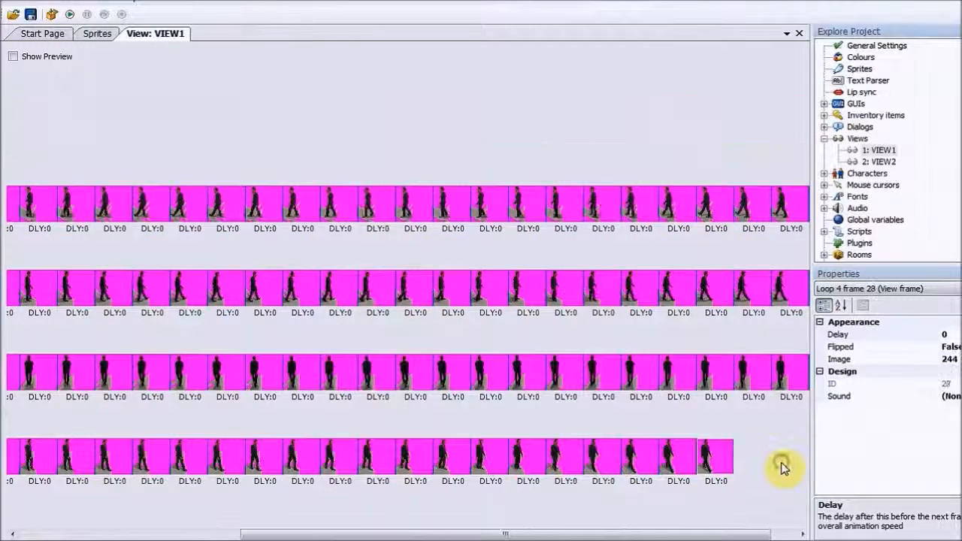
click(780, 468)
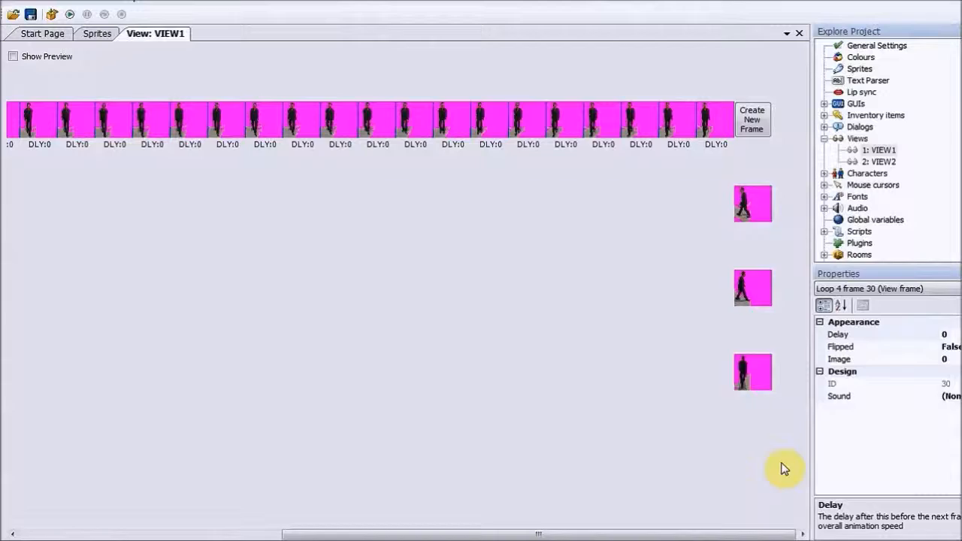
Delete the surplus blank frame at the end of Loop 4 (down-right) and close the Output window
click(782, 468)
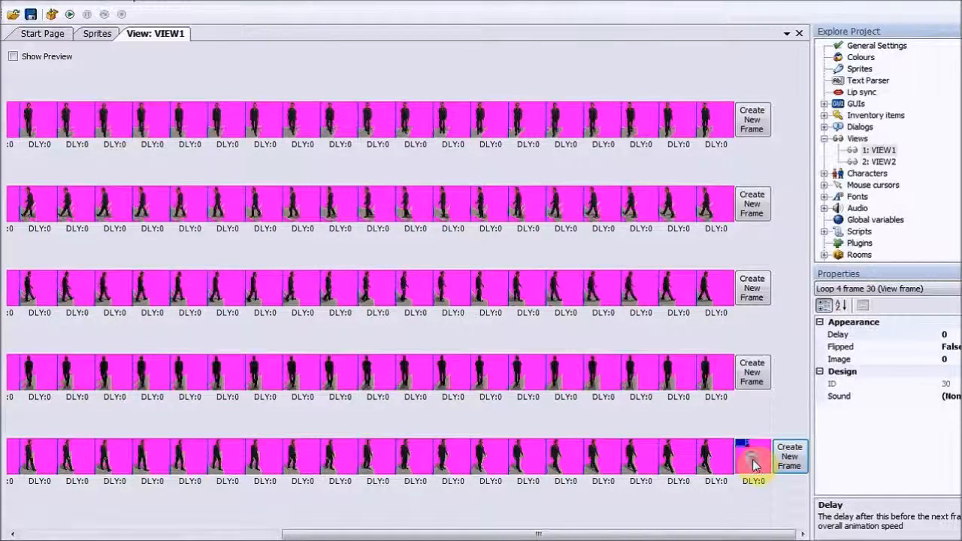
right_click(755, 467)
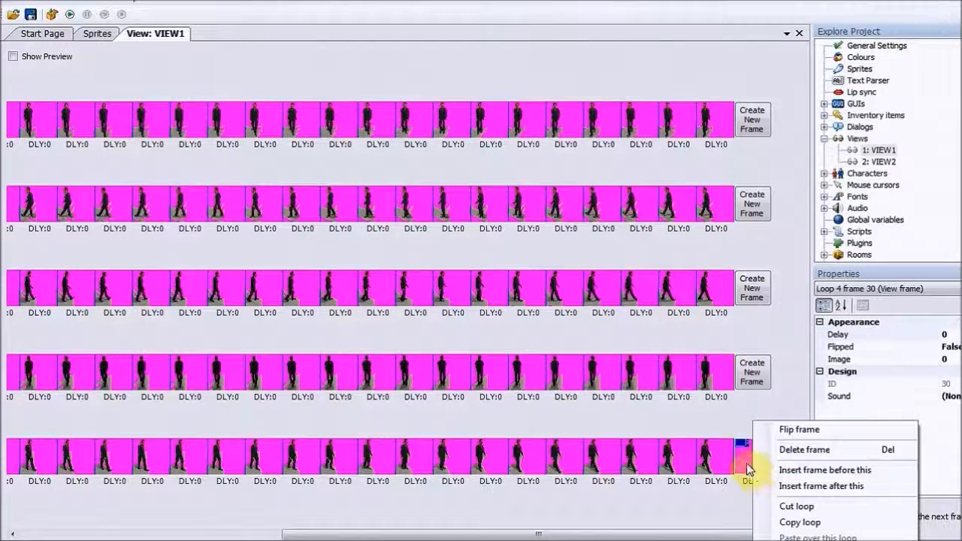
click(761, 450)
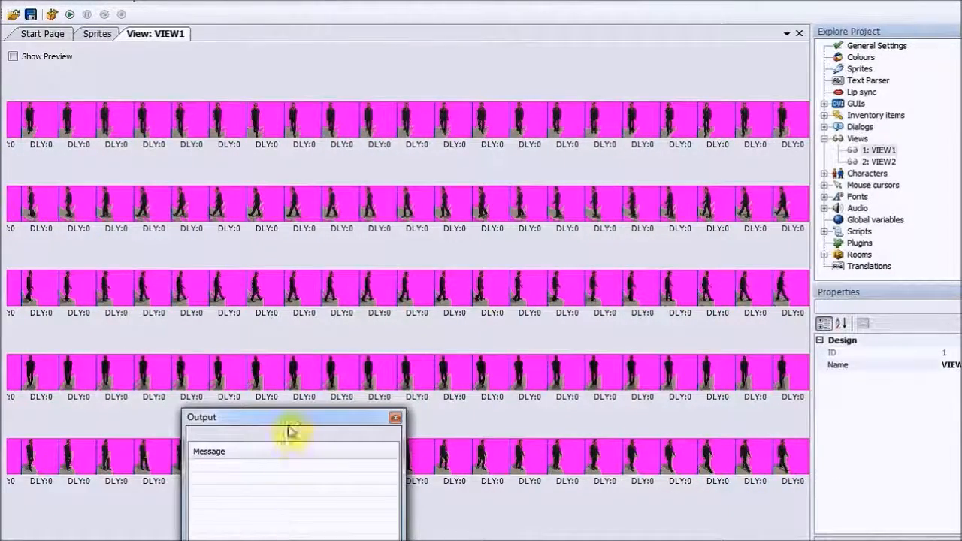
click(396, 420)
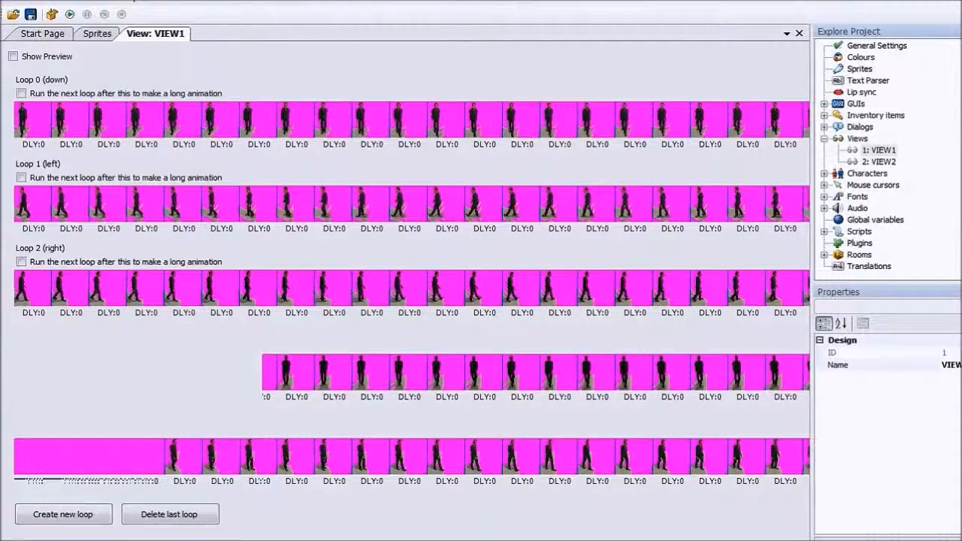
Add a new Loop 5 (up-right) to VIEW1 with a first frame that uses sprite 156 from the character folder
click(76, 518)
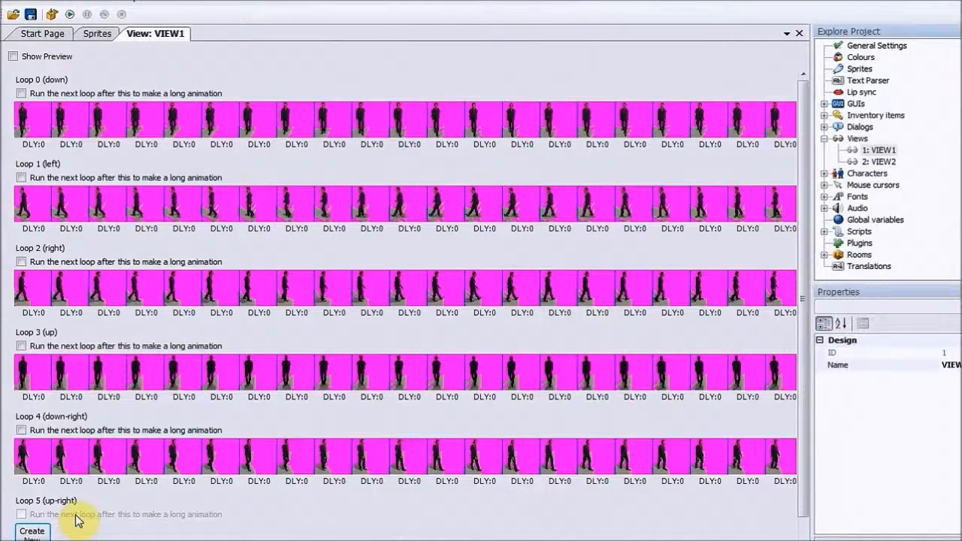
click(795, 462)
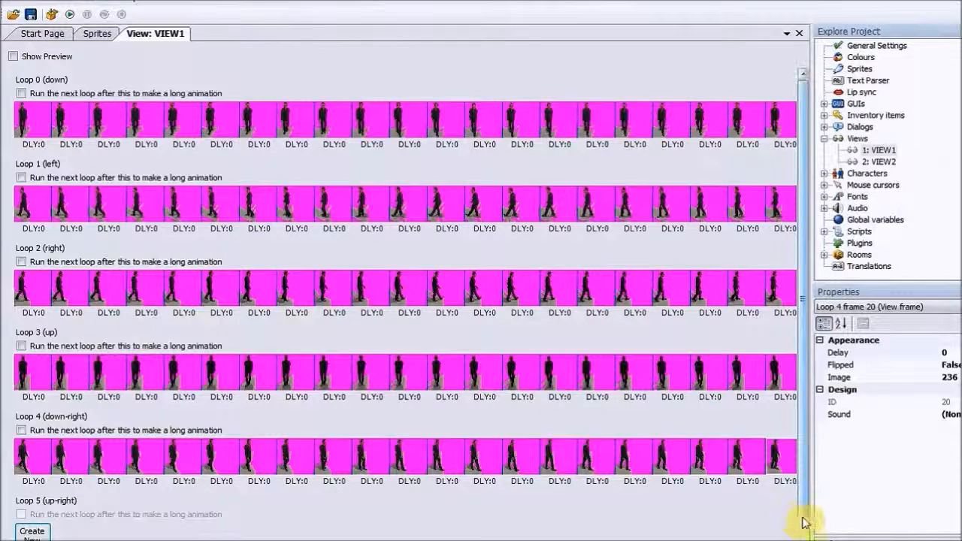
click(803, 531)
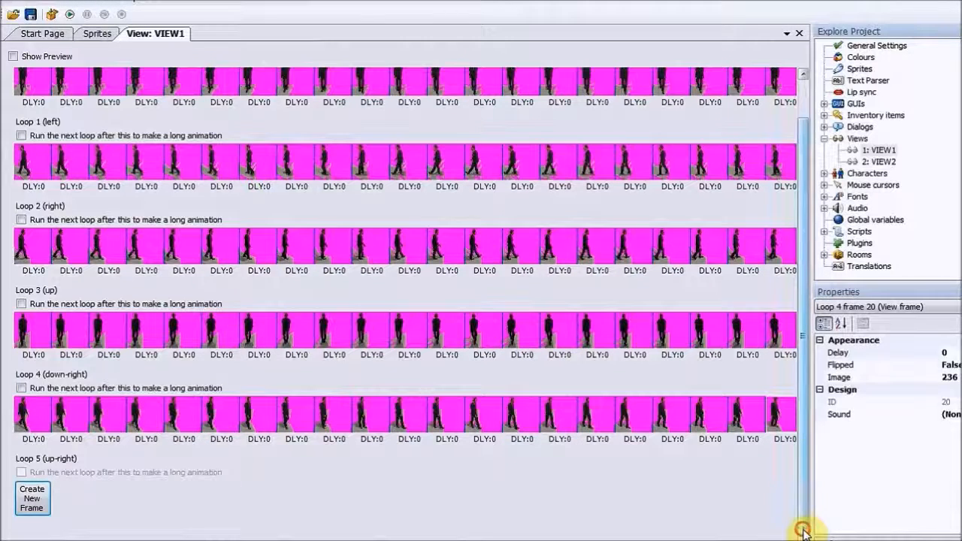
click(41, 510)
double_click(39, 509)
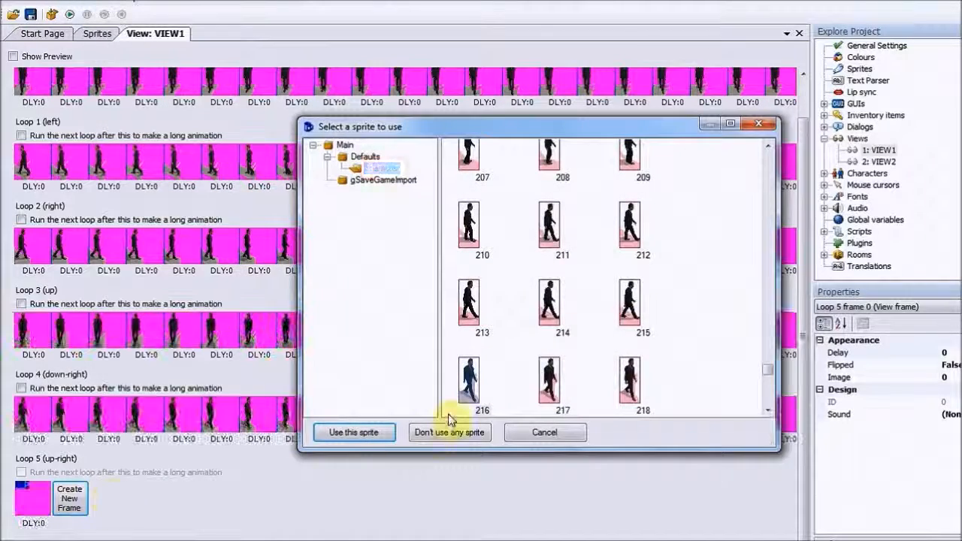
click(469, 380)
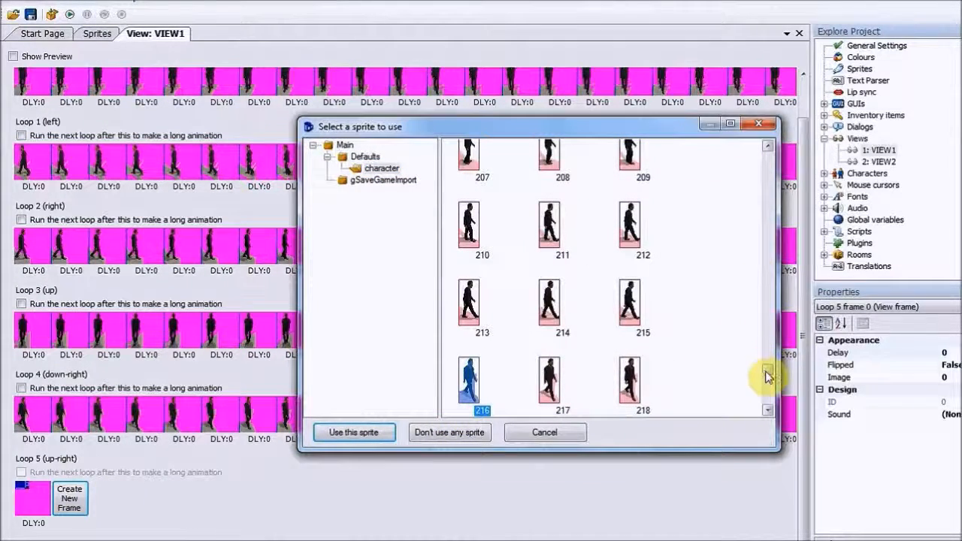
drag(768, 375, 772, 317)
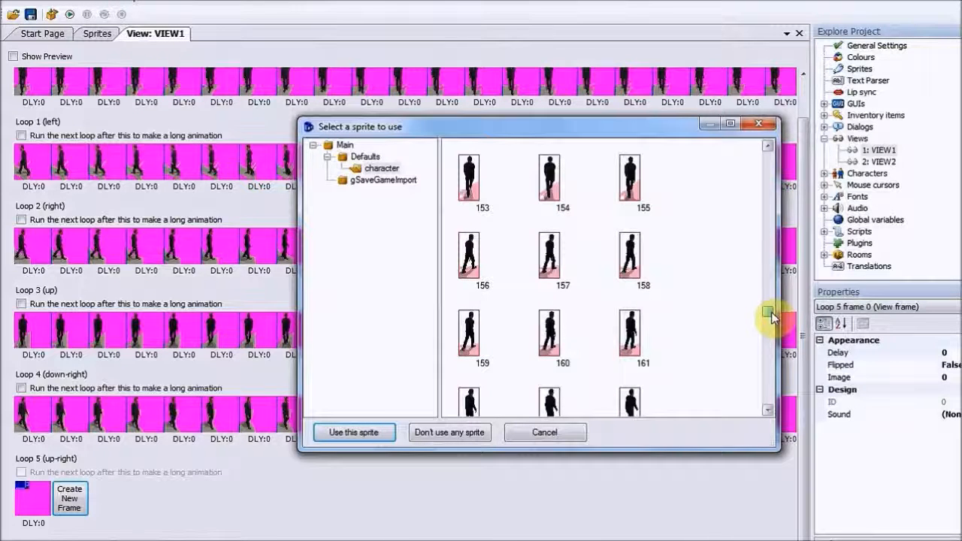
double_click(469, 269)
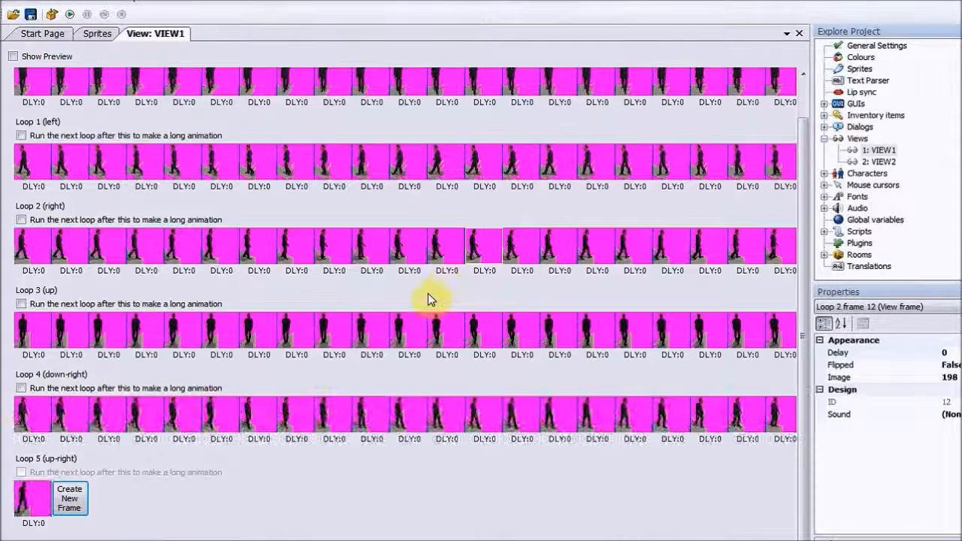
Add consecutive walking frames to Loop 5 (up-right) using sprites 157 through 185, for 30 walking frames in total
click(71, 509)
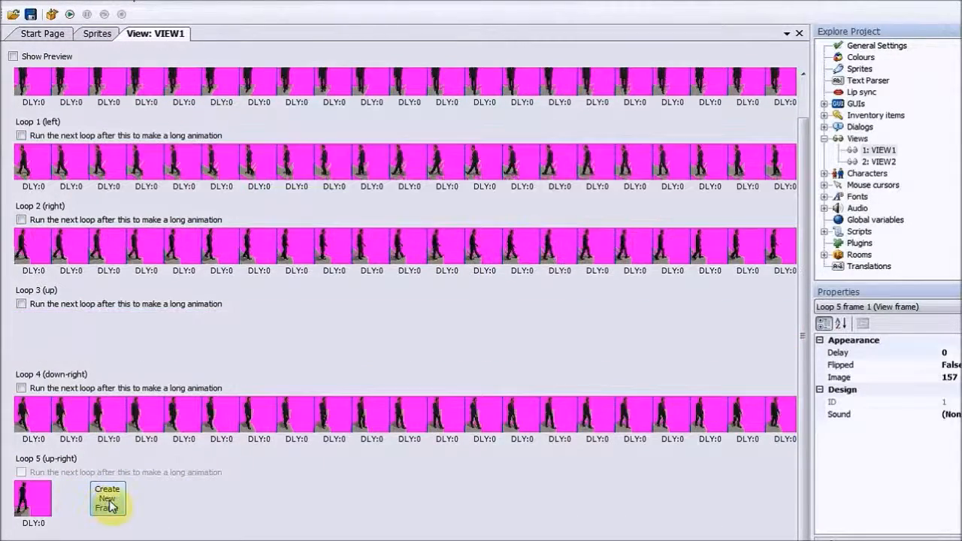
click(109, 502)
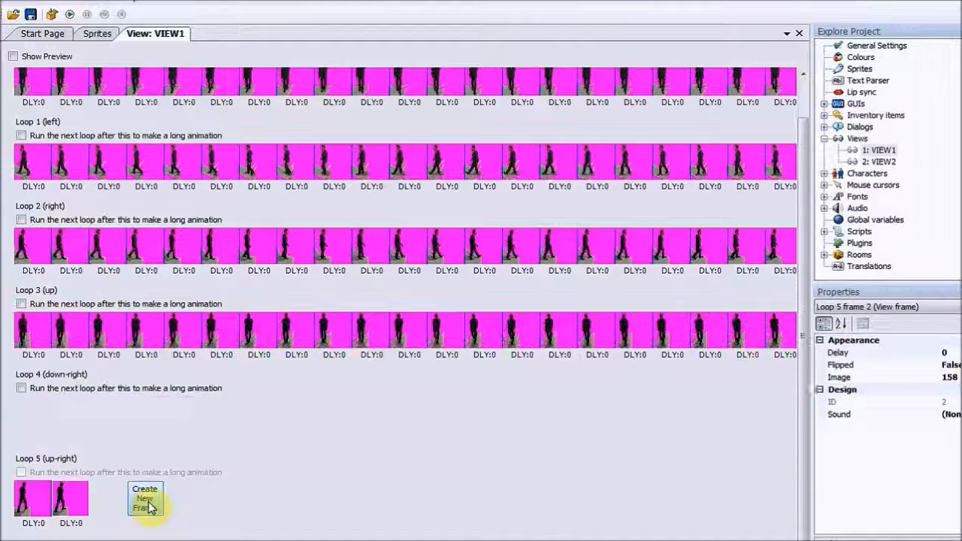
click(152, 502)
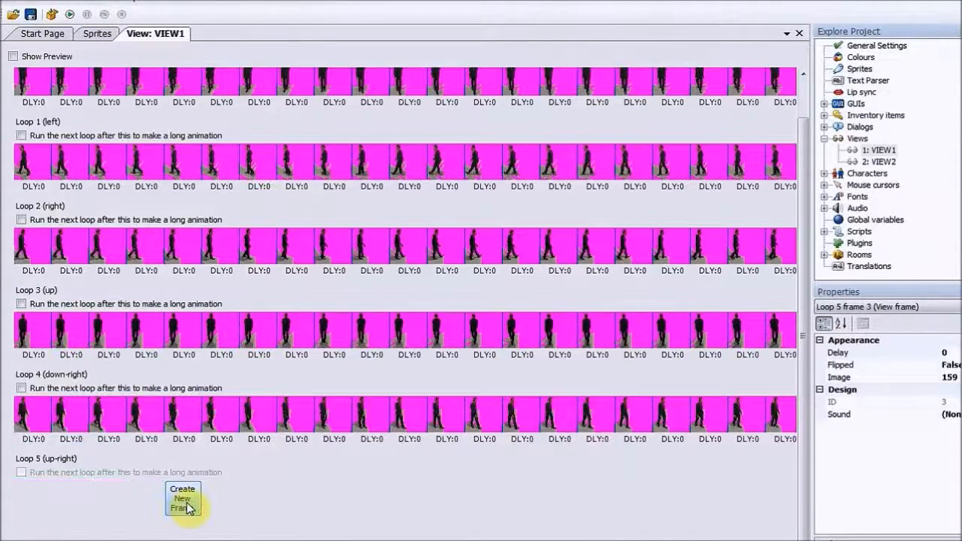
click(182, 506)
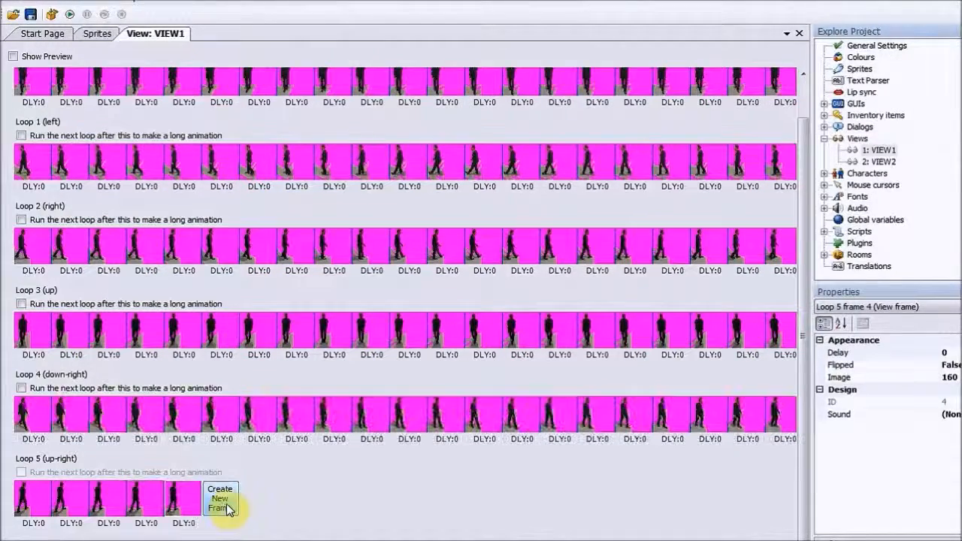
click(228, 510)
click(261, 507)
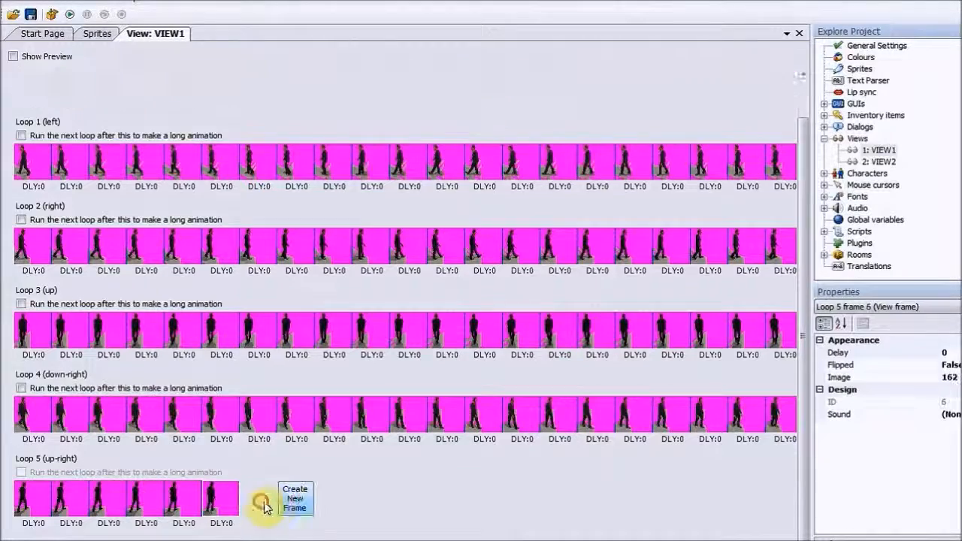
click(295, 506)
click(341, 508)
click(369, 503)
click(414, 502)
click(449, 502)
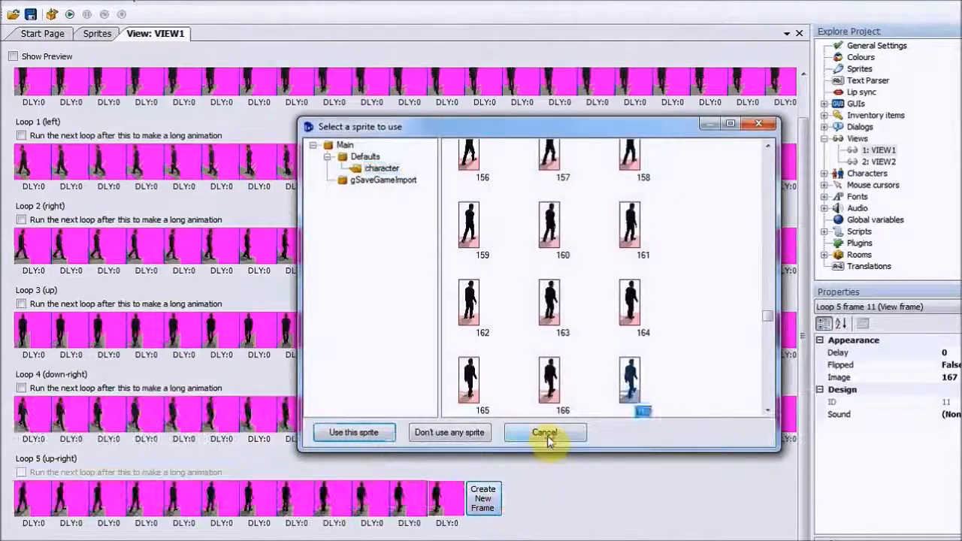
click(538, 433)
click(496, 496)
click(521, 499)
click(562, 502)
click(606, 504)
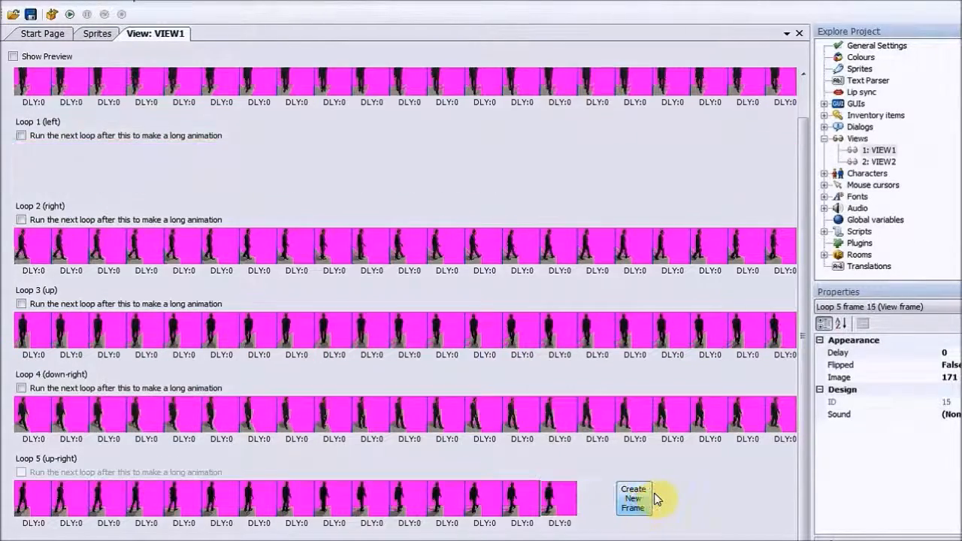
click(656, 506)
click(651, 506)
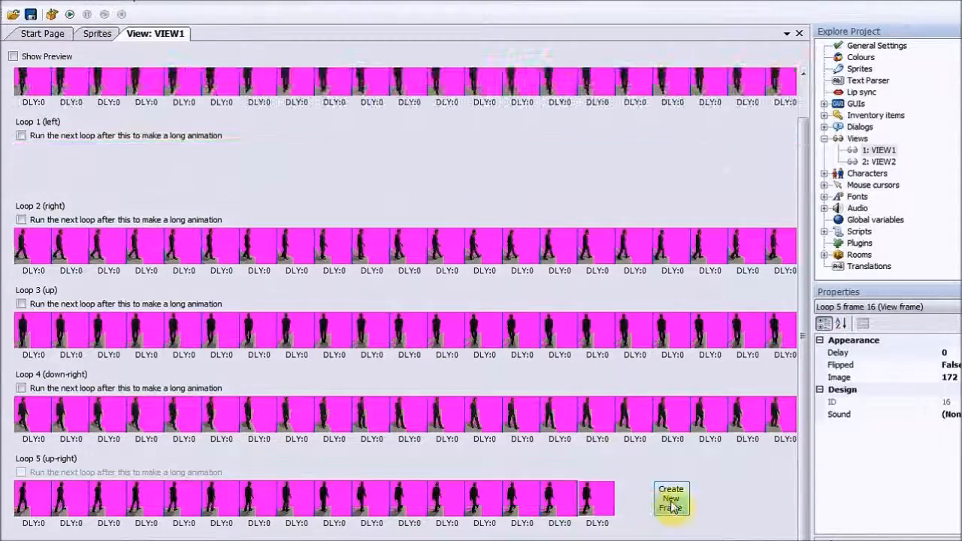
click(678, 506)
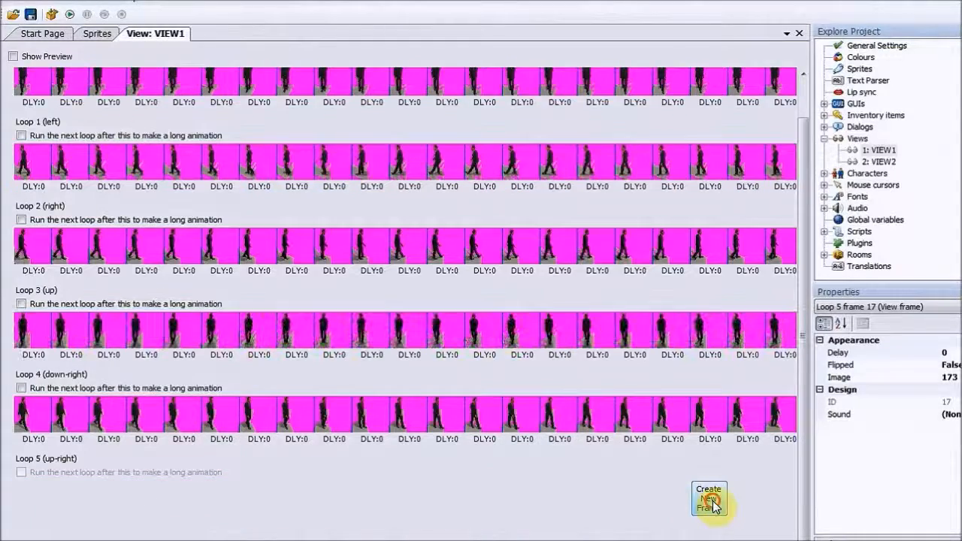
click(713, 504)
click(747, 504)
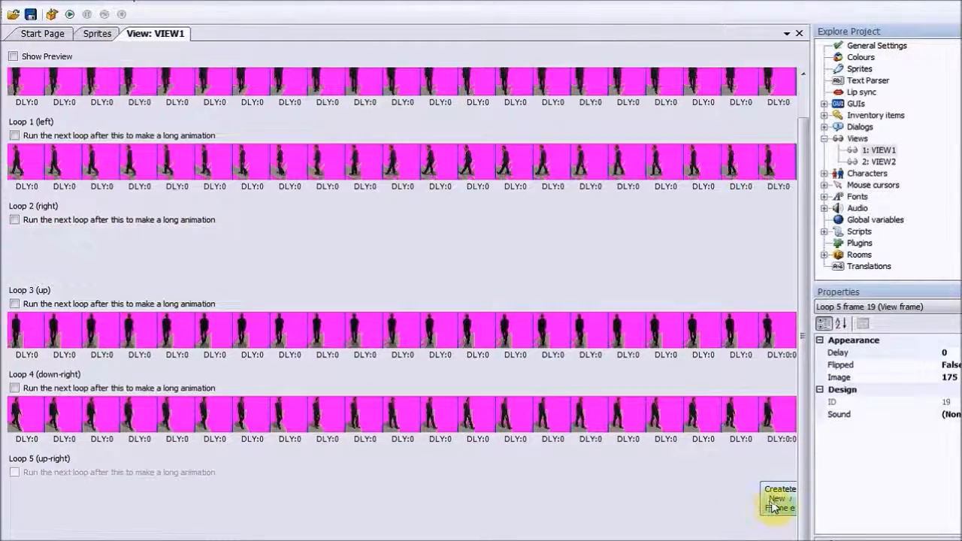
click(778, 500)
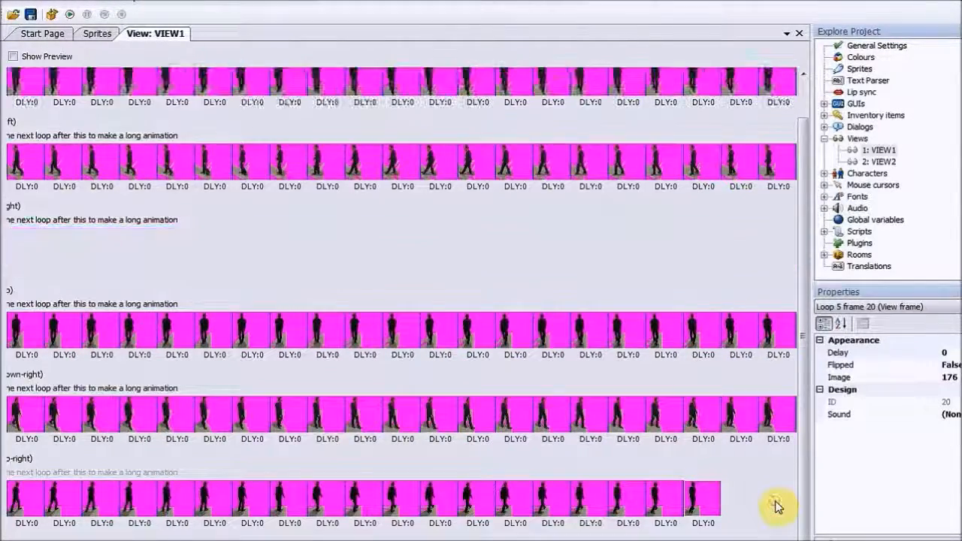
click(778, 500)
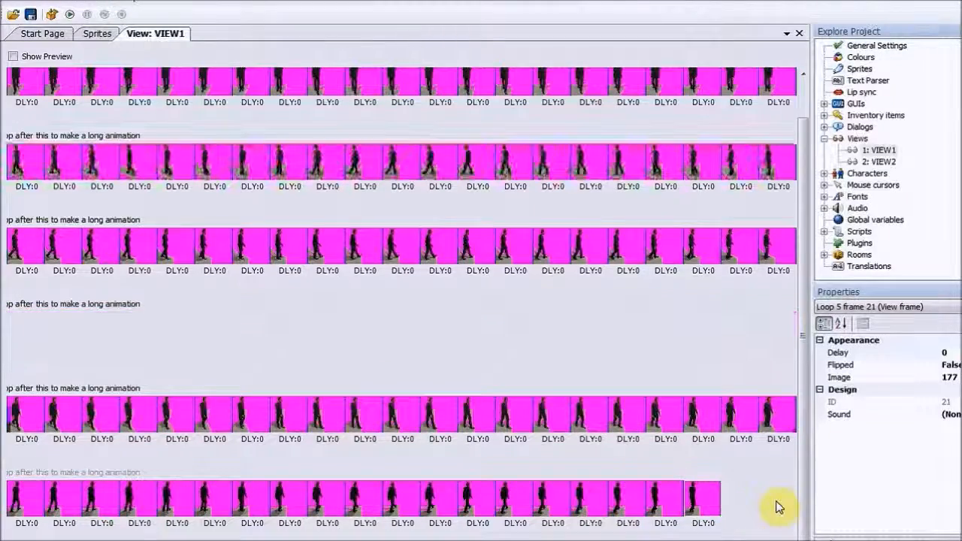
click(778, 504)
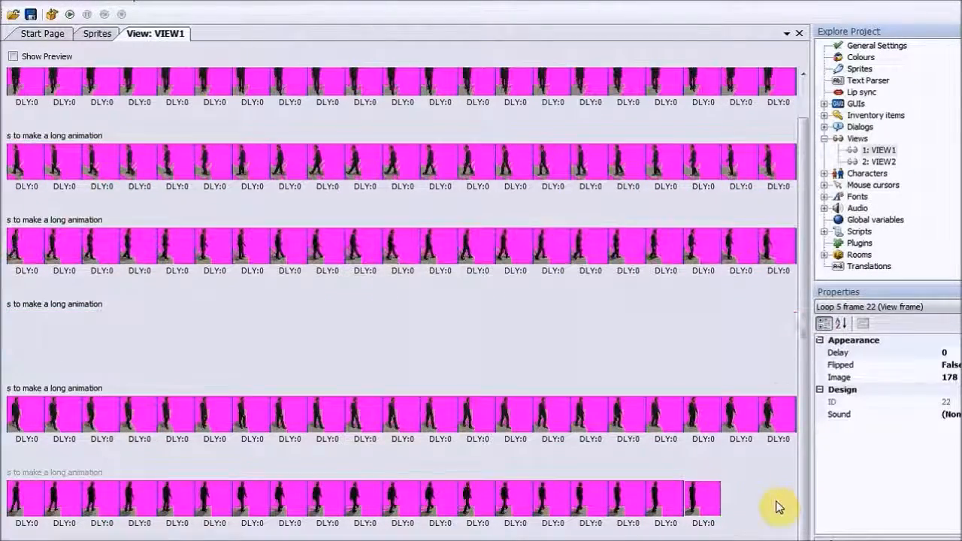
click(778, 503)
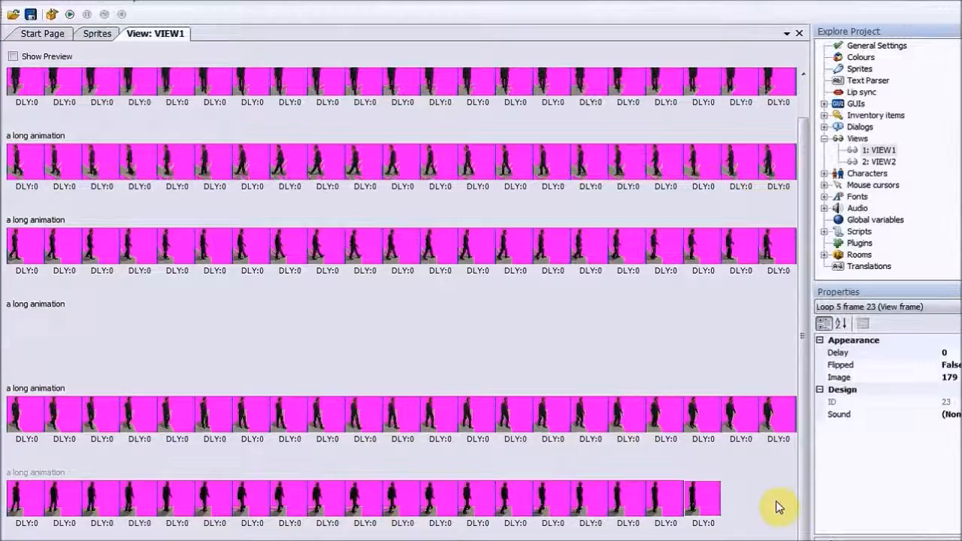
click(778, 504)
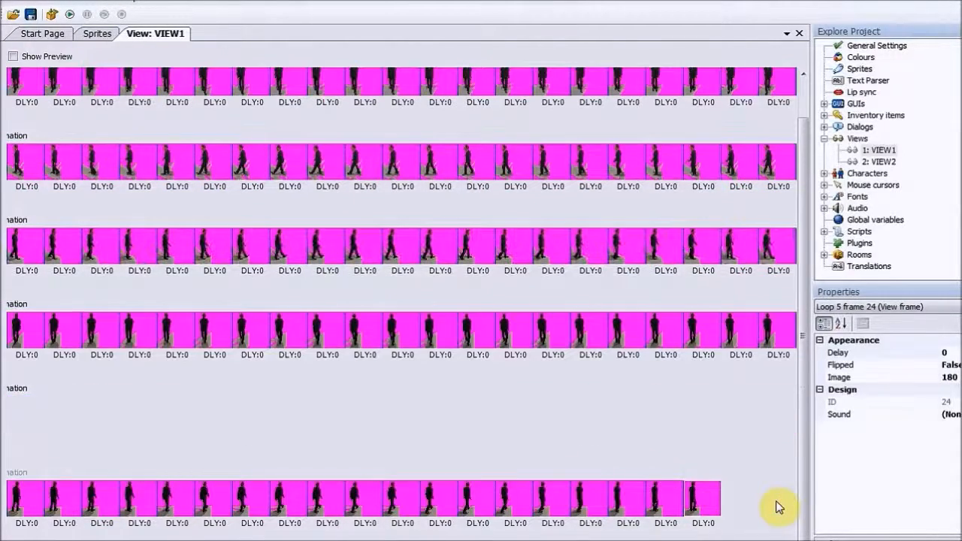
click(779, 506)
click(778, 506)
click(778, 505)
click(777, 503)
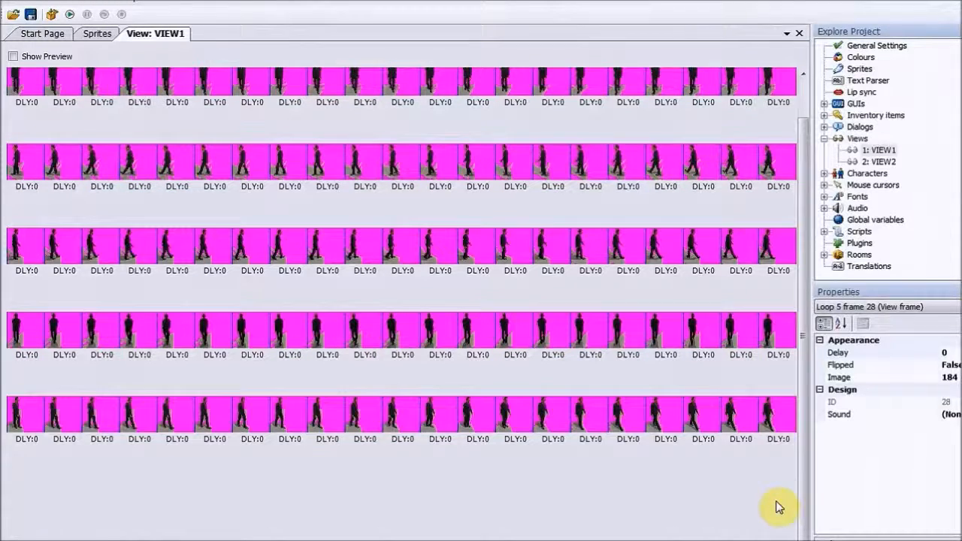
click(778, 504)
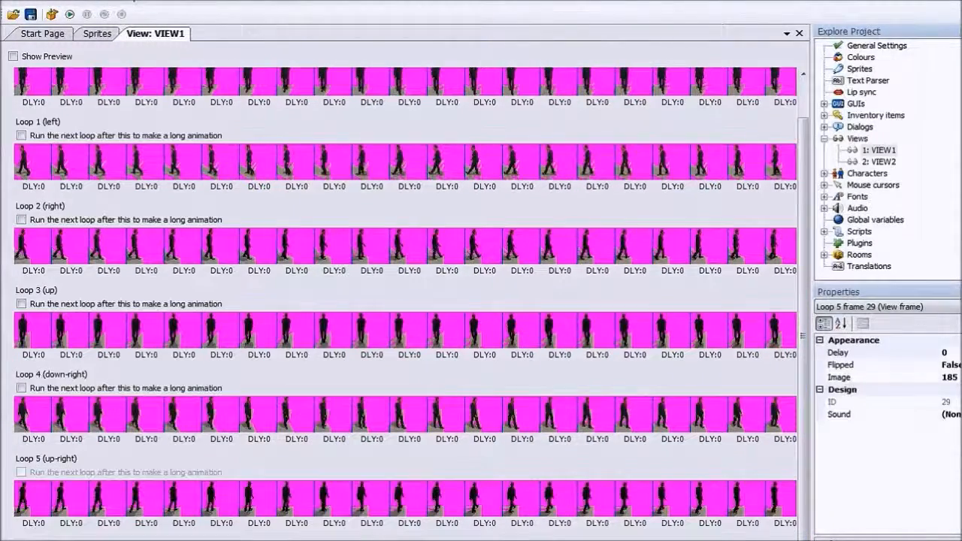
Add a new Loop 6 (down-left) to VIEW1 with a first frame that uses sprite 36 from the character folder
click(82, 540)
scroll(192, 495, down, 1)
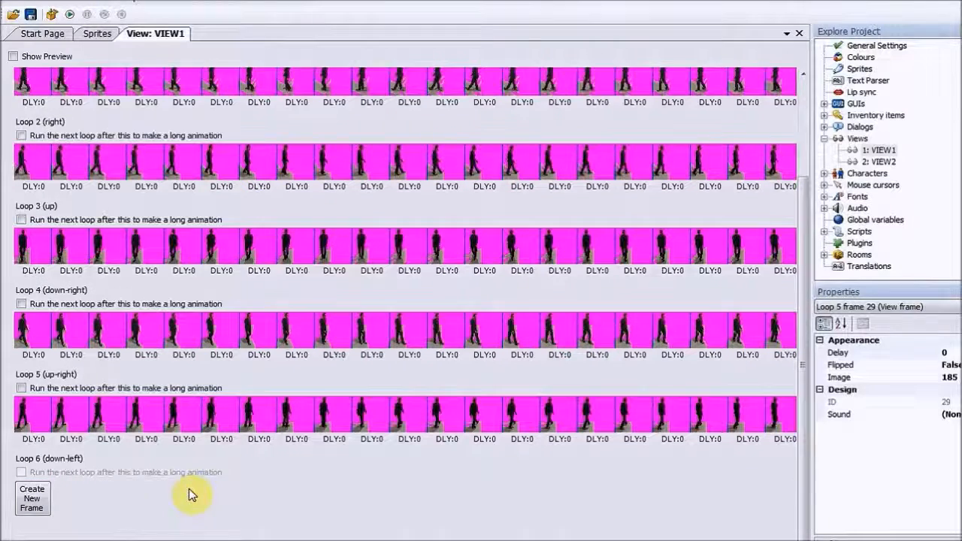
click(49, 499)
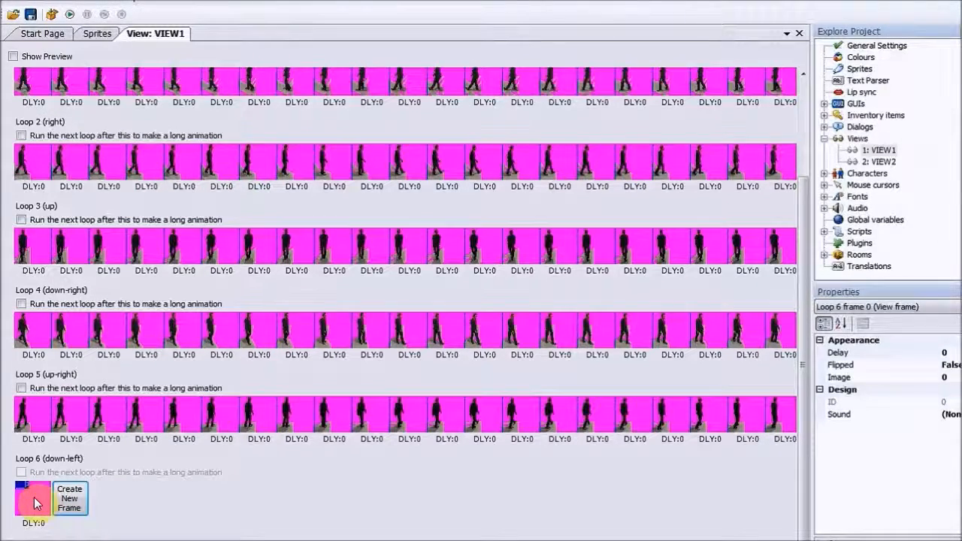
double_click(33, 503)
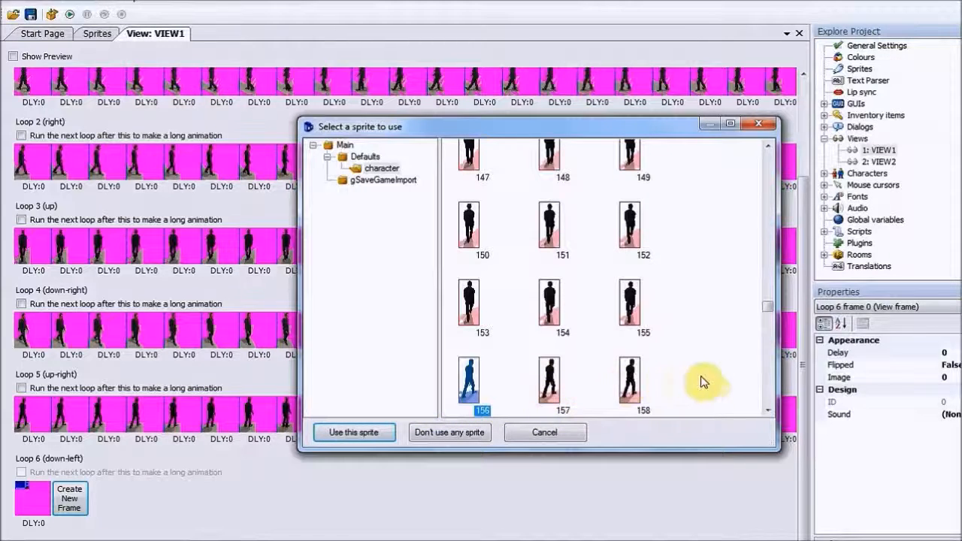
drag(767, 308, 771, 185)
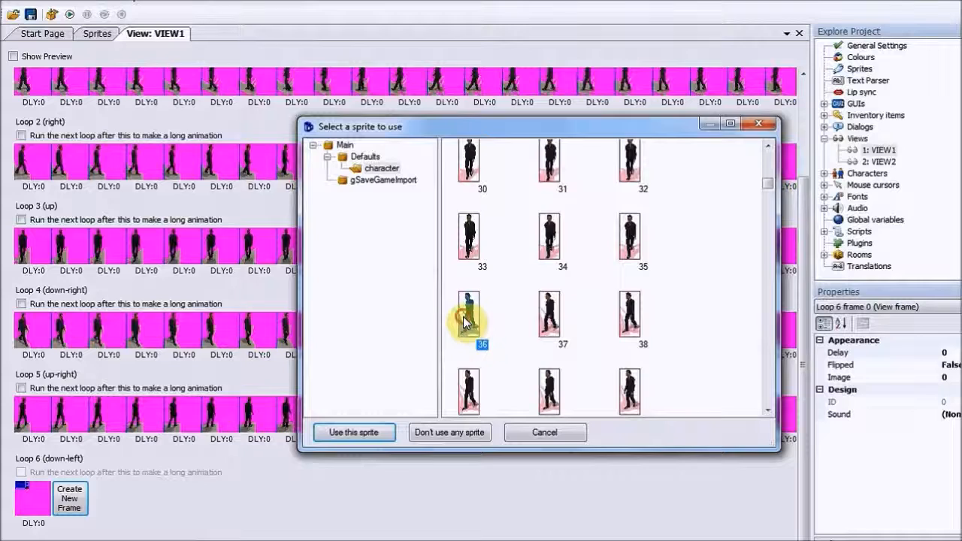
double_click(466, 322)
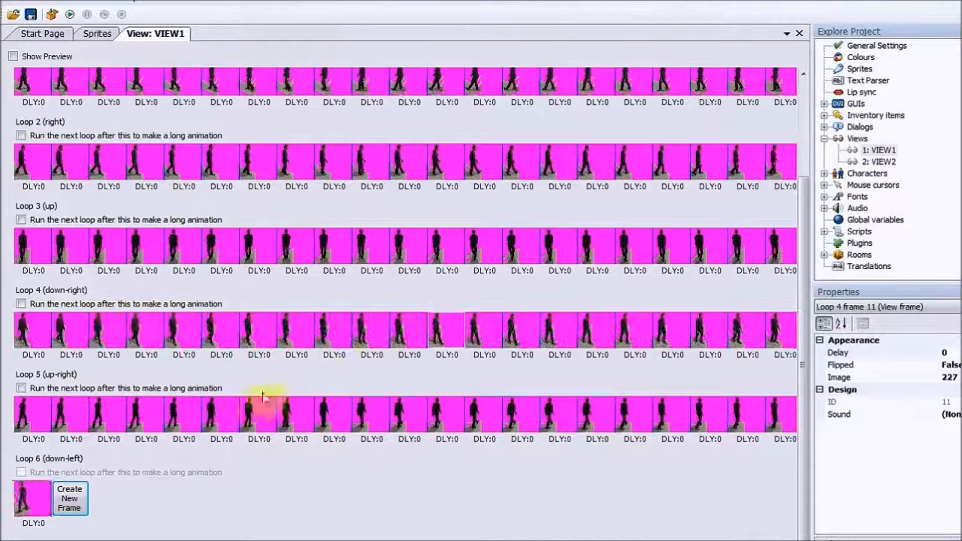
Add consecutive walking frames to Loop 6 (down-left) using sprites 37 through 65, for 30 walking frames in total
click(73, 493)
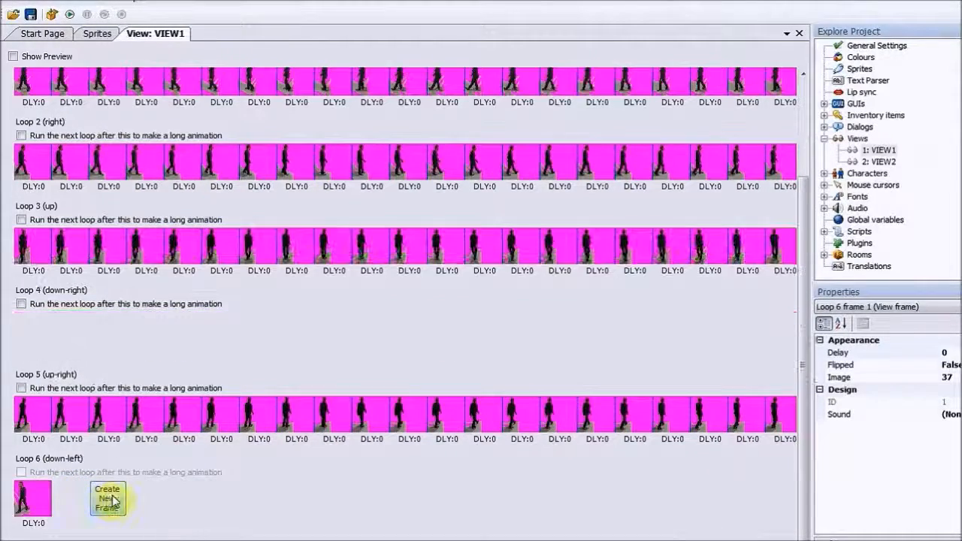
click(109, 497)
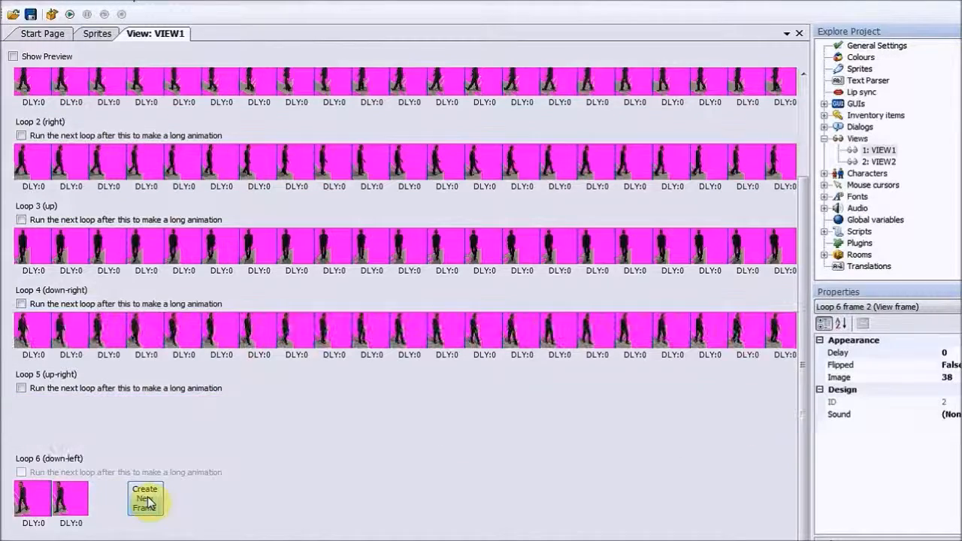
click(147, 497)
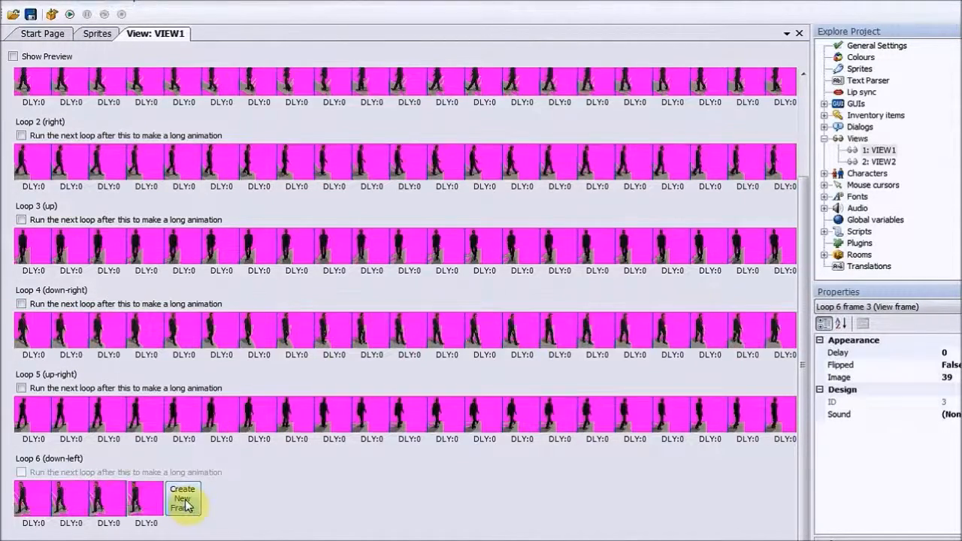
click(180, 501)
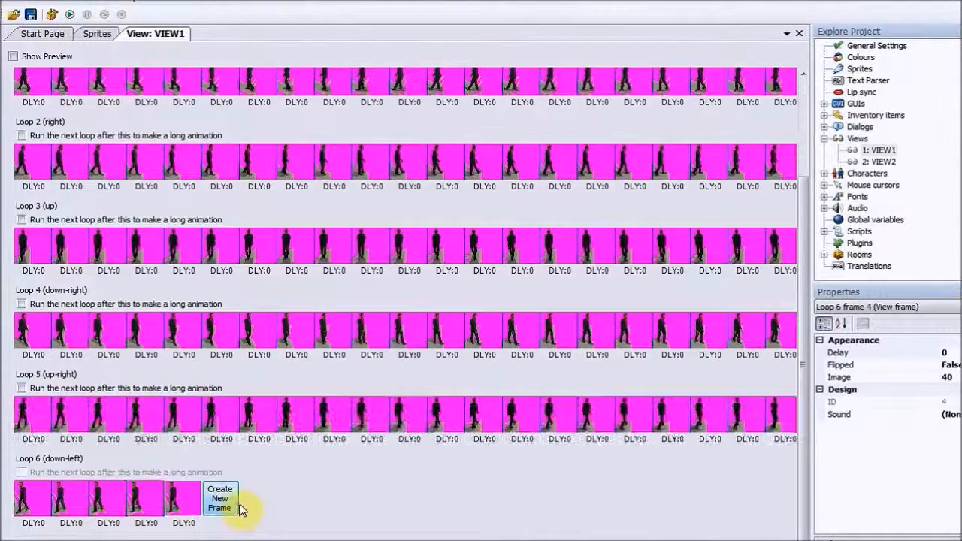
click(235, 506)
click(260, 508)
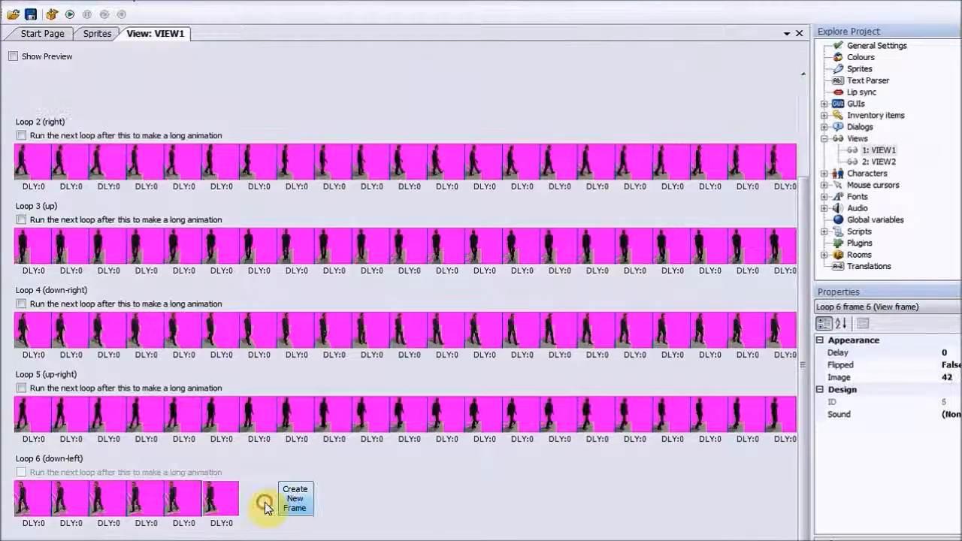
click(304, 508)
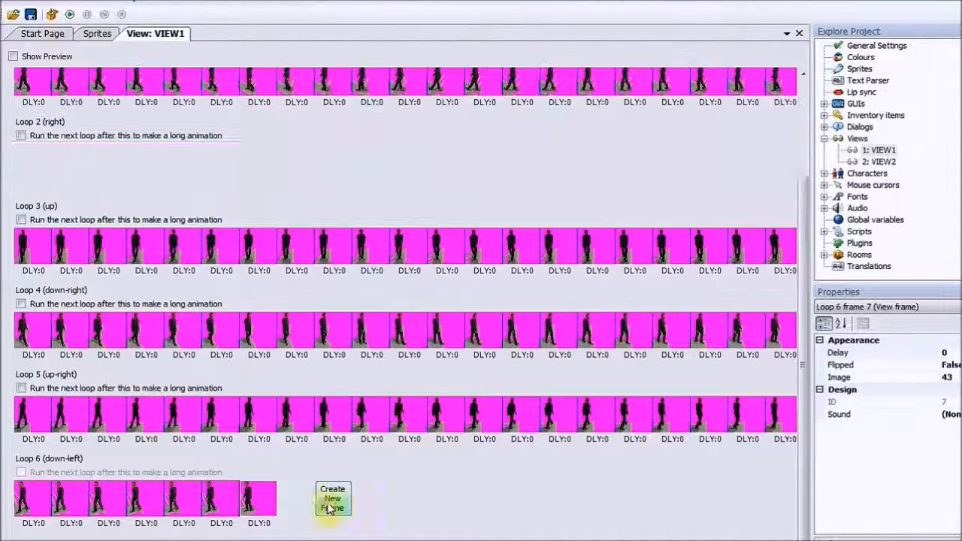
click(335, 508)
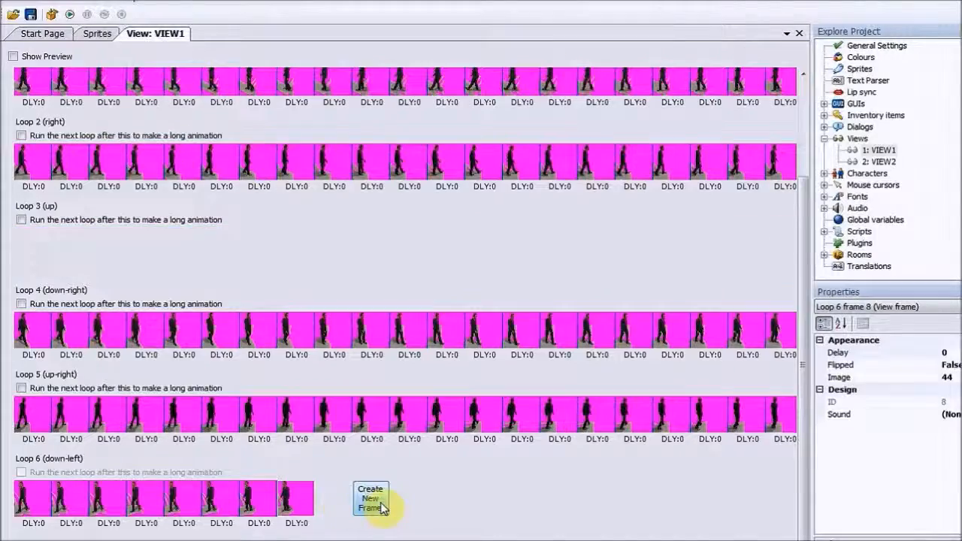
click(381, 507)
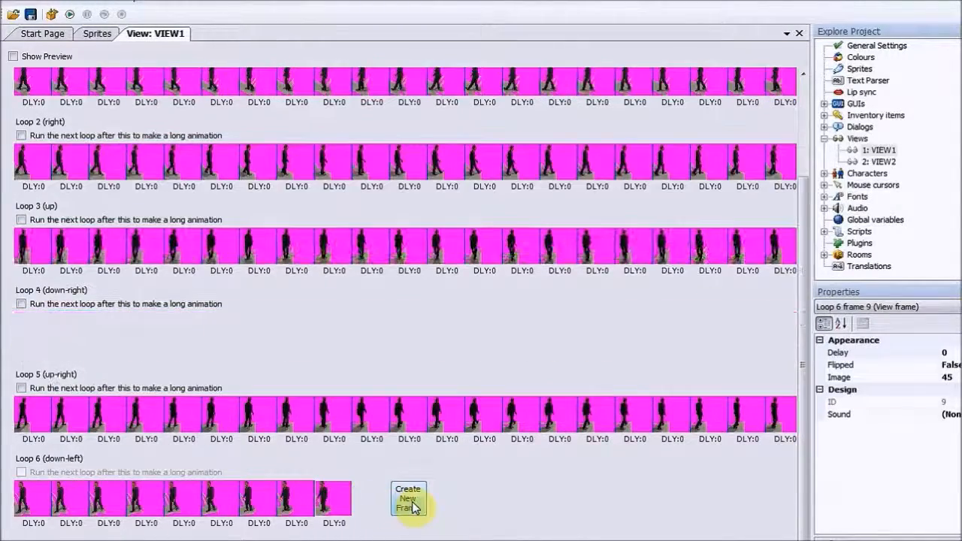
click(412, 508)
click(447, 508)
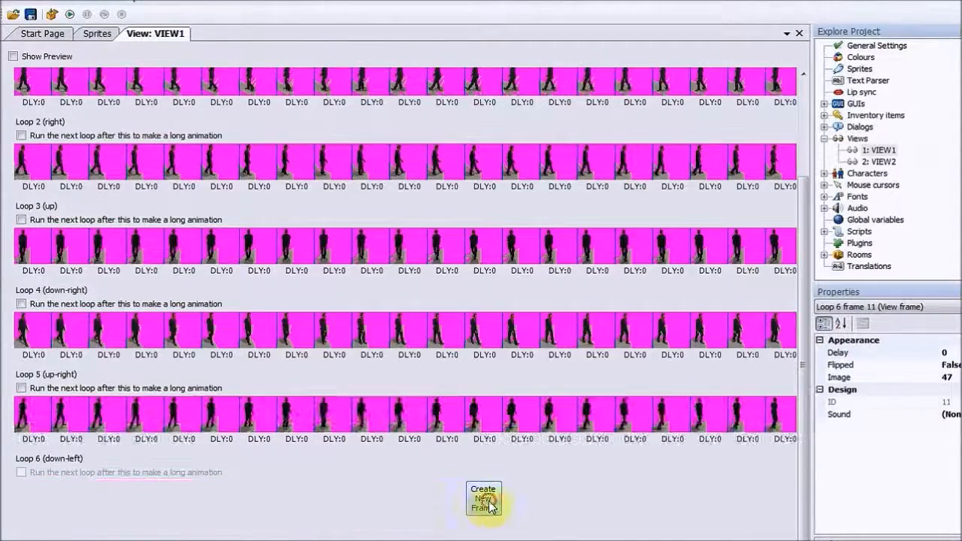
click(487, 507)
click(531, 504)
click(577, 508)
click(606, 505)
click(648, 508)
click(682, 505)
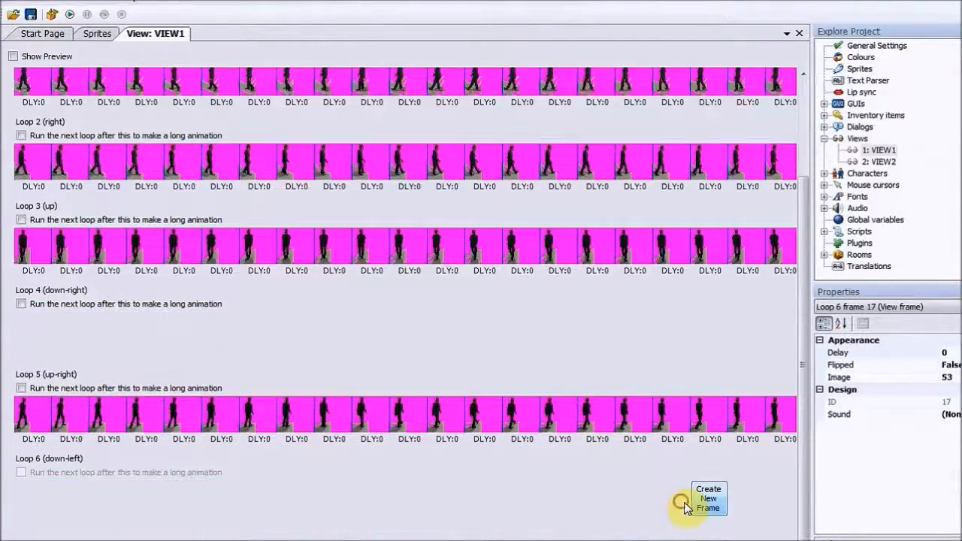
click(712, 509)
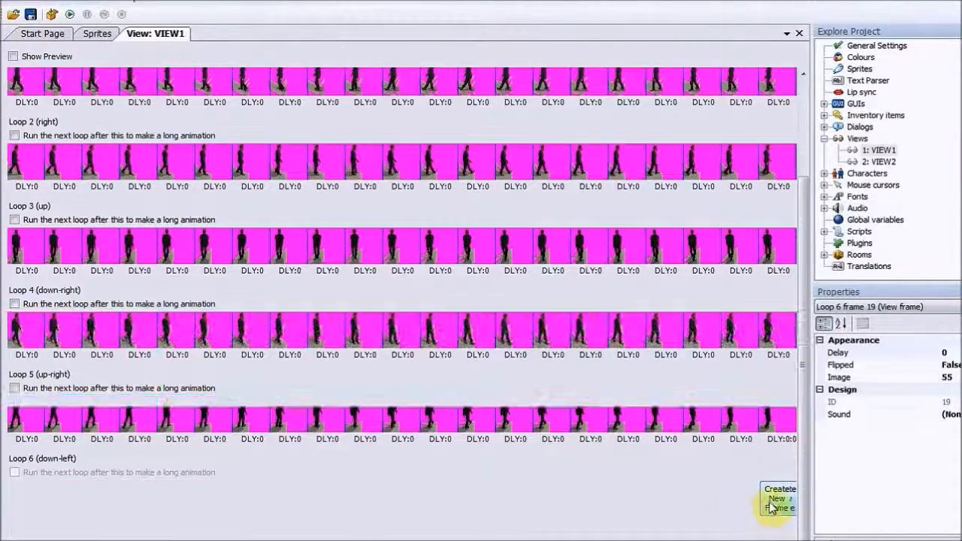
click(775, 505)
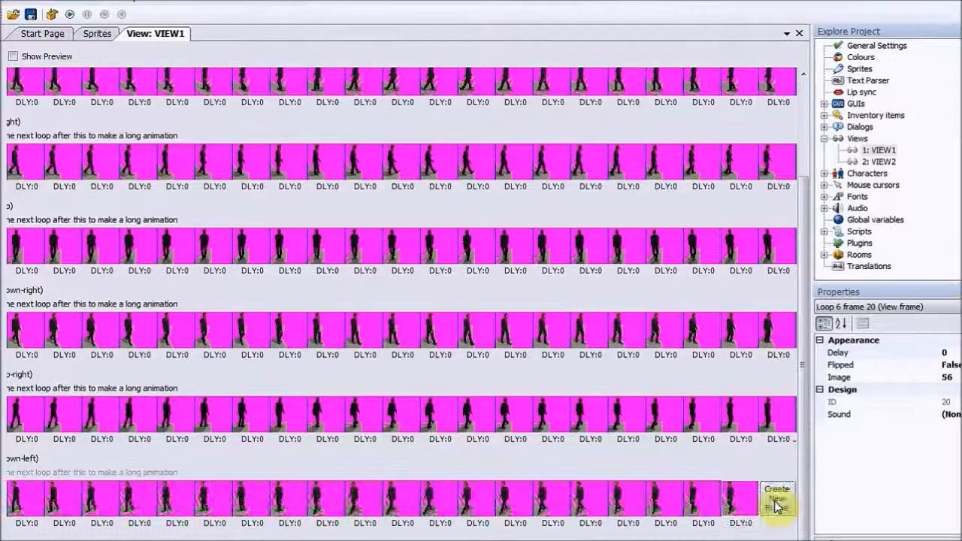
click(777, 505)
click(778, 508)
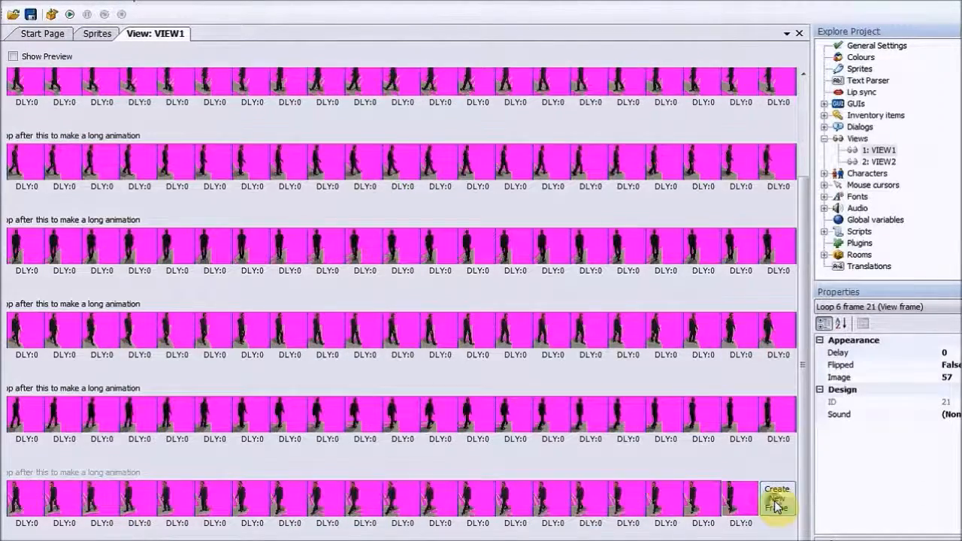
click(778, 507)
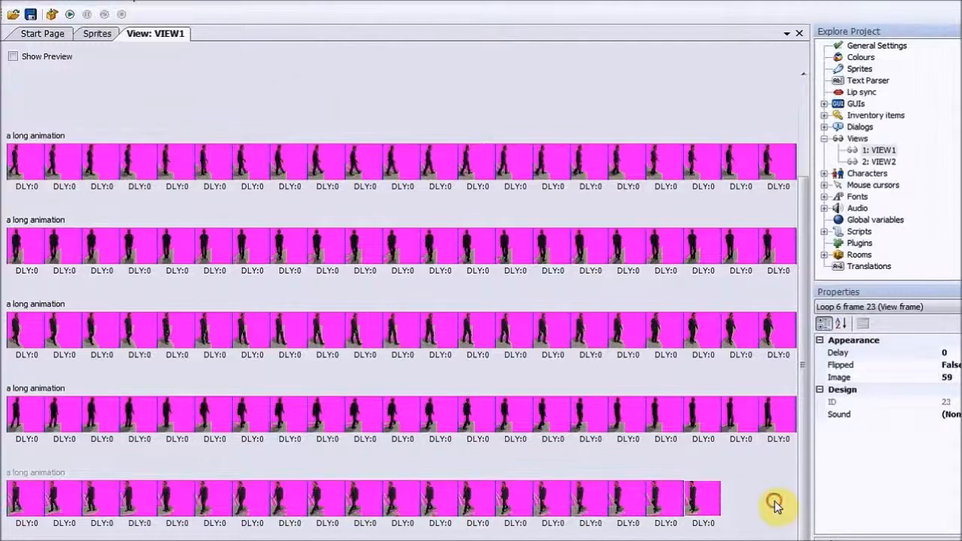
click(778, 508)
click(777, 508)
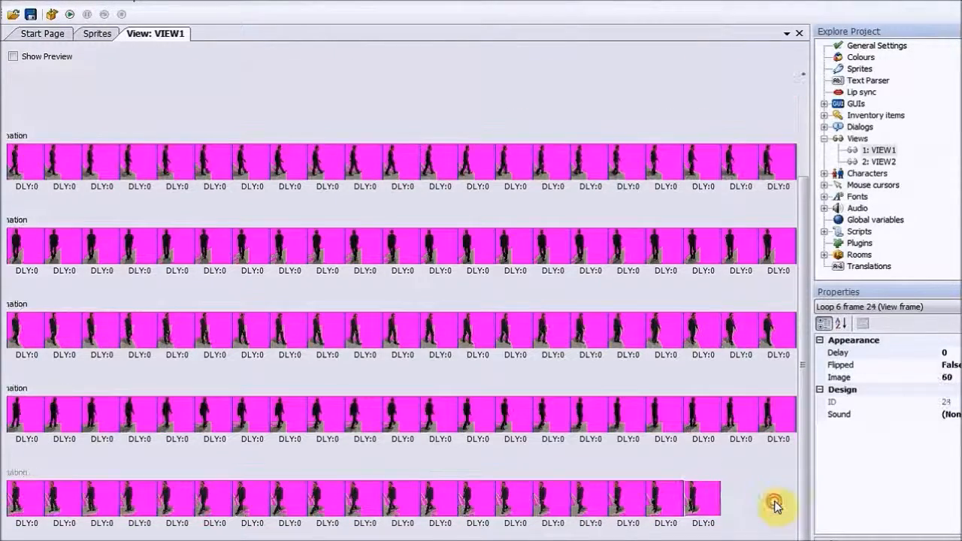
click(777, 507)
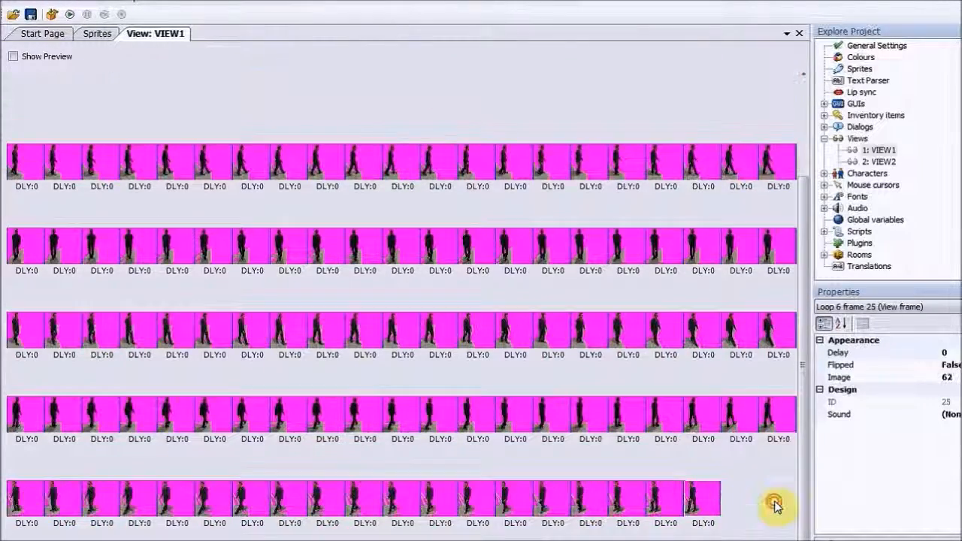
click(778, 507)
click(778, 507)
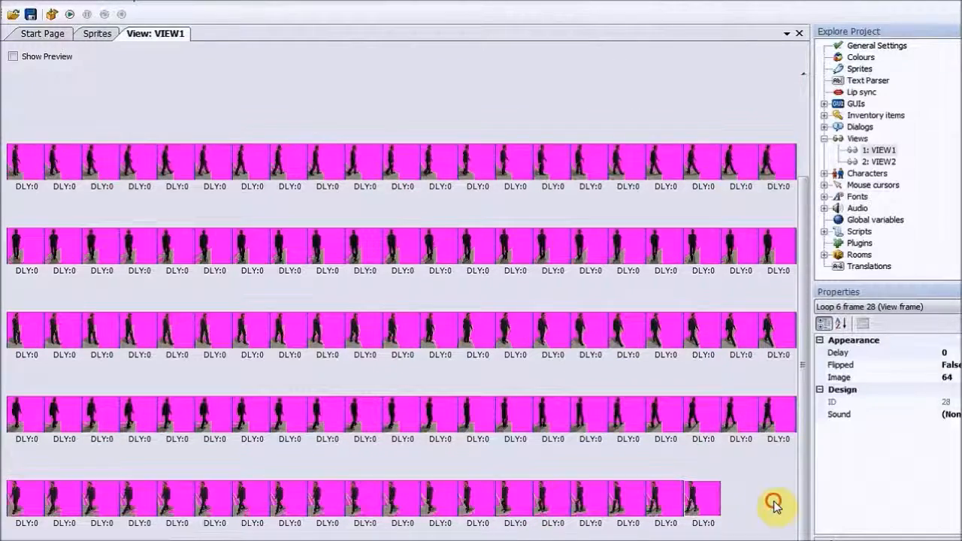
click(777, 507)
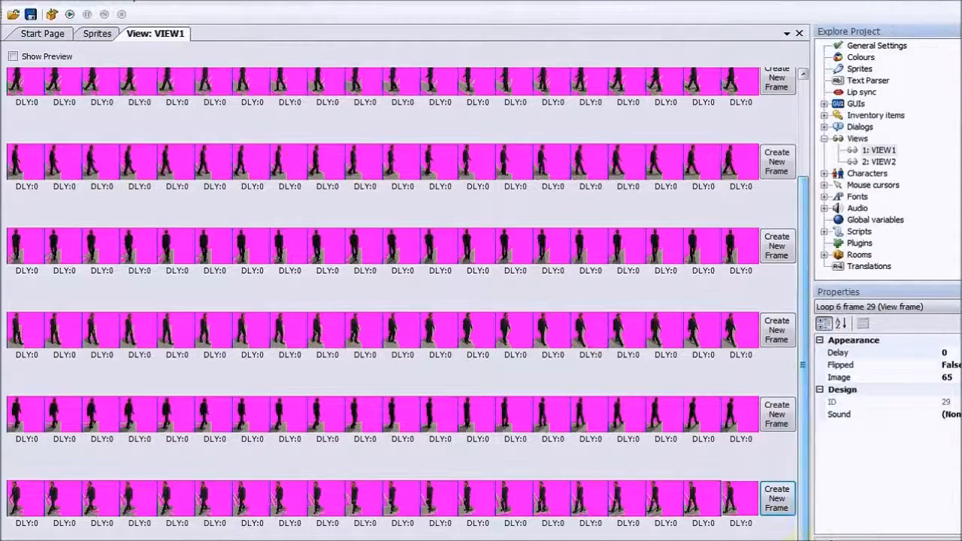
Add a new Loop 7 (up-left) to VIEW1 with a first frame that uses sprite 96 from the character folder
scroll(402, 301, left, 4)
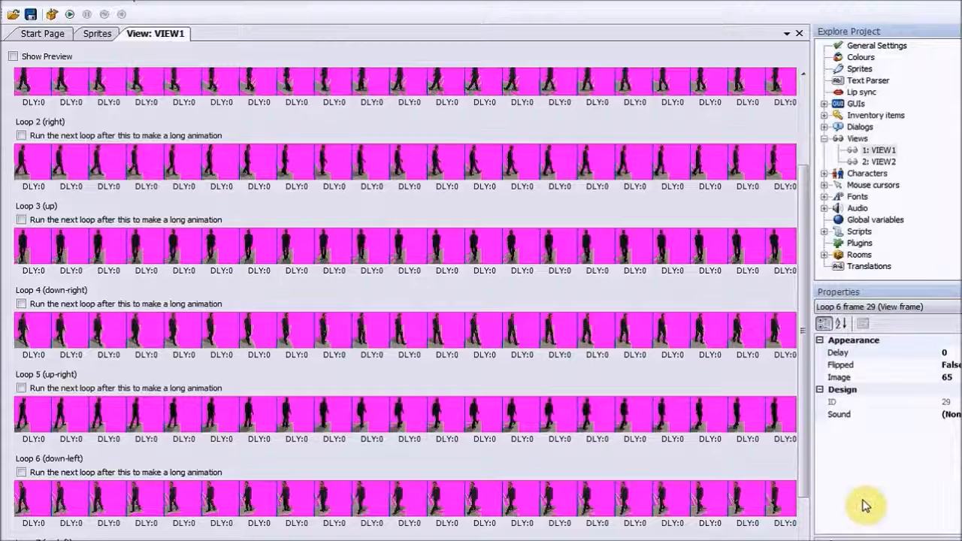
scroll(801, 497, down, 2)
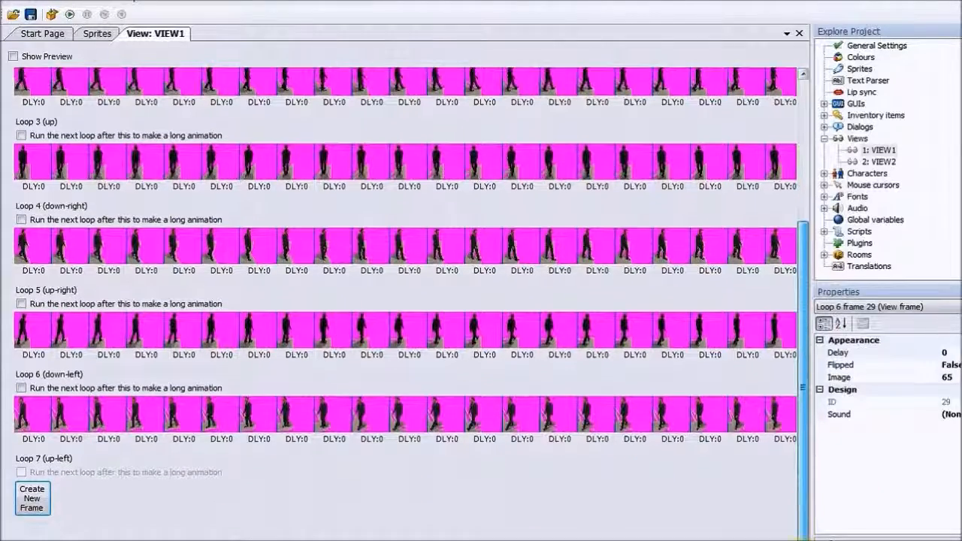
click(34, 501)
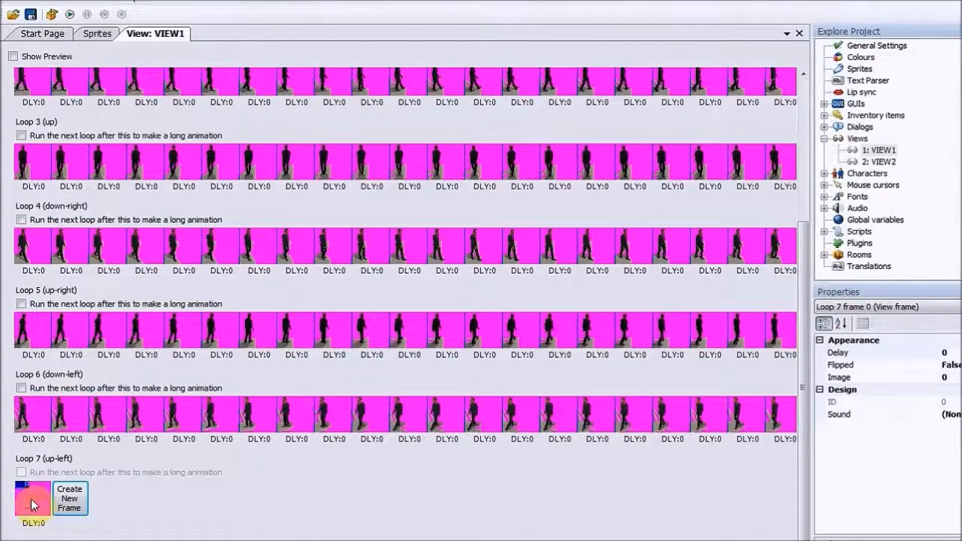
double_click(34, 504)
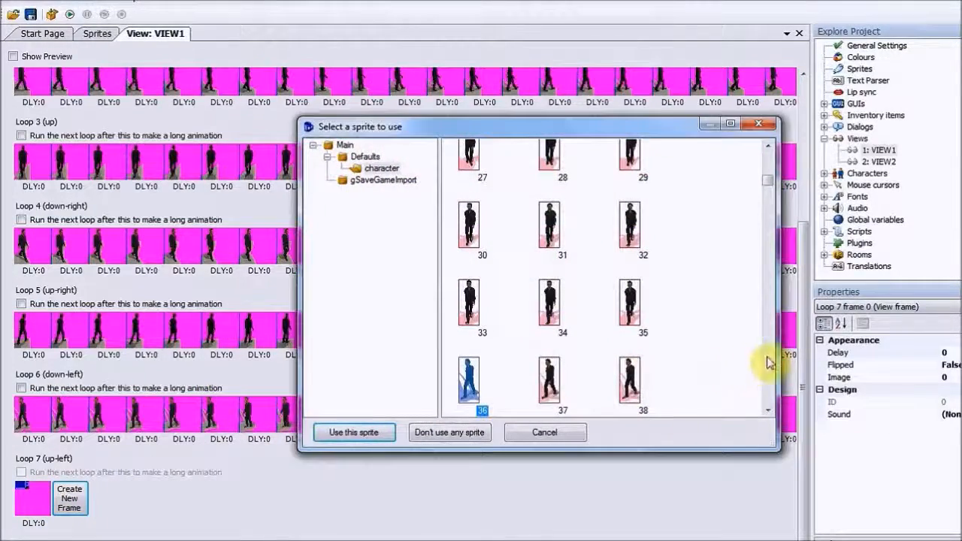
drag(765, 184, 759, 252)
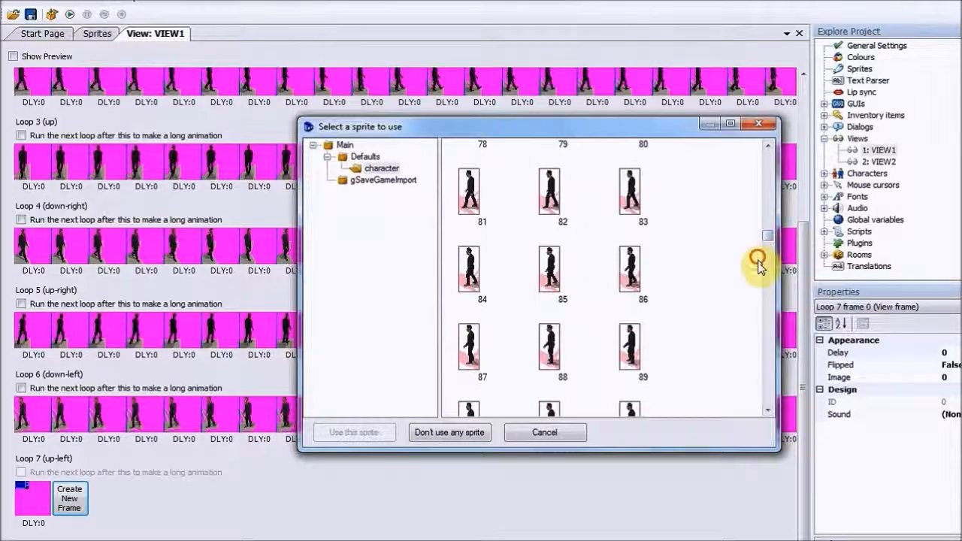
click(767, 399)
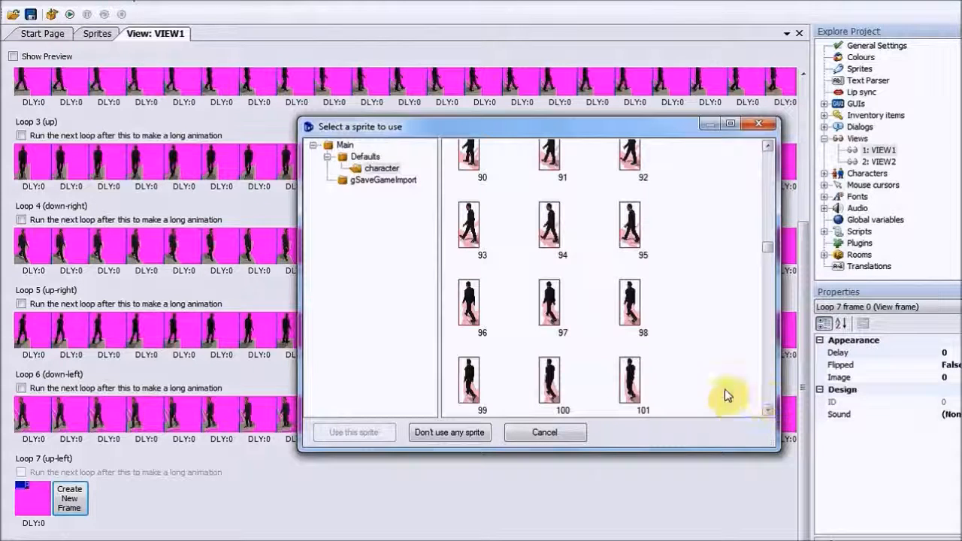
double_click(470, 308)
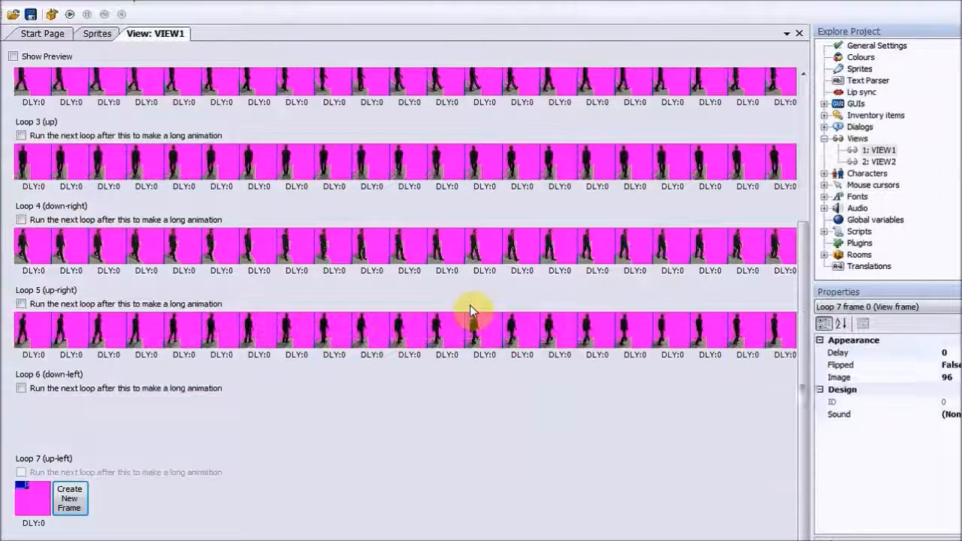
Add consecutive walking frames to Loop 7 (up-left) using sprites 97 through 125, for 30 walking frames in total
click(75, 506)
click(109, 506)
click(144, 506)
click(182, 509)
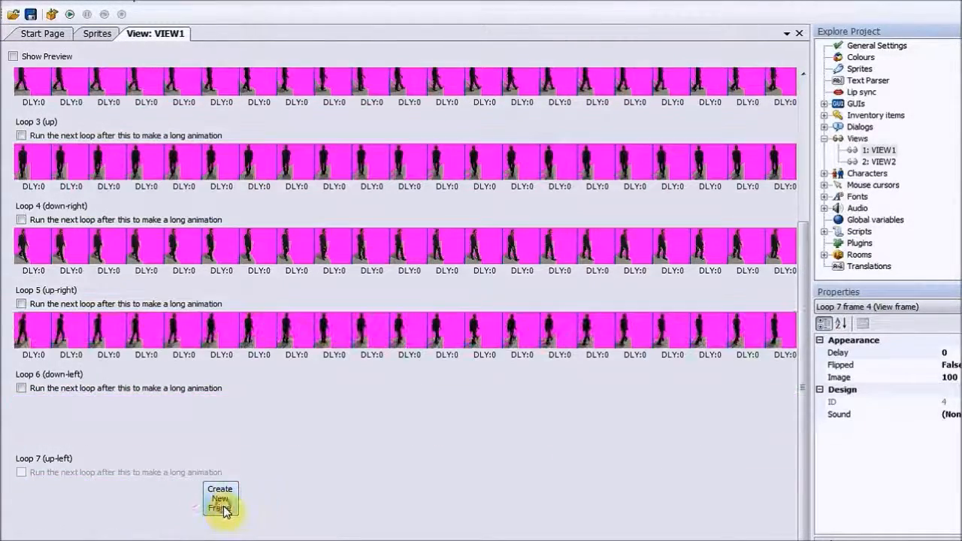
click(220, 508)
click(260, 509)
click(299, 509)
click(334, 509)
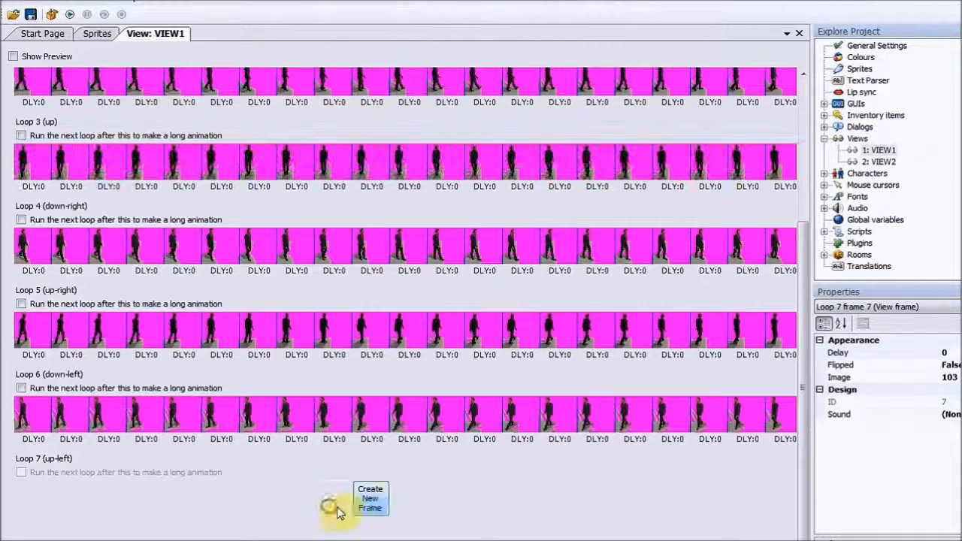
click(372, 509)
click(397, 509)
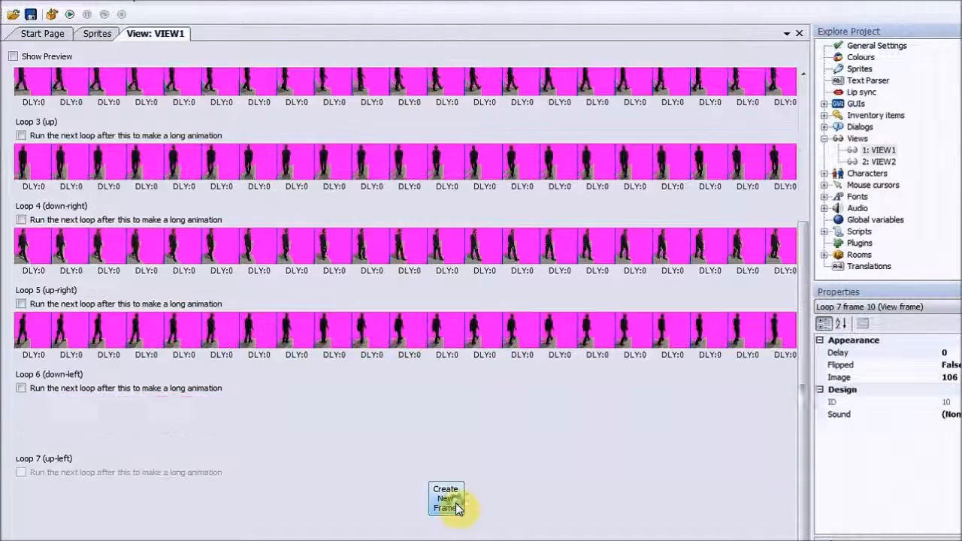
click(445, 509)
click(481, 510)
click(520, 508)
click(558, 509)
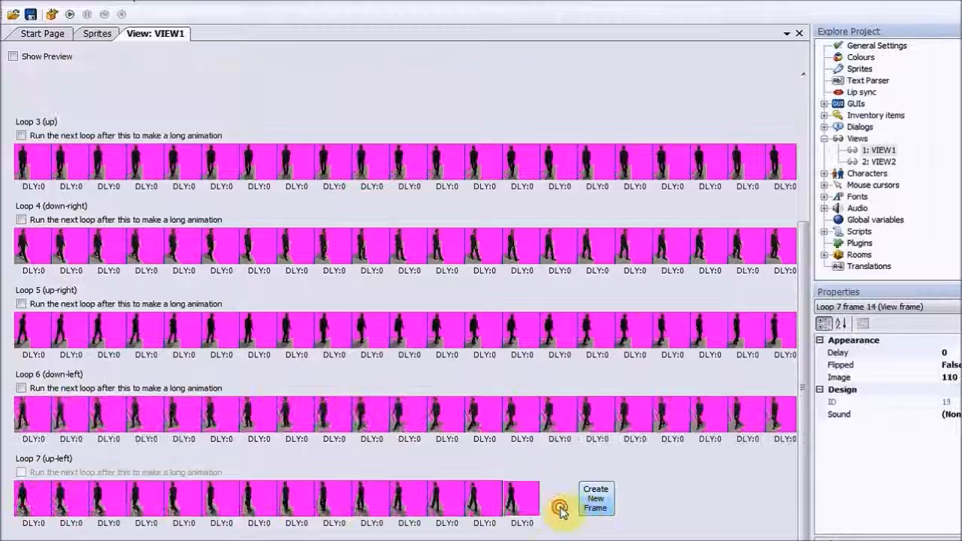
click(596, 510)
click(633, 509)
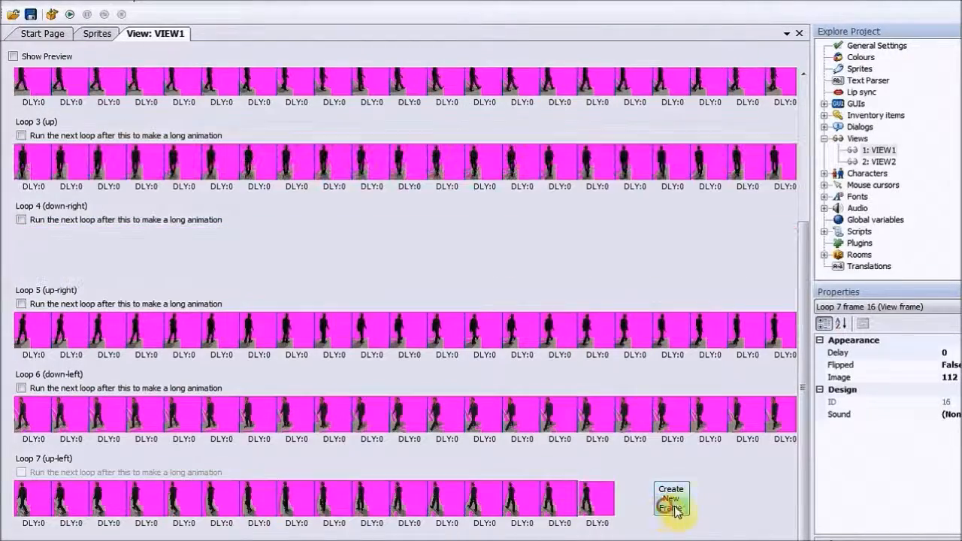
click(671, 509)
click(715, 509)
click(752, 511)
click(771, 510)
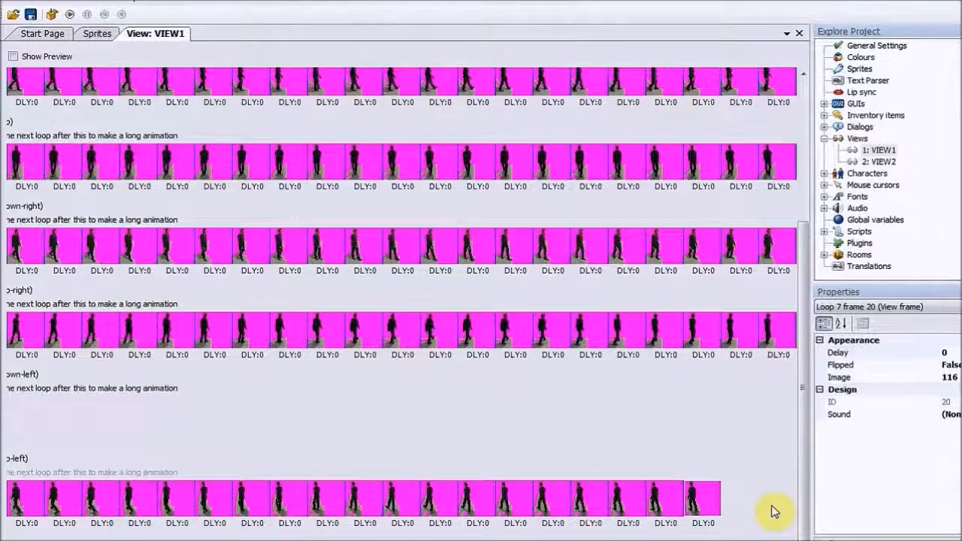
click(774, 512)
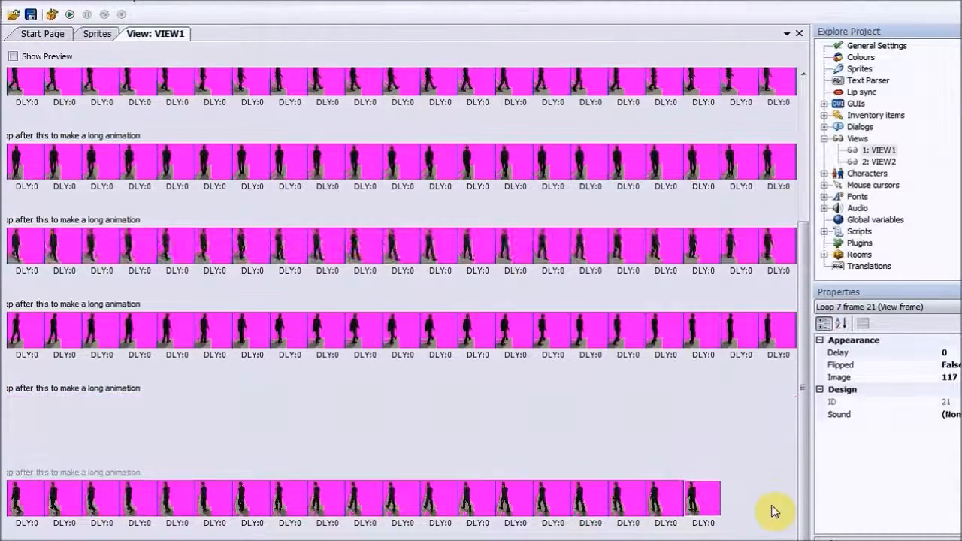
click(775, 511)
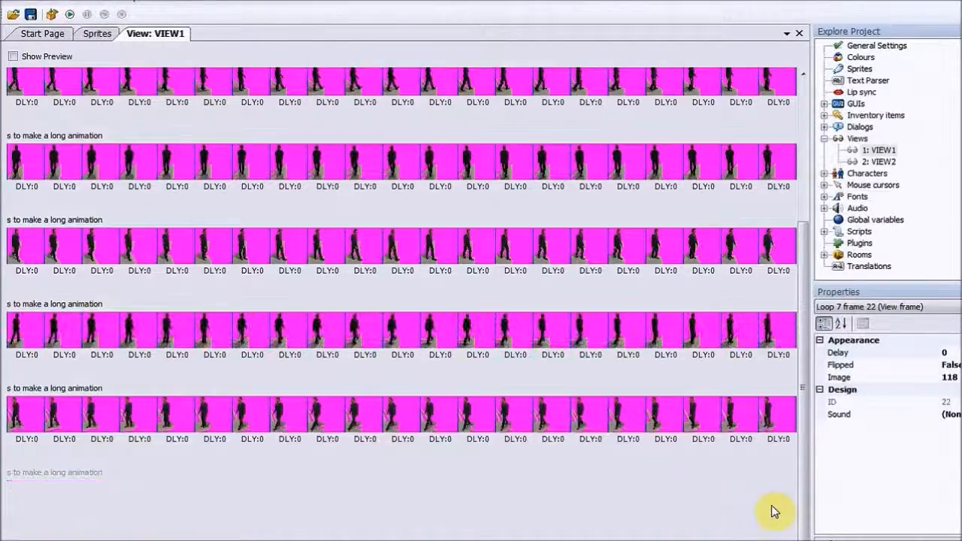
click(774, 512)
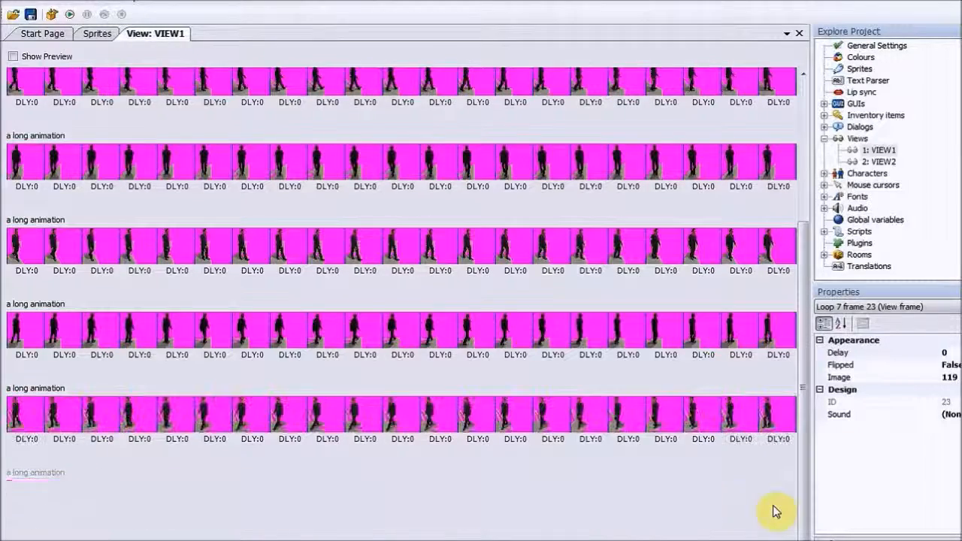
click(775, 511)
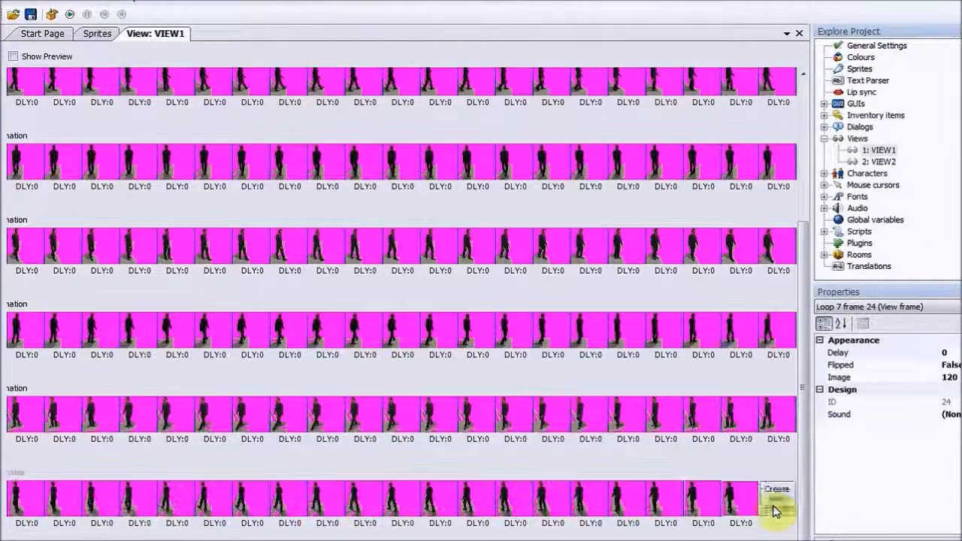
click(774, 512)
click(776, 511)
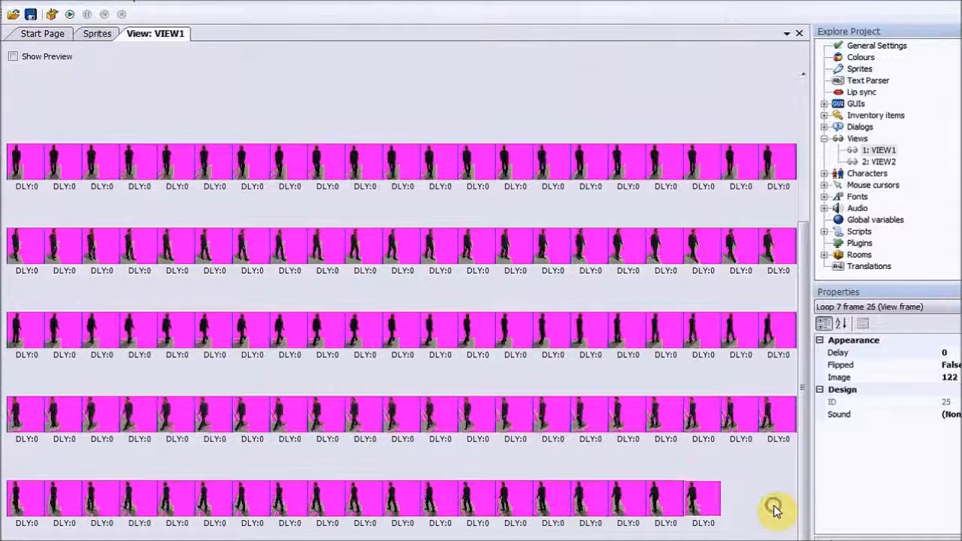
click(776, 511)
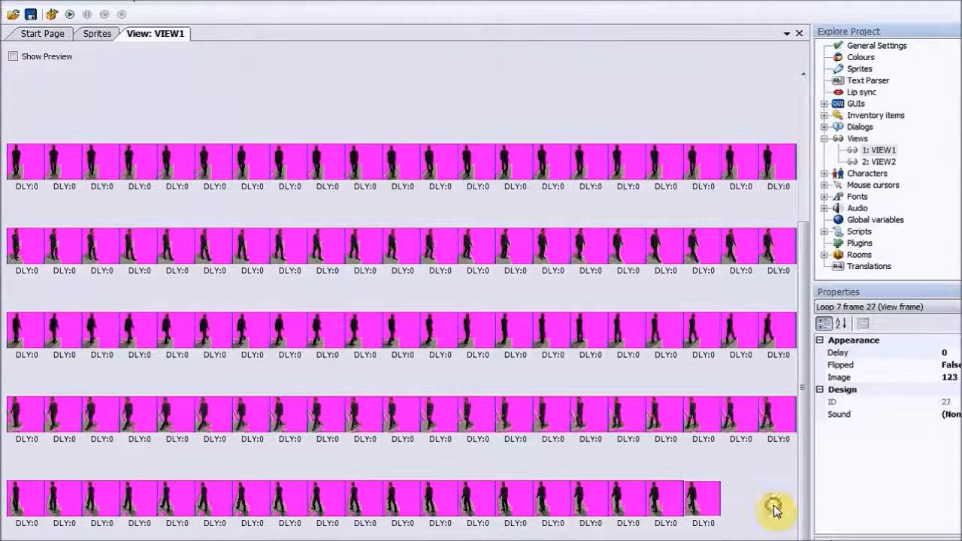
click(776, 511)
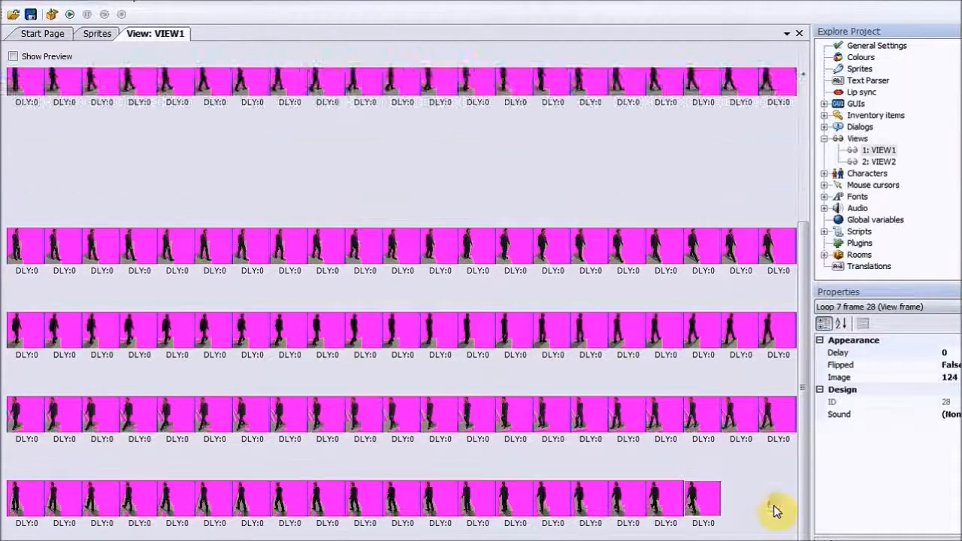
click(776, 511)
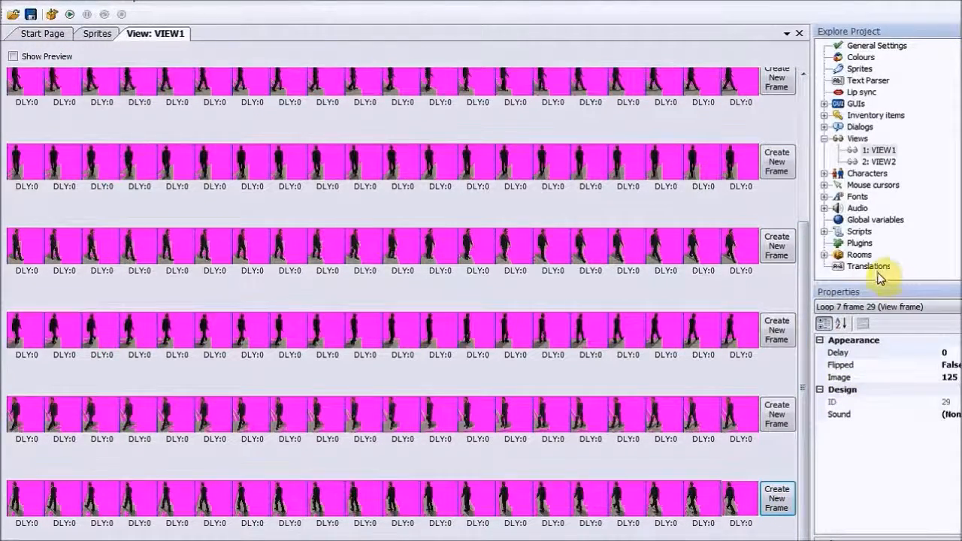
Open Room 1 for editing and display the room's characters over the background
click(858, 255)
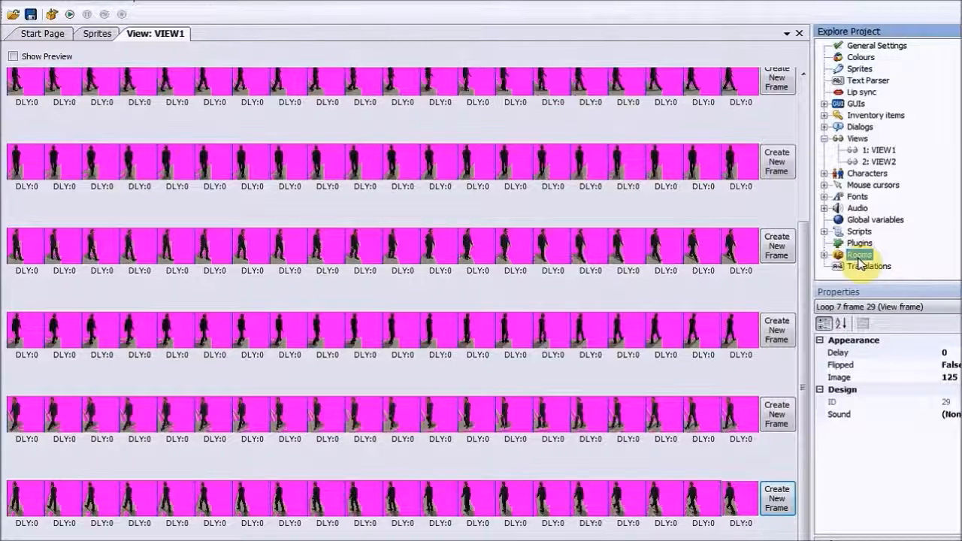
click(840, 266)
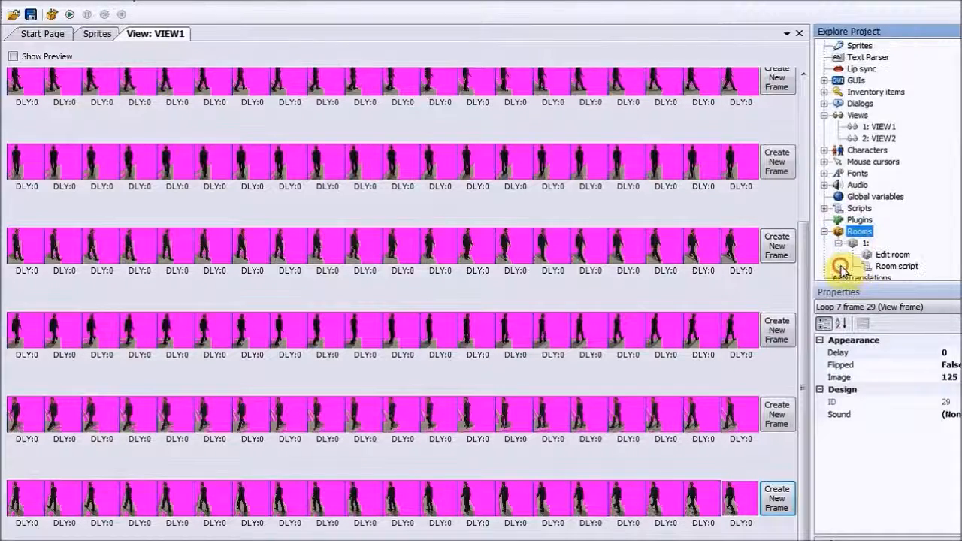
double_click(891, 257)
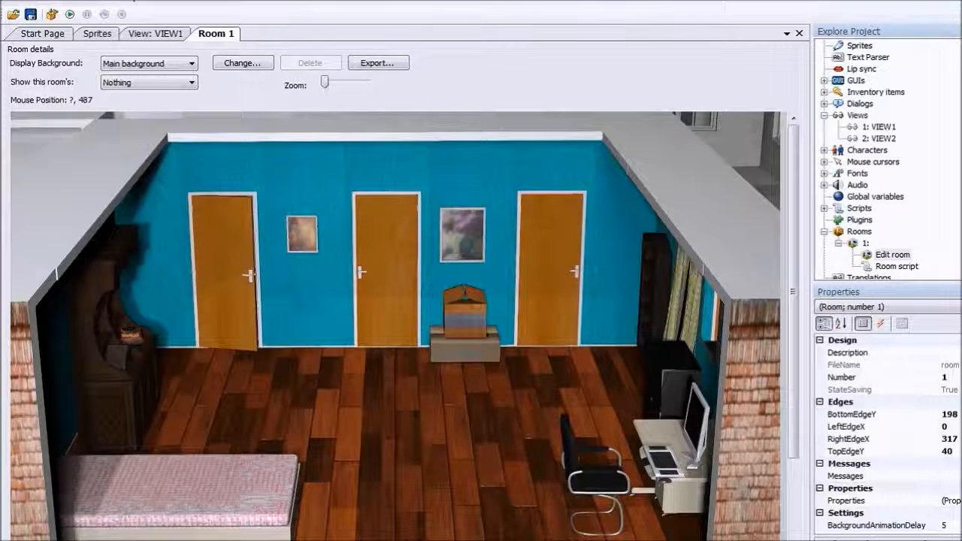
click(148, 84)
click(128, 114)
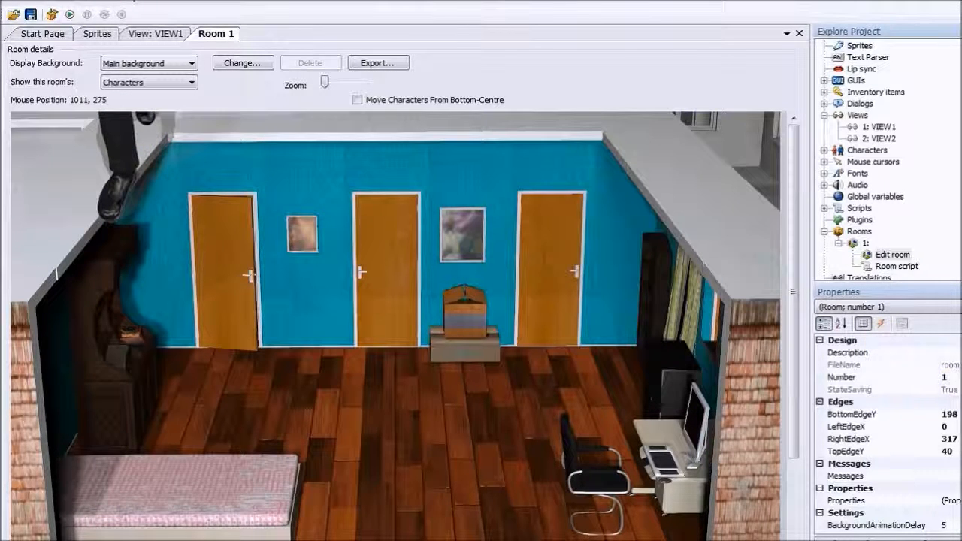
View the settings of the cEgo player character, and return to the Room 1 editor
click(825, 149)
double_click(872, 161)
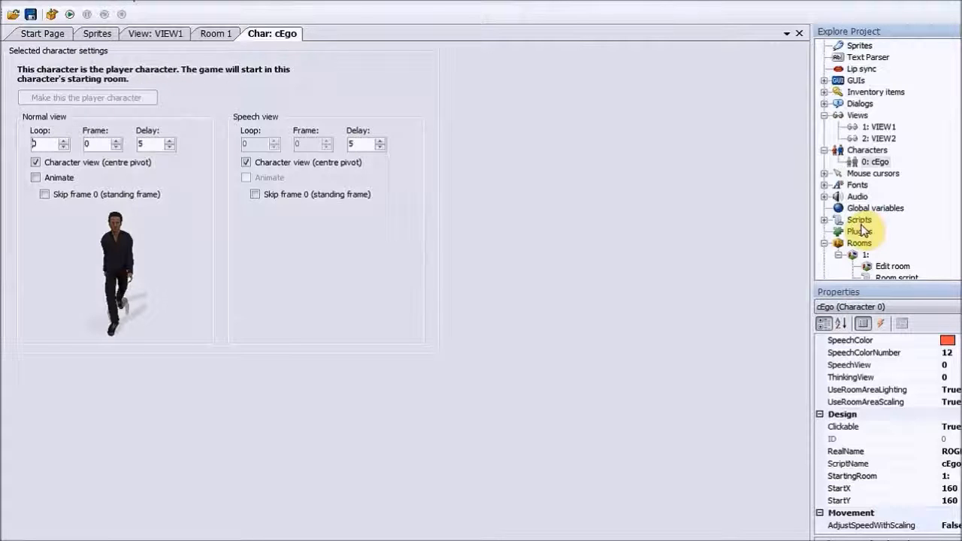
click(876, 267)
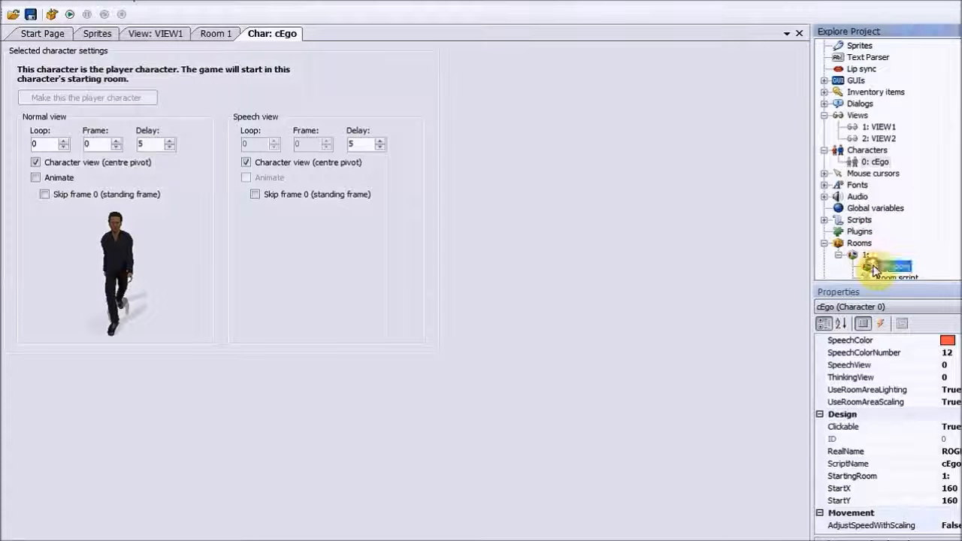
double_click(874, 268)
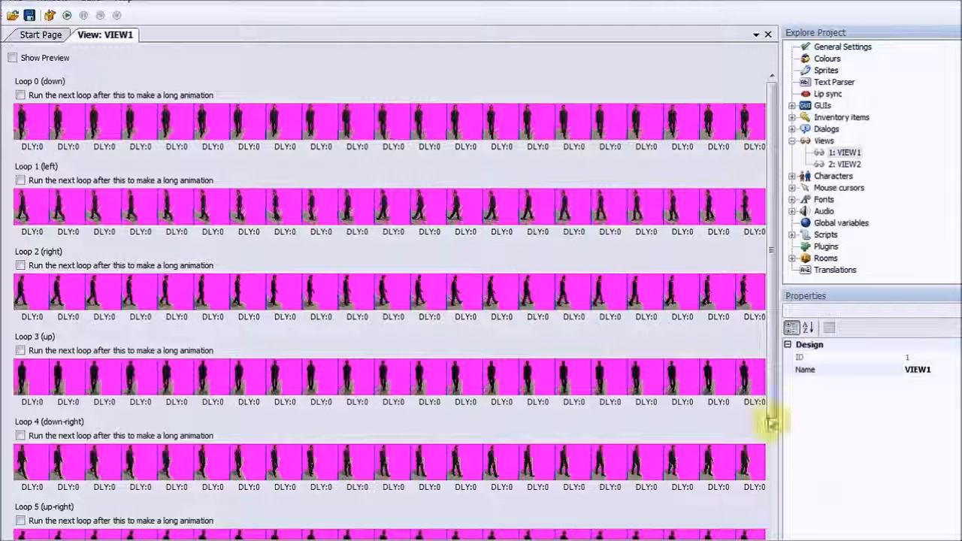
Open Room 1 for editing and display its walkable areas
double_click(802, 259)
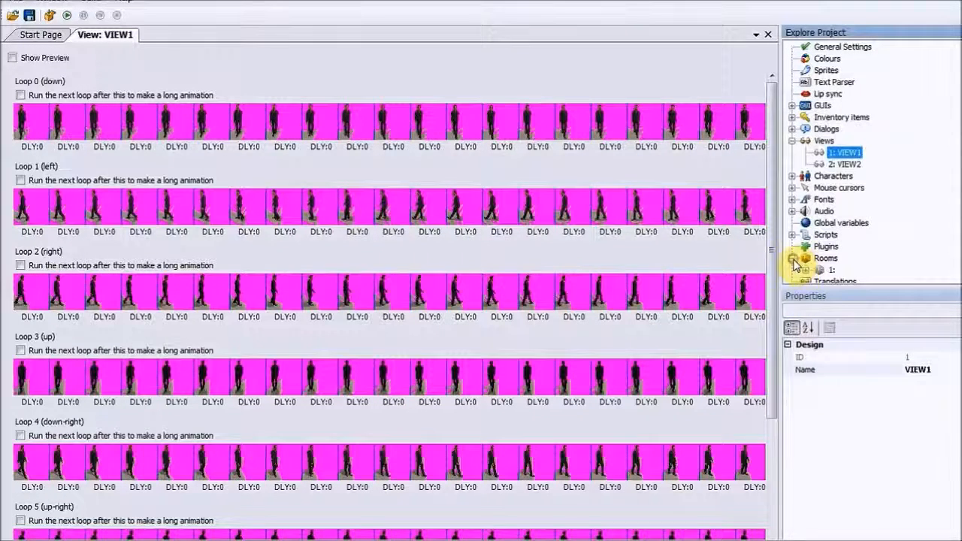
double_click(858, 259)
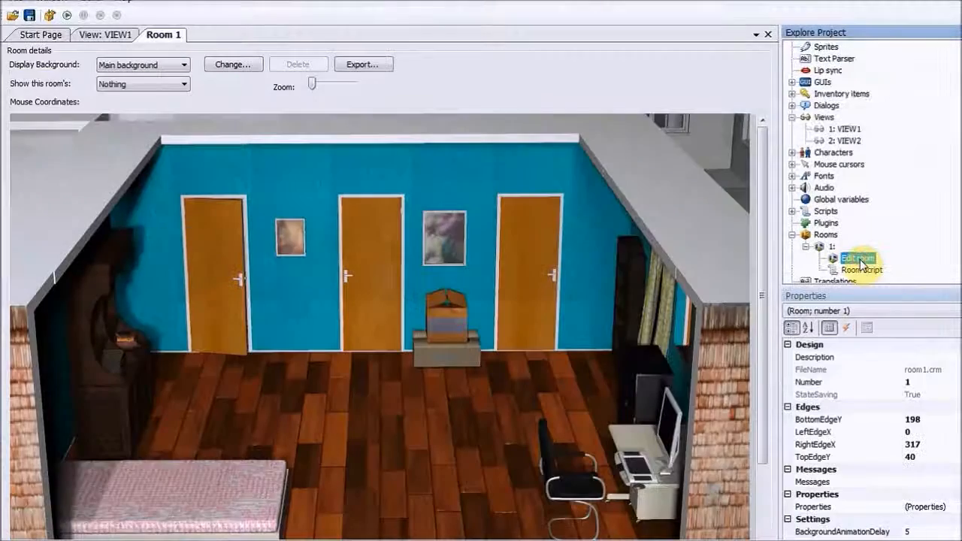
click(137, 84)
click(127, 145)
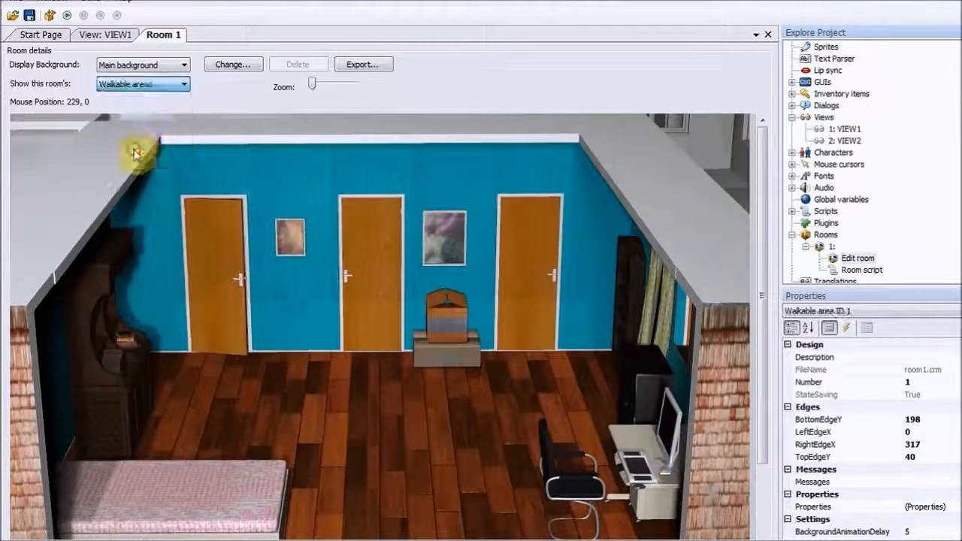
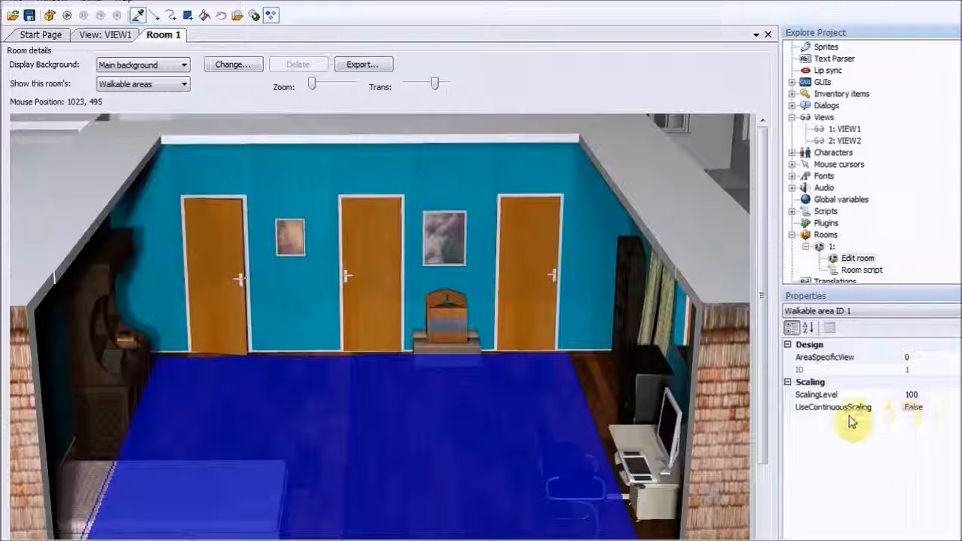
Enable continuous scaling for walkable area 1 by setting UseContinuousScaling to True
click(931, 412)
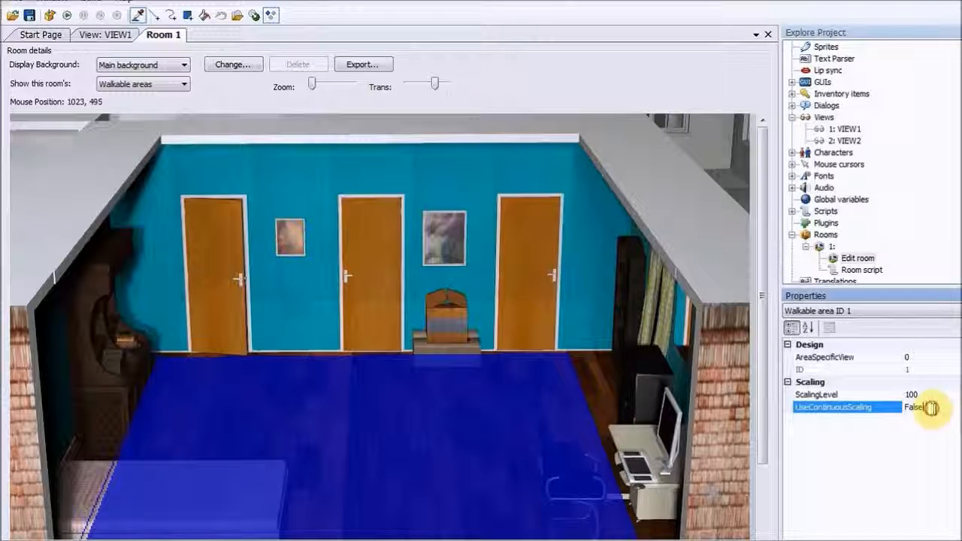
click(923, 407)
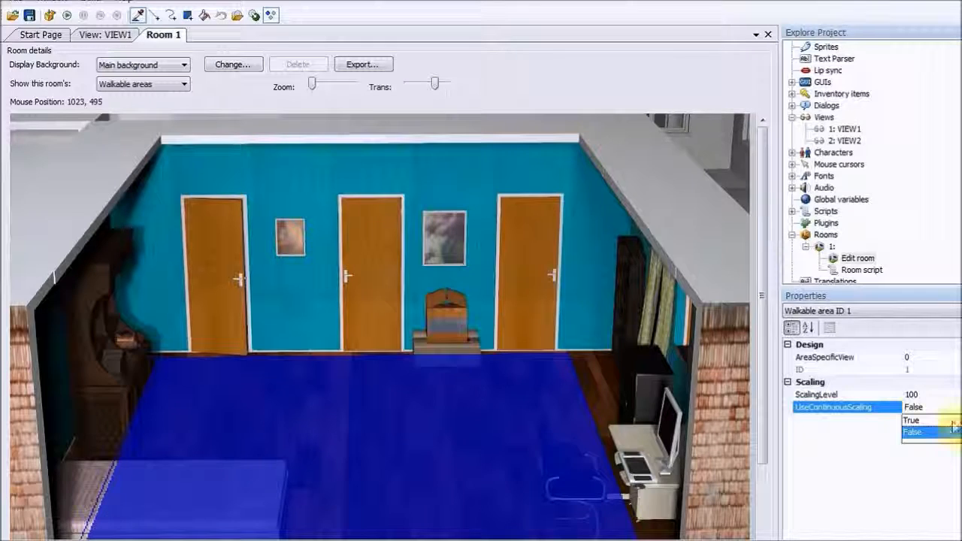
click(923, 432)
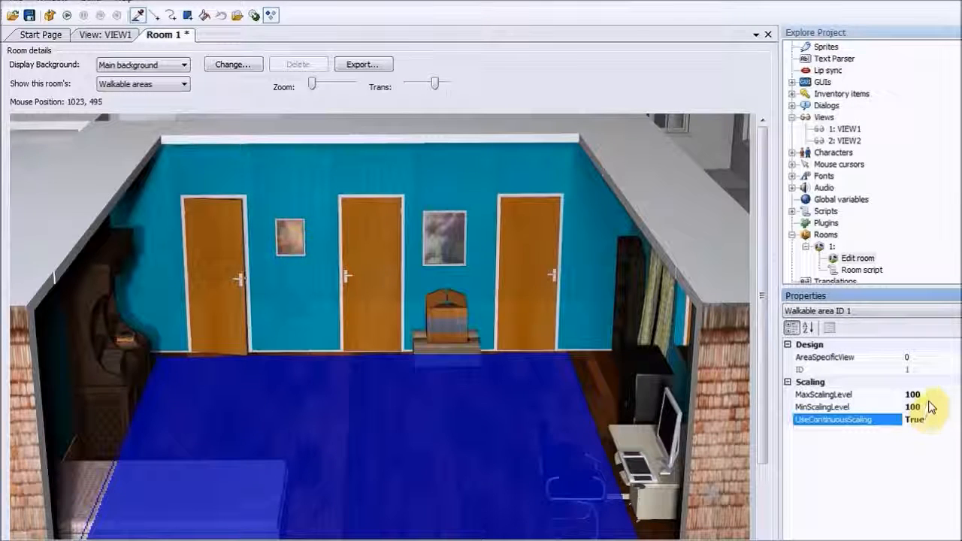
Set walkable area 1's MaxScalingLevel to 50 and its MinScalingLevel to 30
click(931, 396)
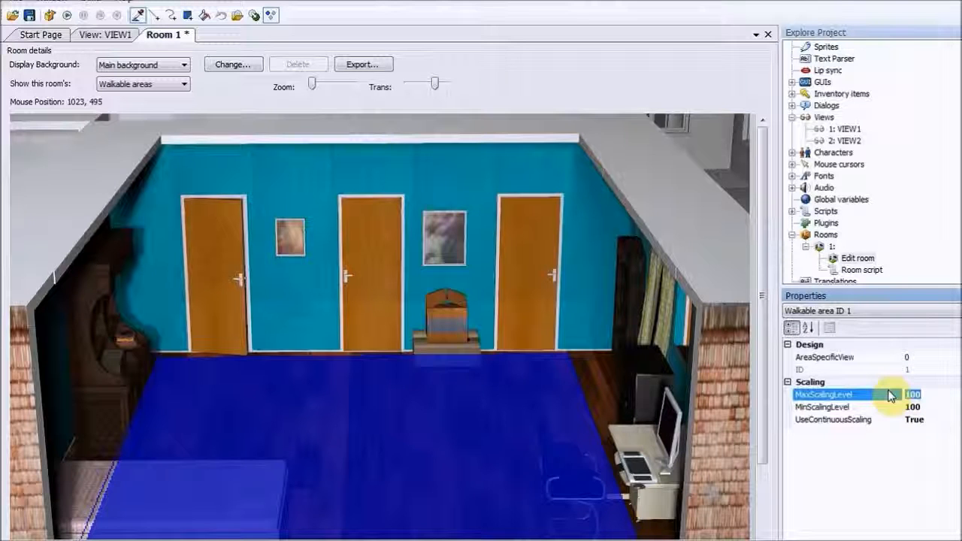
text(50)
key(Return)
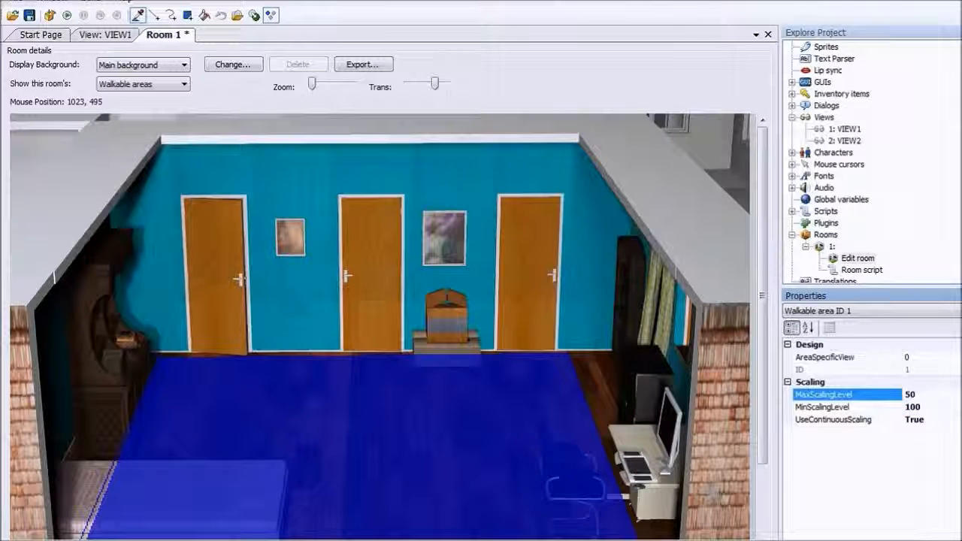
click(930, 407)
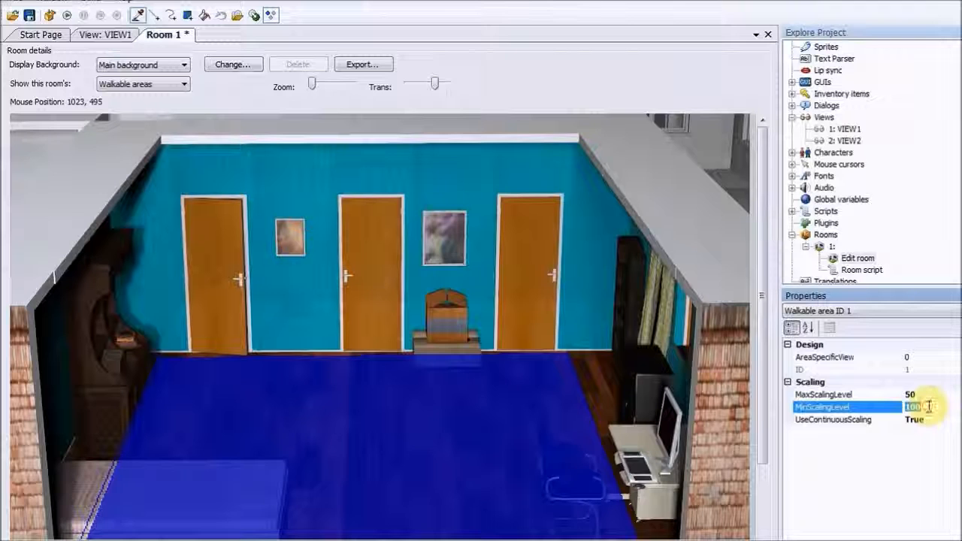
text(30)
key(Return)
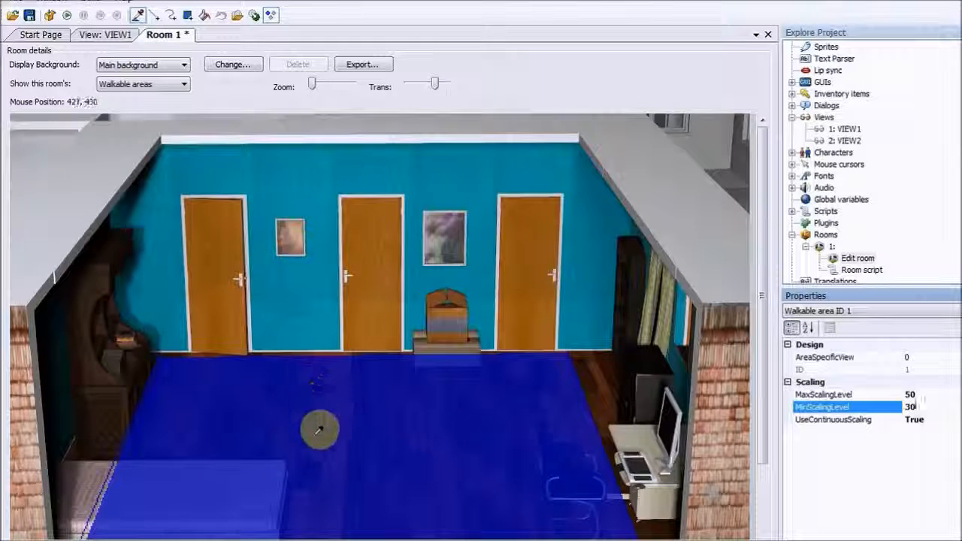
Run the game and walk the character from the back of the room to the middle of the floor to test the scaling
click(358, 215)
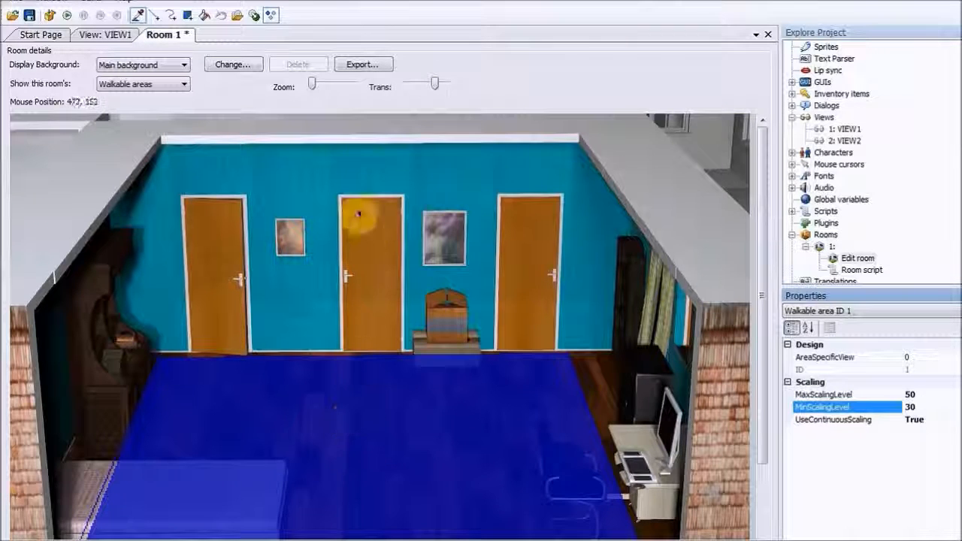
click(67, 15)
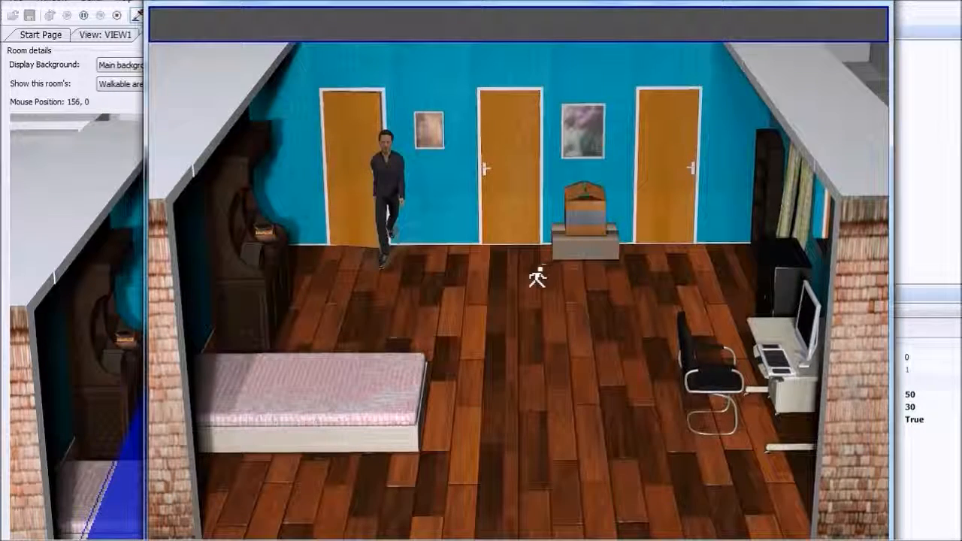
click(505, 370)
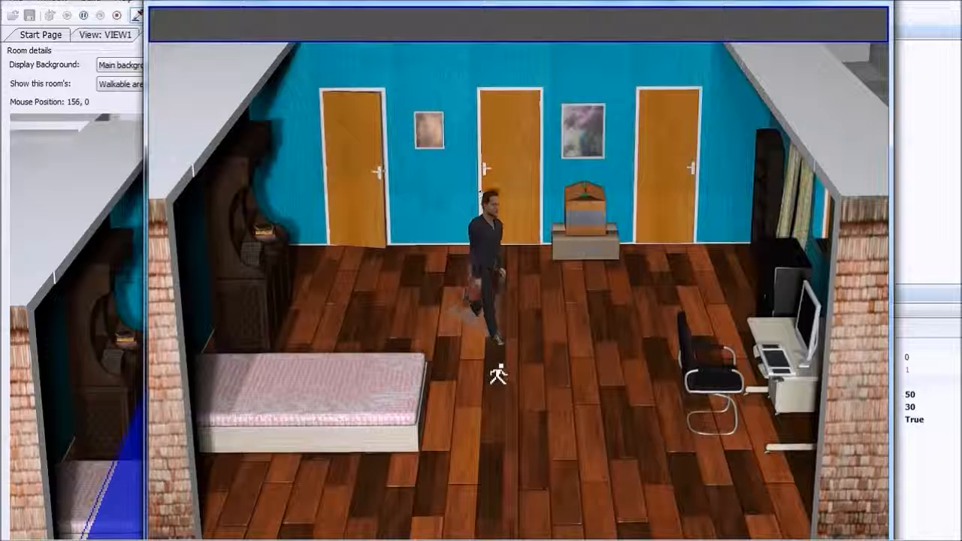
Walk the character beside the bed, toward the desk chair and around the middle of the room to check the scaling, and close the game
click(454, 474)
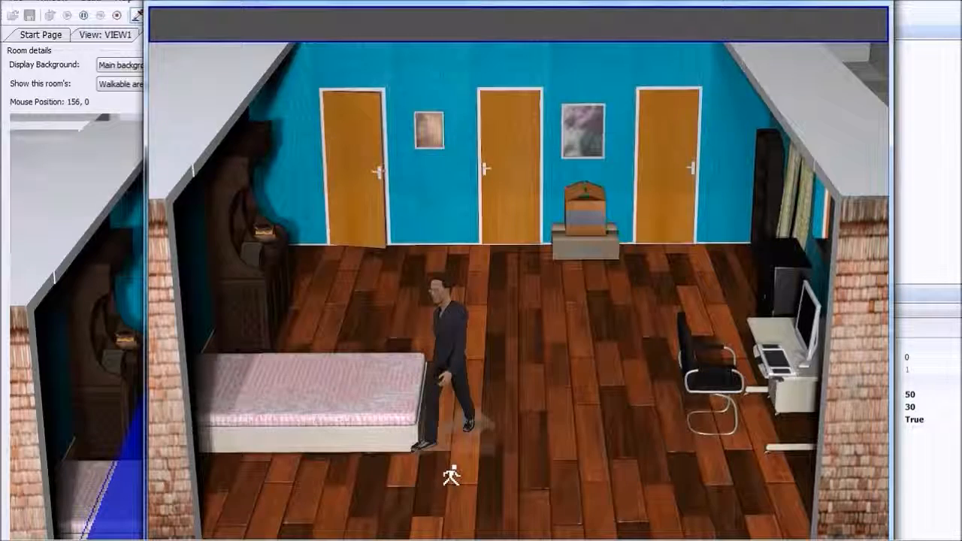
click(672, 419)
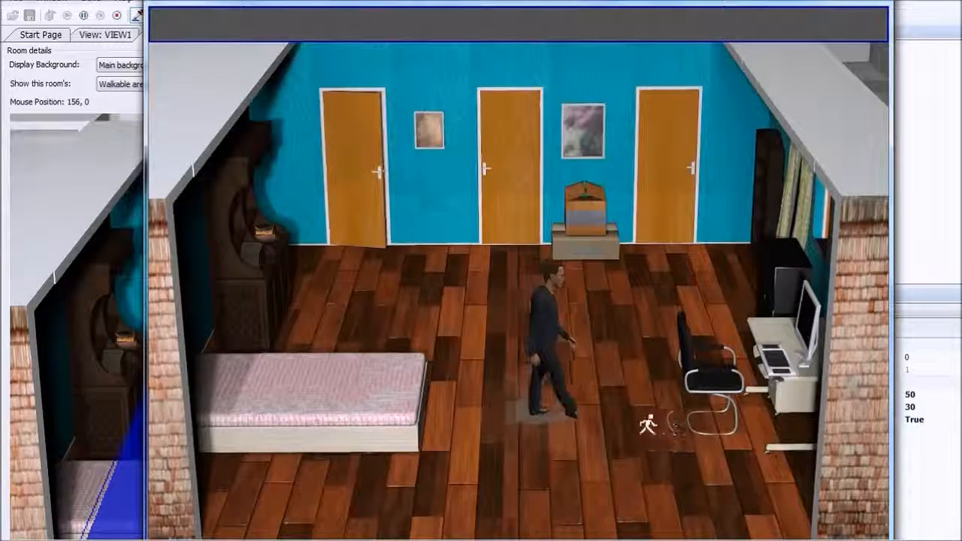
click(434, 281)
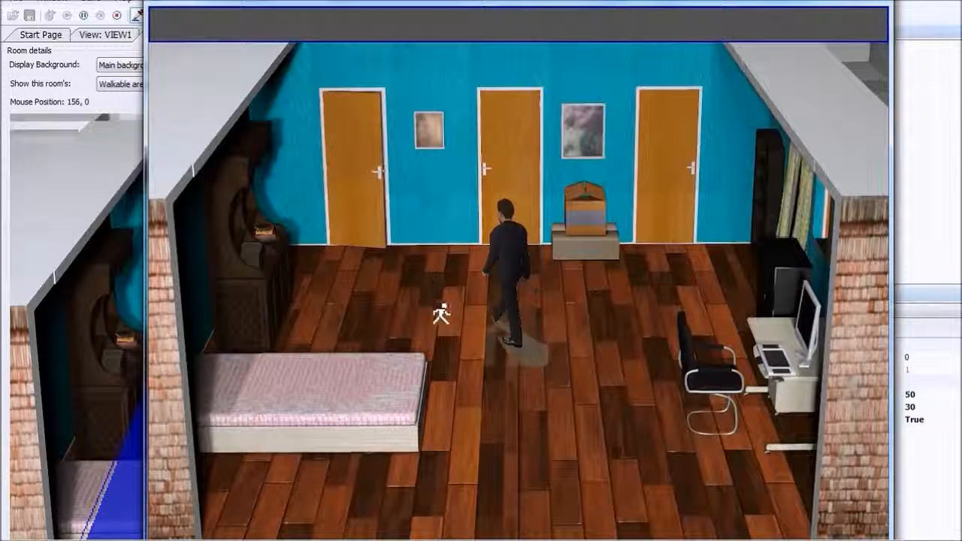
click(488, 377)
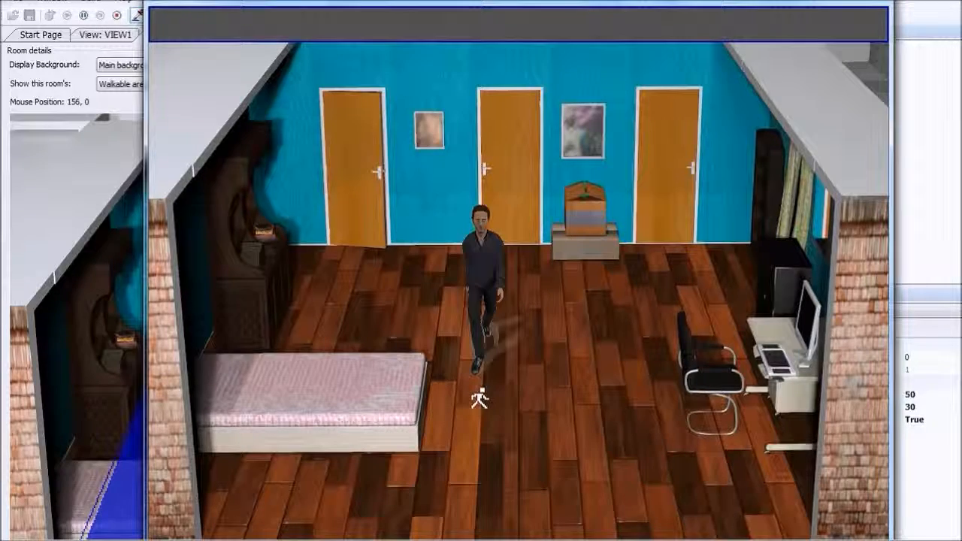
mouse_move(869, 20)
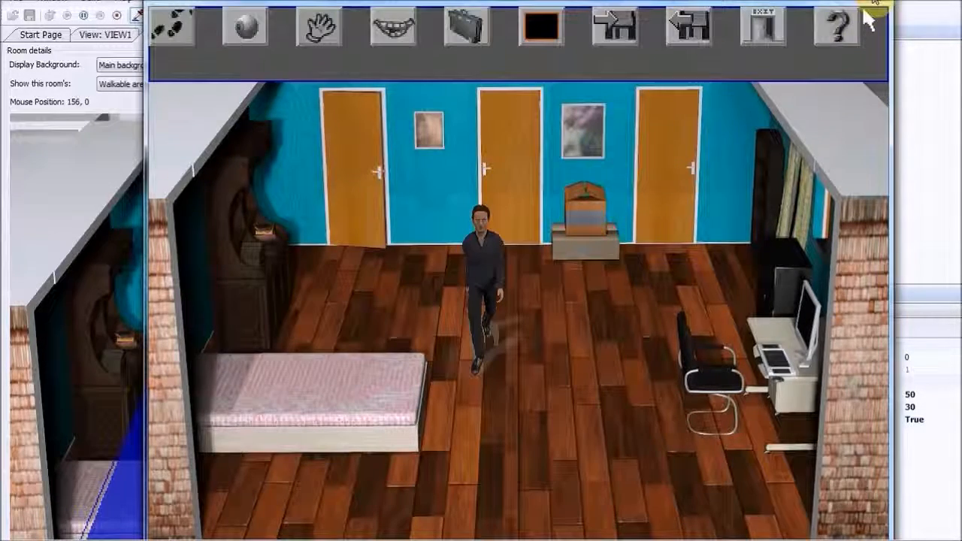
click(875, 3)
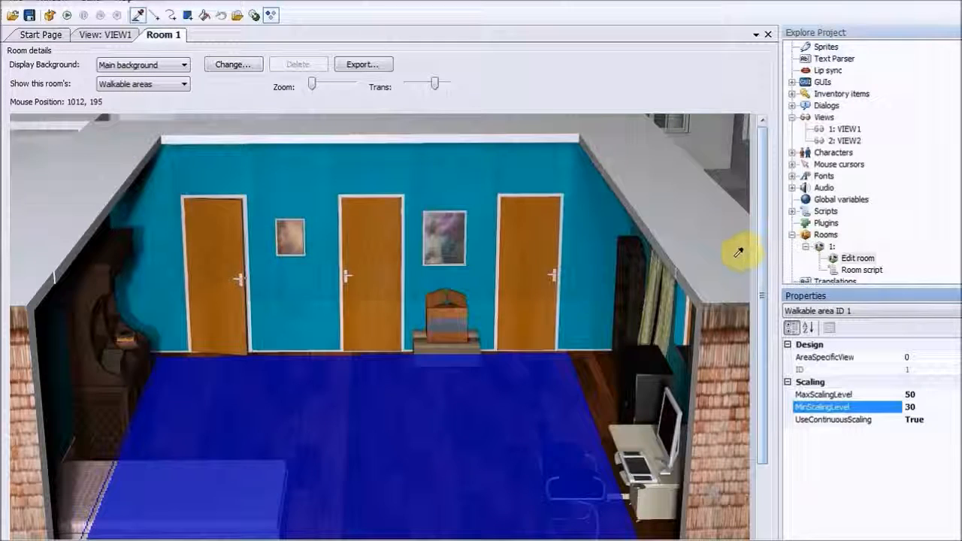